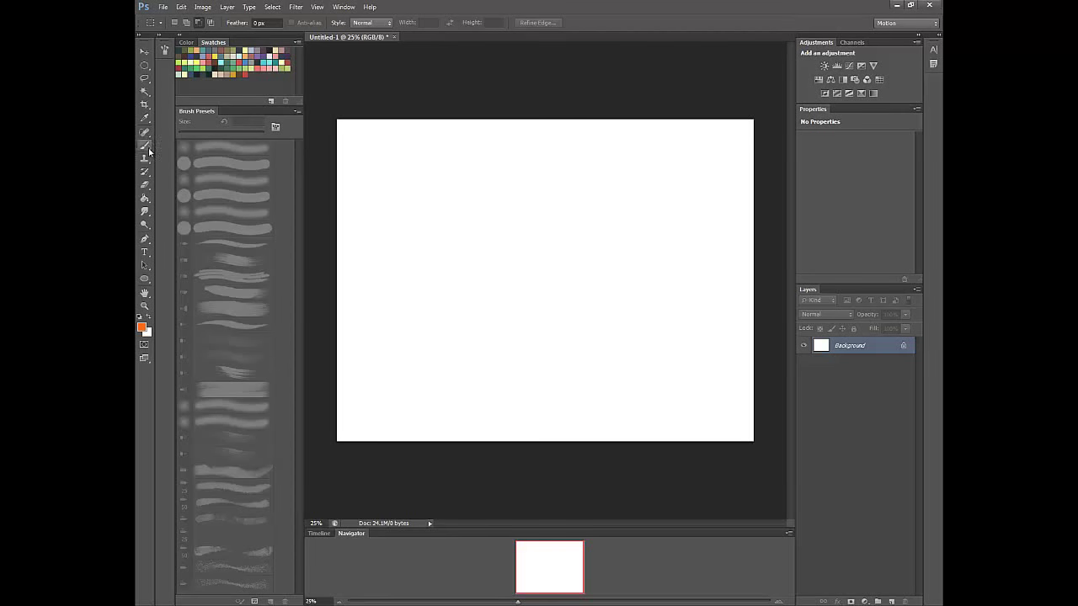
Select the Brush tool, add an empty Layer 1 above the background, and zoom to 50%
{"action": "left_click", "coordinate": [145, 146]}
{"action": "left_click", "coordinate": [891, 602]}
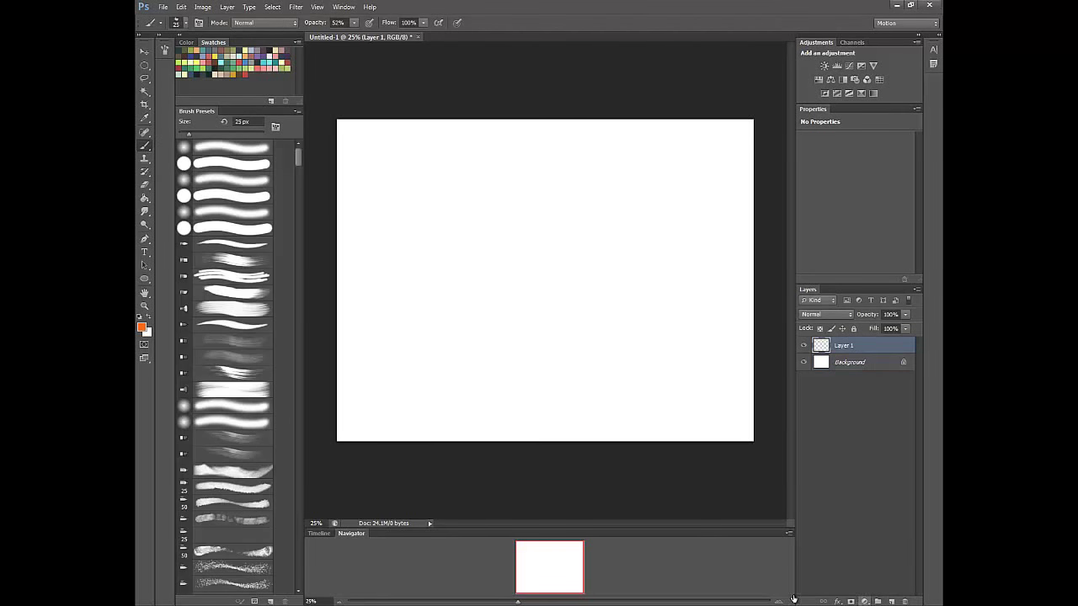
{"action": "left_click", "coordinate": [776, 600]}
{"action": "left_click", "coordinate": [776, 601]}
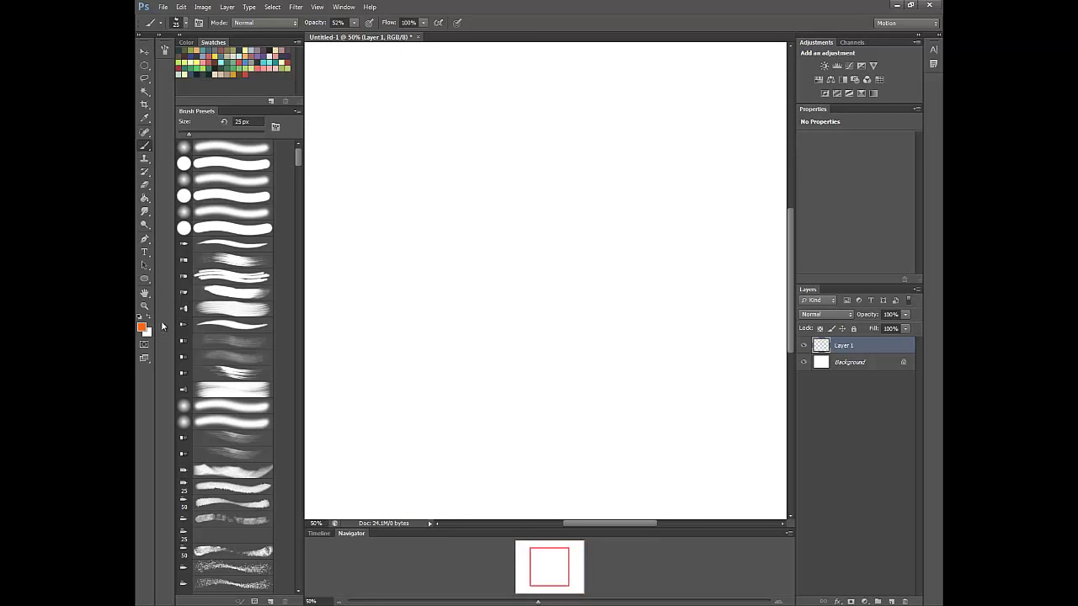
Choose the 12 px sketching brush from Brush Presets
{"action": "left_click", "coordinate": [260, 519]}
{"action": "left_click_drag", "start_coordinate": [299, 164], "coordinate": [295, 220]}
{"action": "left_click", "coordinate": [266, 289]}
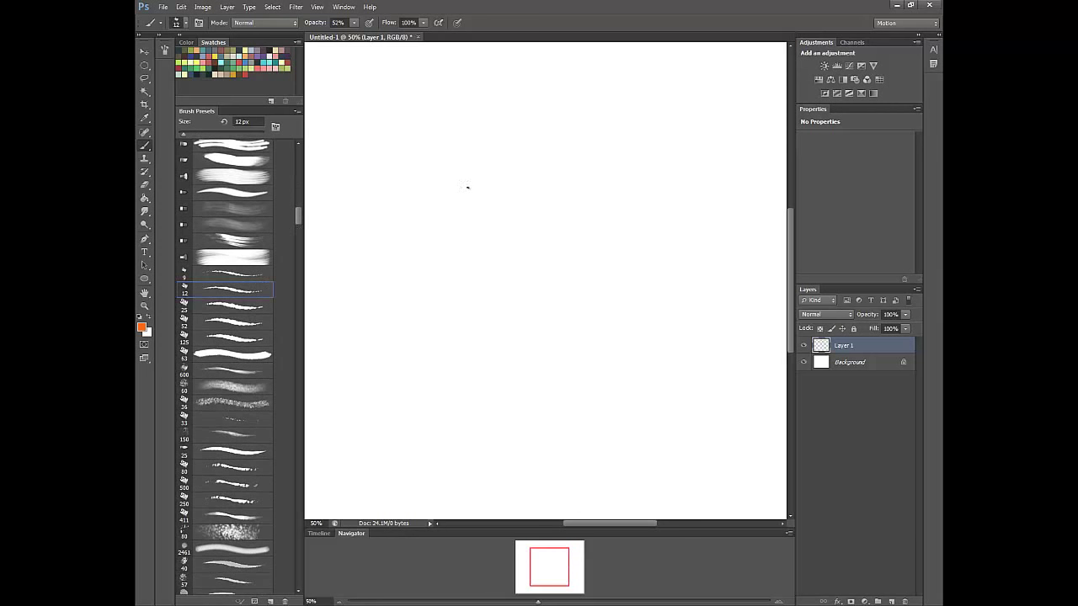
Sketch the oval head outline and a first antenna above it in orange
{"action": "mouse_move", "coordinate": [447, 165]}
{"action": "left_mouse_down"}
{"action": "mouse_move", "coordinate": [455, 221]}
{"action": "mouse_move", "coordinate": [444, 191]}
{"action": "mouse_move", "coordinate": [479, 237]}
{"action": "mouse_move", "coordinate": [450, 194]}
{"action": "mouse_move", "coordinate": [477, 234]}
{"action": "mouse_move", "coordinate": [495, 220]}
{"action": "mouse_move", "coordinate": [509, 163]}
{"action": "mouse_move", "coordinate": [509, 178]}
{"action": "mouse_move", "coordinate": [494, 148]}
{"action": "mouse_move", "coordinate": [444, 177]}
{"action": "mouse_move", "coordinate": [483, 146]}
{"action": "mouse_move", "coordinate": [444, 187]}
{"action": "mouse_move", "coordinate": [504, 154]}
{"action": "mouse_move", "coordinate": [480, 235]}
{"action": "left_mouse_up"}
{"action": "mouse_move", "coordinate": [511, 192]}
{"action": "left_mouse_down"}
{"action": "mouse_move", "coordinate": [511, 155]}
{"action": "mouse_move", "coordinate": [489, 241]}
{"action": "mouse_move", "coordinate": [513, 167]}
{"action": "mouse_move", "coordinate": [459, 152]}
{"action": "mouse_move", "coordinate": [444, 171]}
{"action": "mouse_move", "coordinate": [452, 207]}
{"action": "mouse_move", "coordinate": [497, 150]}
{"action": "mouse_move", "coordinate": [443, 210]}
{"action": "mouse_move", "coordinate": [456, 209]}
{"action": "mouse_move", "coordinate": [483, 238]}
{"action": "mouse_move", "coordinate": [442, 195]}
{"action": "mouse_move", "coordinate": [487, 239]}
{"action": "mouse_move", "coordinate": [437, 191]}
{"action": "mouse_move", "coordinate": [464, 144]}
{"action": "mouse_move", "coordinate": [463, 154]}
{"action": "mouse_move", "coordinate": [496, 137]}
{"action": "mouse_move", "coordinate": [498, 177]}
{"action": "mouse_move", "coordinate": [474, 192]}
{"action": "mouse_move", "coordinate": [479, 180]}
{"action": "mouse_move", "coordinate": [485, 214]}
{"action": "mouse_move", "coordinate": [505, 187]}
{"action": "mouse_move", "coordinate": [475, 184]}
{"action": "mouse_move", "coordinate": [480, 162]}
{"action": "mouse_move", "coordinate": [505, 180]}
{"action": "mouse_move", "coordinate": [483, 209]}
{"action": "mouse_move", "coordinate": [504, 182]}
{"action": "mouse_move", "coordinate": [478, 160]}
{"action": "left_mouse_up"}
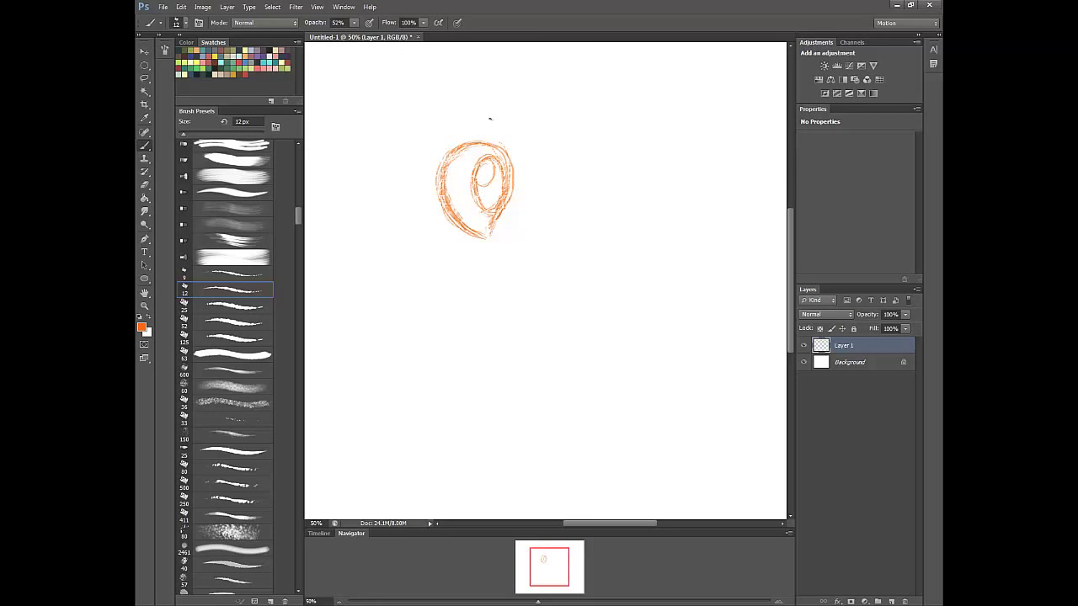
{"action": "mouse_move", "coordinate": [458, 99]}
{"action": "left_mouse_down"}
{"action": "mouse_move", "coordinate": [471, 147]}
{"action": "mouse_move", "coordinate": [466, 140]}
{"action": "left_mouse_up"}
{"action": "mouse_move", "coordinate": [454, 86]}
{"action": "left_mouse_down"}
{"action": "mouse_move", "coordinate": [426, 107]}
{"action": "mouse_move", "coordinate": [411, 150]}
{"action": "left_mouse_up"}
{"action": "mouse_move", "coordinate": [431, 101]}
{"action": "left_mouse_down"}
{"action": "mouse_move", "coordinate": [420, 140]}
{"action": "mouse_move", "coordinate": [450, 99]}
{"action": "mouse_move", "coordinate": [406, 155]}
{"action": "left_mouse_up"}
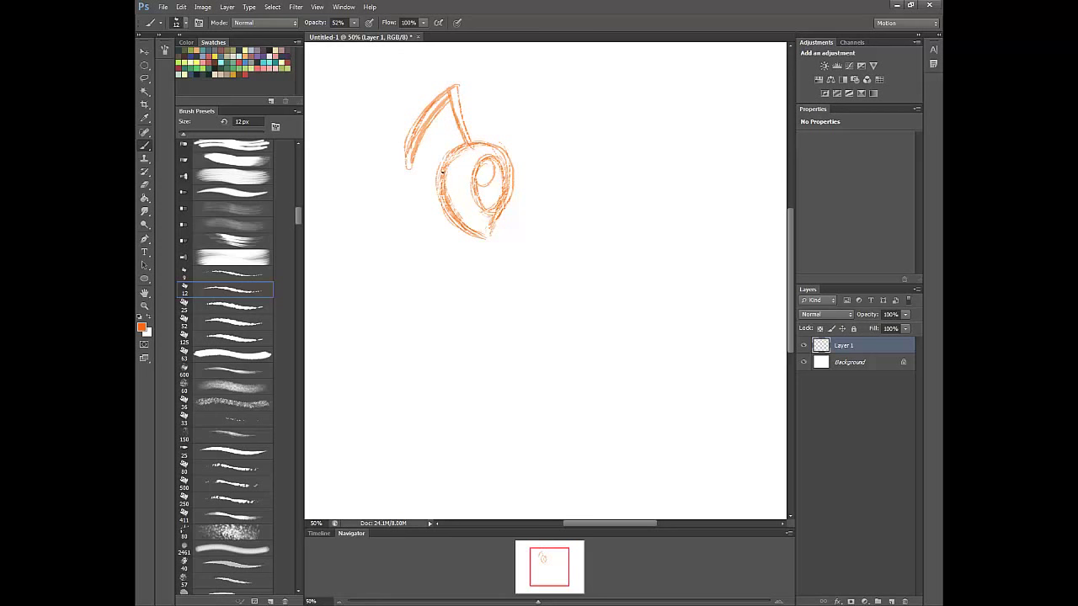
{"action": "left_click_drag", "start_coordinate": [414, 149], "coordinate": [459, 81]}
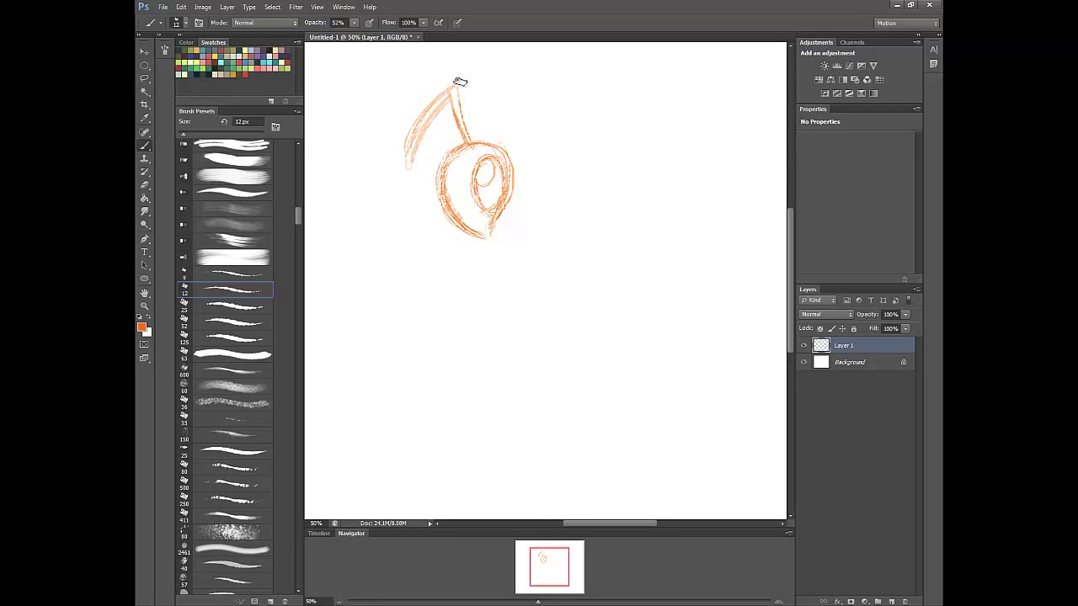
Undo the bad antenna strokes and erase the leftovers with the Eraser at 100% opacity
{"action": "key", "text": "ctrl+z"}
{"action": "key", "text": "e"}
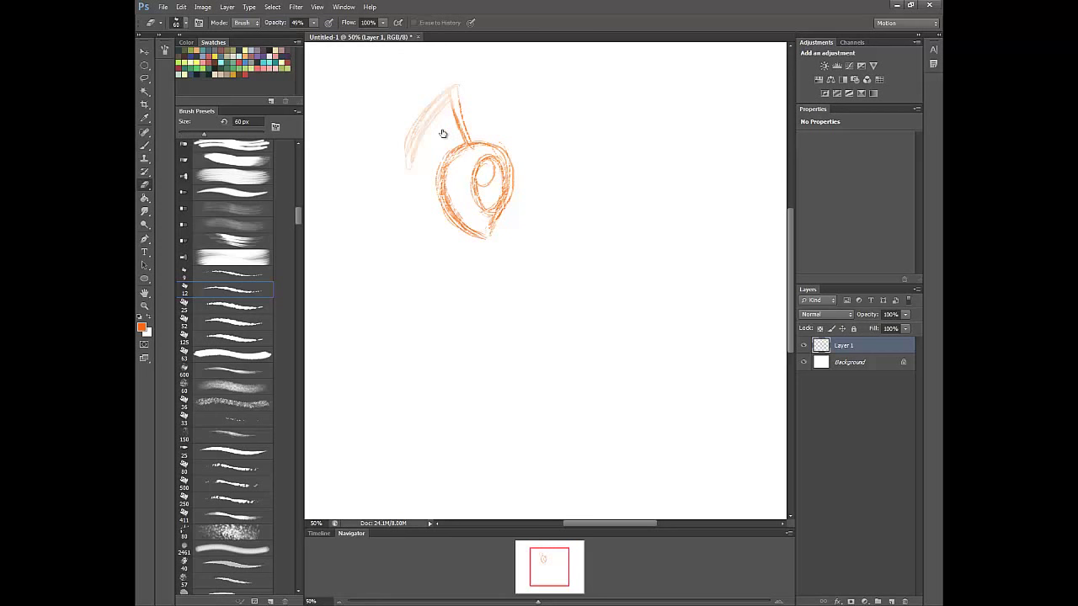
{"action": "left_click", "coordinate": [313, 23]}
{"action": "left_click_drag", "start_coordinate": [317, 40], "coordinate": [345, 40]}
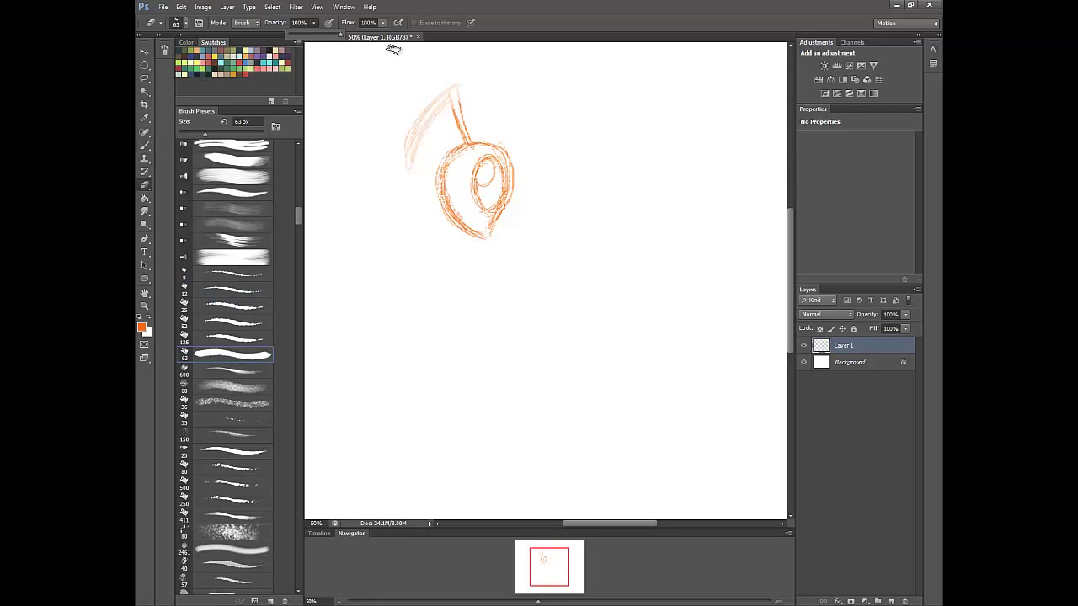
{"action": "mouse_move", "coordinate": [435, 108]}
{"action": "left_mouse_down"}
{"action": "mouse_move", "coordinate": [468, 77]}
{"action": "mouse_move", "coordinate": [520, 120]}
{"action": "mouse_move", "coordinate": [511, 118]}
{"action": "left_mouse_up"}
Redraw the antenna with the Brush and sketch the right eye circle with lines below it
{"action": "key", "text": "b"}
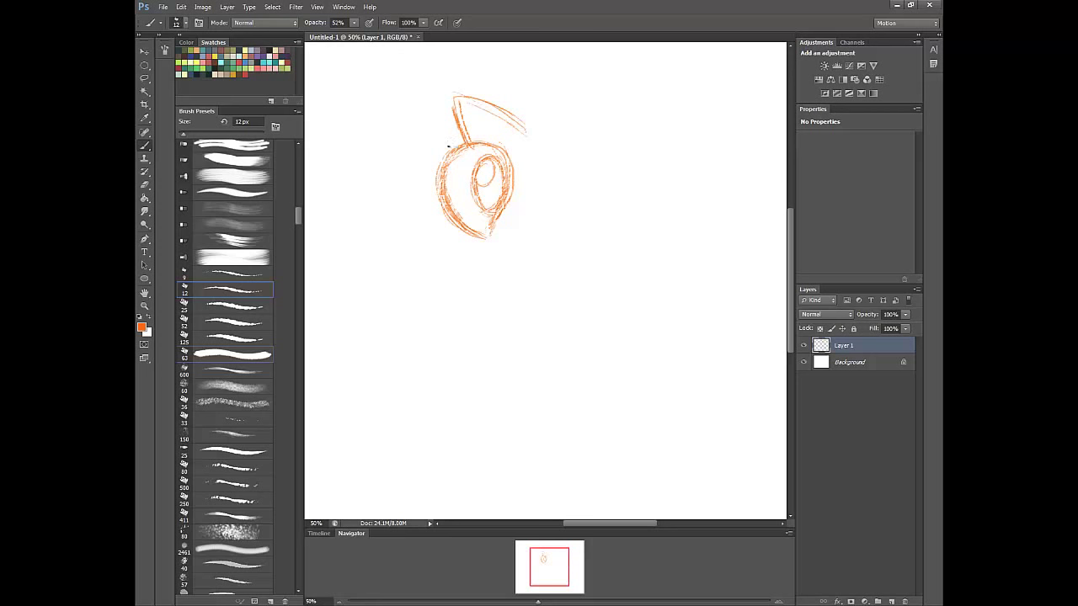
{"action": "mouse_move", "coordinate": [451, 152]}
{"action": "left_mouse_down"}
{"action": "mouse_move", "coordinate": [433, 111]}
{"action": "mouse_move", "coordinate": [451, 157]}
{"action": "left_mouse_up"}
{"action": "mouse_move", "coordinate": [429, 110]}
{"action": "left_mouse_down"}
{"action": "mouse_move", "coordinate": [400, 130]}
{"action": "mouse_move", "coordinate": [384, 156]}
{"action": "mouse_move", "coordinate": [456, 102]}
{"action": "mouse_move", "coordinate": [389, 152]}
{"action": "mouse_move", "coordinate": [442, 107]}
{"action": "left_mouse_up"}
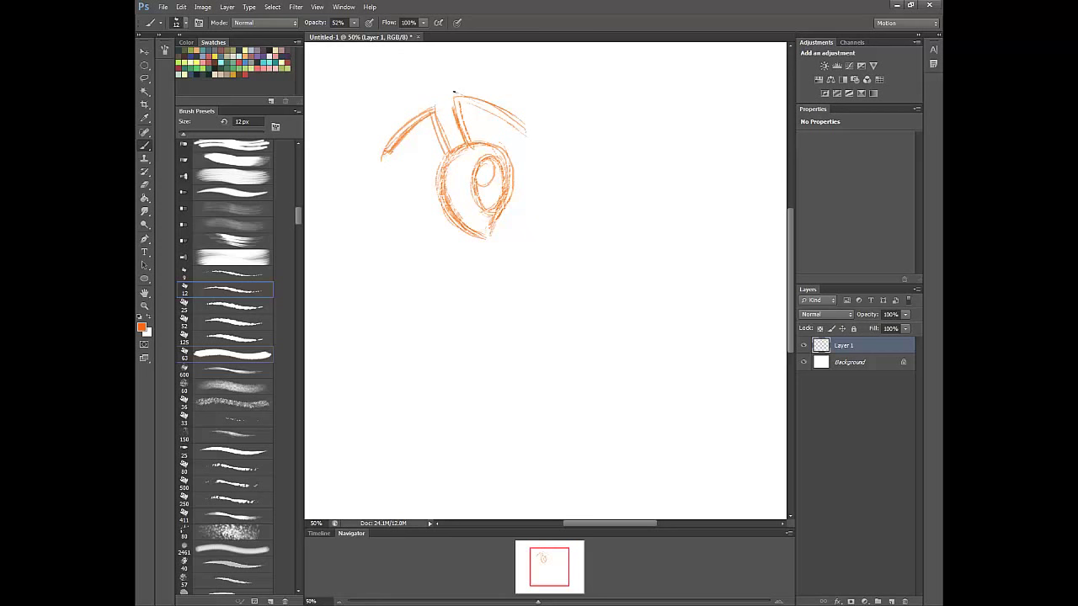
{"action": "mouse_move", "coordinate": [548, 194]}
{"action": "left_mouse_down"}
{"action": "mouse_move", "coordinate": [509, 199]}
{"action": "mouse_move", "coordinate": [551, 163]}
{"action": "mouse_move", "coordinate": [517, 169]}
{"action": "mouse_move", "coordinate": [519, 214]}
{"action": "mouse_move", "coordinate": [554, 205]}
{"action": "mouse_move", "coordinate": [507, 169]}
{"action": "mouse_move", "coordinate": [543, 155]}
{"action": "mouse_move", "coordinate": [557, 192]}
{"action": "mouse_move", "coordinate": [539, 218]}
{"action": "mouse_move", "coordinate": [550, 169]}
{"action": "mouse_move", "coordinate": [530, 217]}
{"action": "mouse_move", "coordinate": [558, 200]}
{"action": "mouse_move", "coordinate": [523, 214]}
{"action": "mouse_move", "coordinate": [507, 205]}
{"action": "mouse_move", "coordinate": [535, 221]}
{"action": "left_mouse_up"}
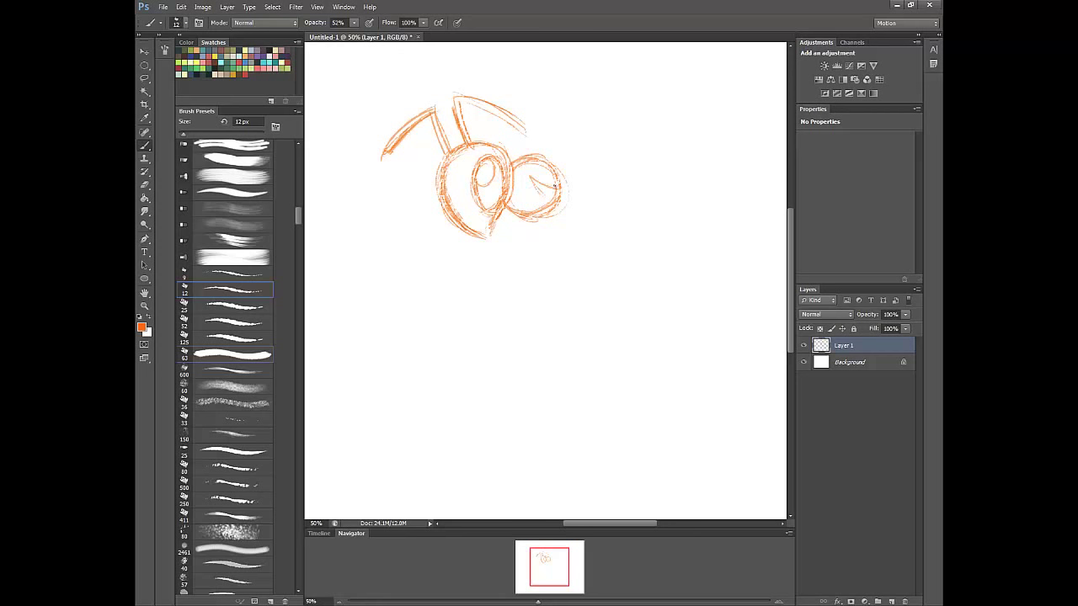
{"action": "left_click_drag", "start_coordinate": [555, 186], "coordinate": [549, 185]}
{"action": "left_click_drag", "start_coordinate": [555, 192], "coordinate": [569, 241]}
{"action": "left_click_drag", "start_coordinate": [550, 203], "coordinate": [556, 241]}
Sketch the shoulder curves, neck and the cone-shaped stinger arm under the head
{"action": "left_click_drag", "start_coordinate": [508, 257], "coordinate": [596, 286]}
{"action": "left_click_drag", "start_coordinate": [552, 256], "coordinate": [585, 305]}
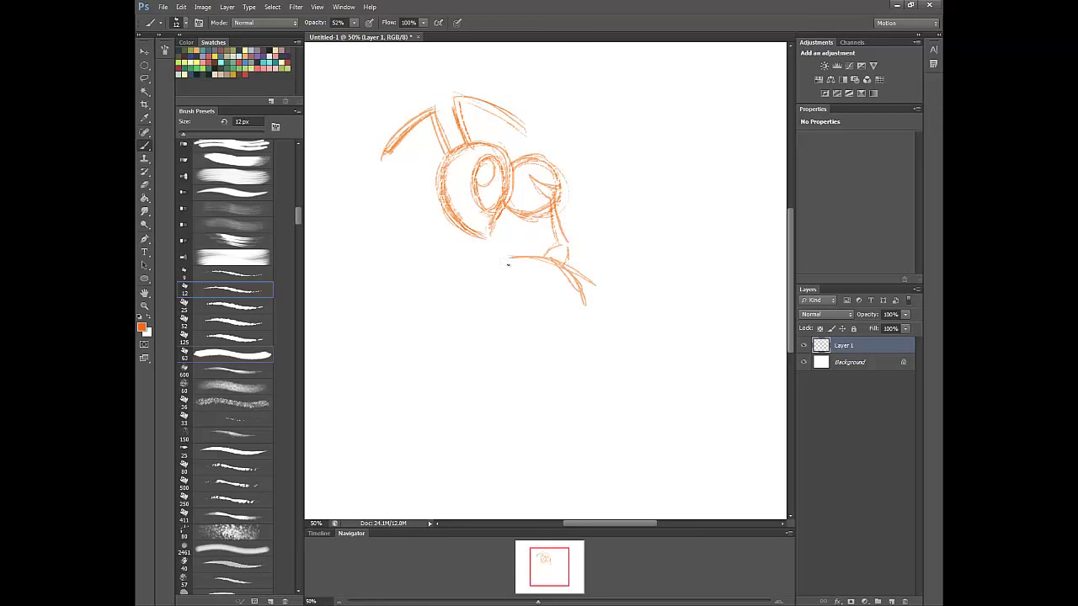
{"action": "left_click_drag", "start_coordinate": [510, 260], "coordinate": [512, 399]}
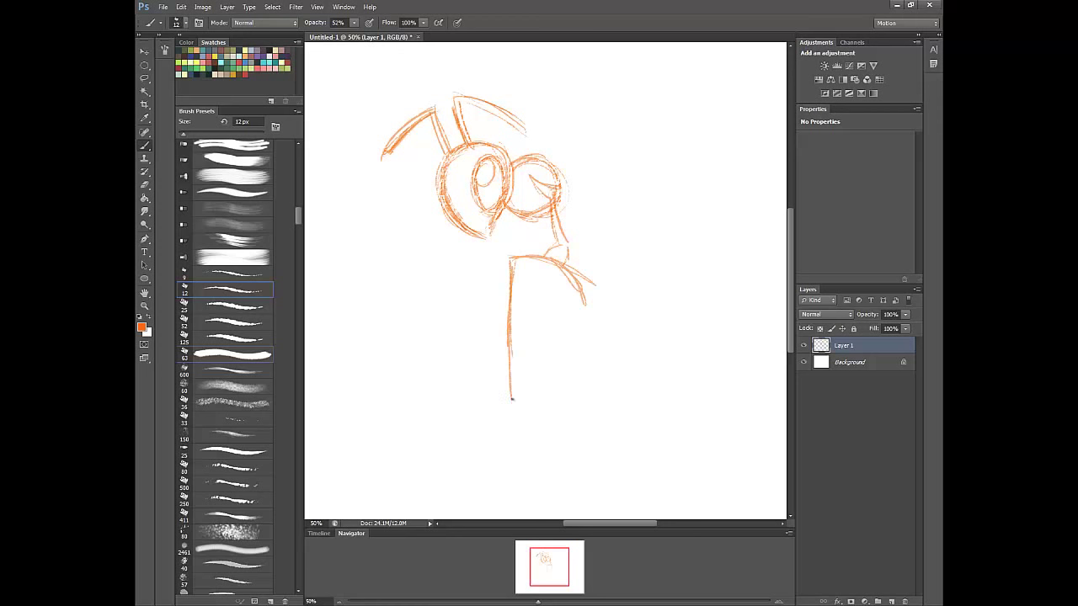
{"action": "left_click_drag", "start_coordinate": [593, 278], "coordinate": [507, 406]}
{"action": "left_click_drag", "start_coordinate": [559, 311], "coordinate": [501, 412]}
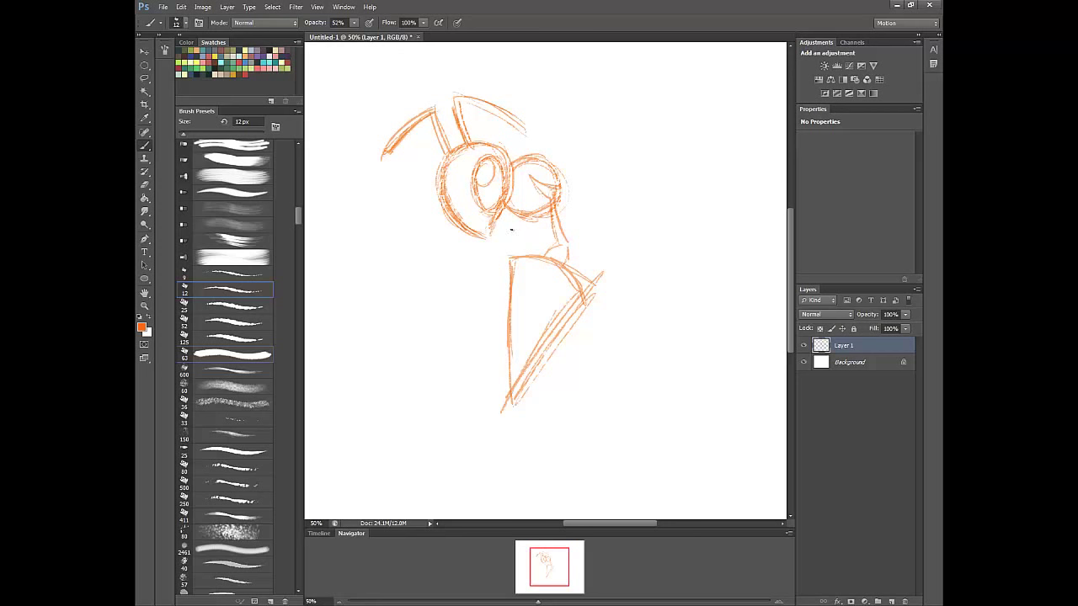
{"action": "mouse_move", "coordinate": [506, 246]}
{"action": "left_mouse_down"}
{"action": "mouse_move", "coordinate": [537, 256]}
{"action": "mouse_move", "coordinate": [455, 258]}
{"action": "mouse_move", "coordinate": [497, 246]}
{"action": "mouse_move", "coordinate": [448, 261]}
{"action": "left_mouse_up"}
{"action": "mouse_move", "coordinate": [519, 244]}
{"action": "left_mouse_down"}
{"action": "mouse_move", "coordinate": [451, 266]}
{"action": "mouse_move", "coordinate": [467, 265]}
{"action": "mouse_move", "coordinate": [454, 265]}
{"action": "mouse_move", "coordinate": [452, 281]}
{"action": "mouse_move", "coordinate": [469, 374]}
{"action": "left_mouse_up"}
Draw a second cone with diagonal middle lines and reinforce its edges and shoulder line
{"action": "mouse_move", "coordinate": [448, 266]}
{"action": "left_mouse_down"}
{"action": "mouse_move", "coordinate": [471, 401]}
{"action": "mouse_move", "coordinate": [461, 329]}
{"action": "mouse_move", "coordinate": [479, 402]}
{"action": "left_mouse_up"}
{"action": "left_click_drag", "start_coordinate": [505, 344], "coordinate": [474, 404]}
{"action": "left_click_drag", "start_coordinate": [505, 322], "coordinate": [471, 403]}
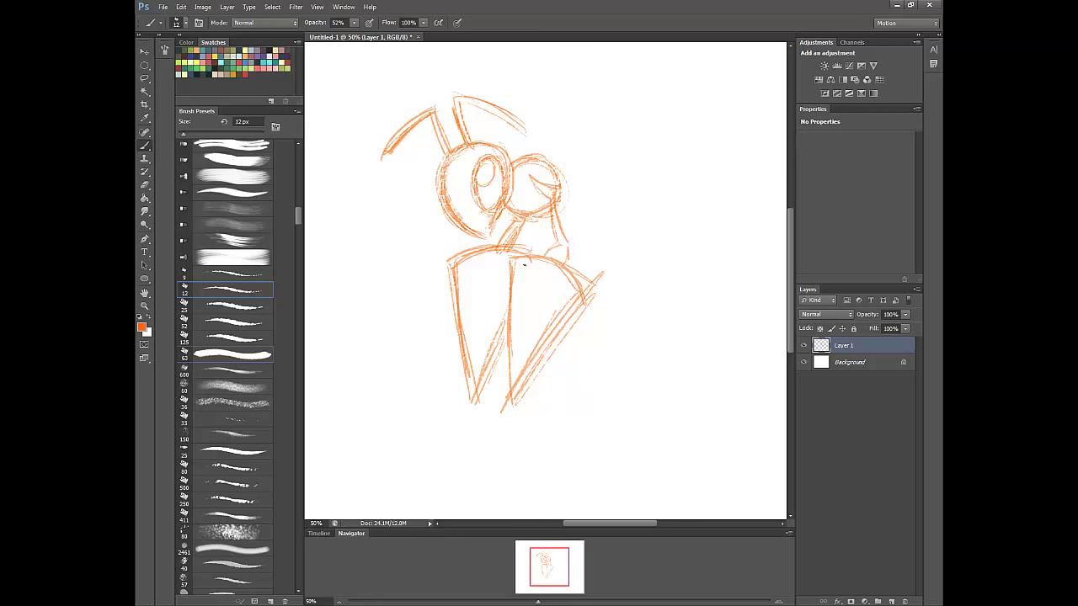
{"action": "left_click_drag", "start_coordinate": [505, 303], "coordinate": [470, 391]}
{"action": "left_click_drag", "start_coordinate": [506, 324], "coordinate": [469, 390]}
{"action": "mouse_move", "coordinate": [461, 279]}
{"action": "left_mouse_down"}
{"action": "mouse_move", "coordinate": [474, 371]}
{"action": "mouse_move", "coordinate": [468, 349]}
{"action": "left_mouse_up"}
{"action": "left_click_drag", "start_coordinate": [504, 257], "coordinate": [477, 259]}
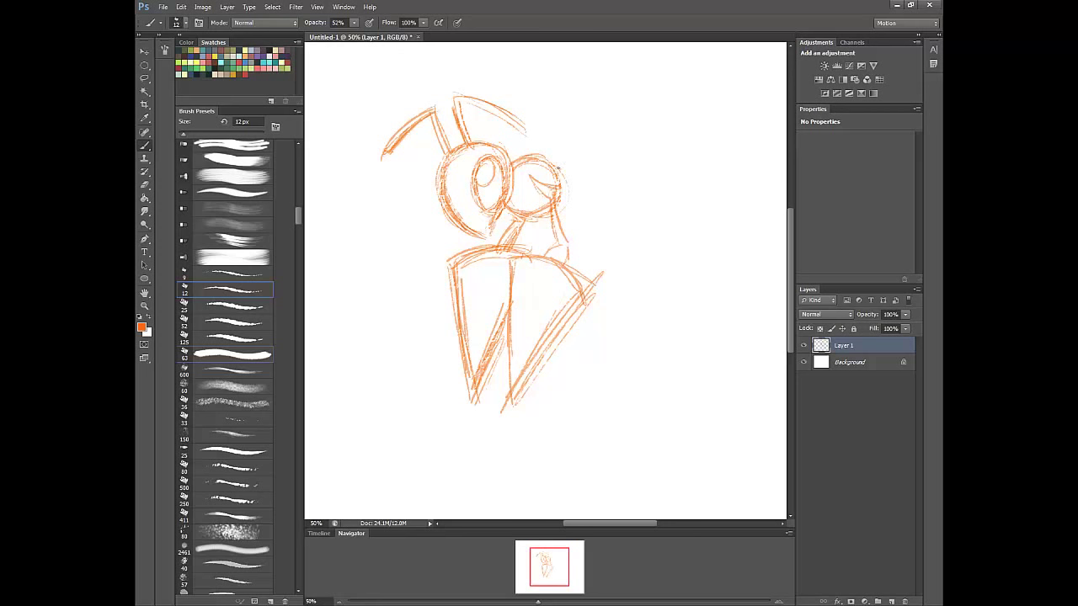
Sketch a large closed oval extending right from the head
{"action": "mouse_move", "coordinate": [557, 164]}
{"action": "left_mouse_down"}
{"action": "mouse_move", "coordinate": [637, 152]}
{"action": "mouse_move", "coordinate": [675, 177]}
{"action": "left_mouse_up"}
{"action": "mouse_move", "coordinate": [556, 210]}
{"action": "left_mouse_down"}
{"action": "mouse_move", "coordinate": [587, 232]}
{"action": "mouse_move", "coordinate": [631, 235]}
{"action": "left_mouse_up"}
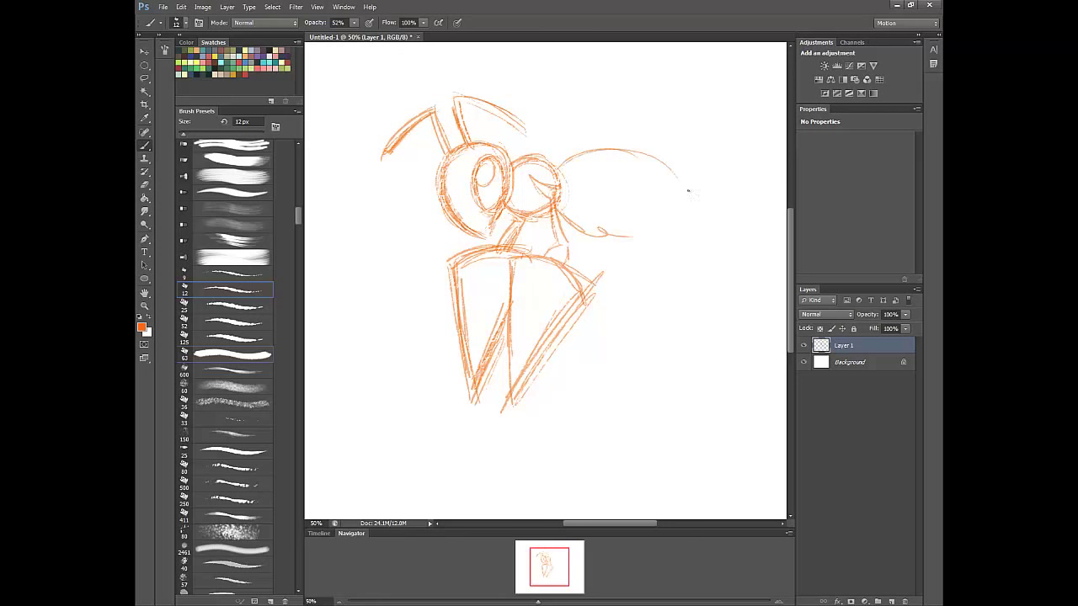
{"action": "mouse_move", "coordinate": [682, 173]}
{"action": "left_mouse_down"}
{"action": "mouse_move", "coordinate": [651, 155]}
{"action": "mouse_move", "coordinate": [590, 237]}
{"action": "left_mouse_up"}
{"action": "left_click_drag", "start_coordinate": [623, 154], "coordinate": [687, 240]}
{"action": "left_click_drag", "start_coordinate": [656, 165], "coordinate": [631, 253]}
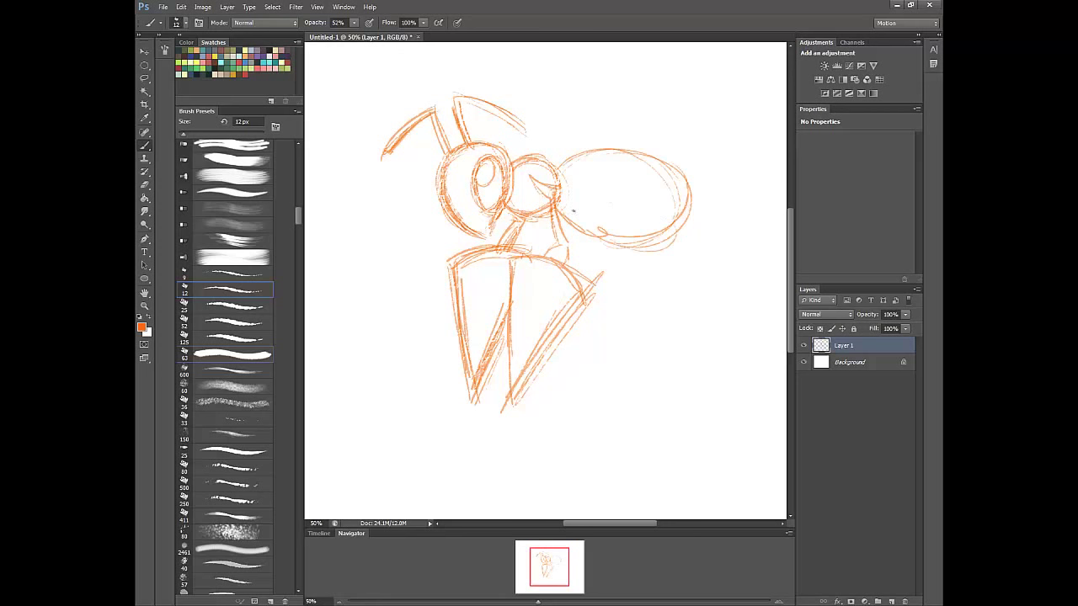
Sketch a long right leg and curves around the abdomen
{"action": "left_click_drag", "start_coordinate": [574, 211], "coordinate": [647, 381]}
{"action": "left_click_drag", "start_coordinate": [602, 290], "coordinate": [652, 421]}
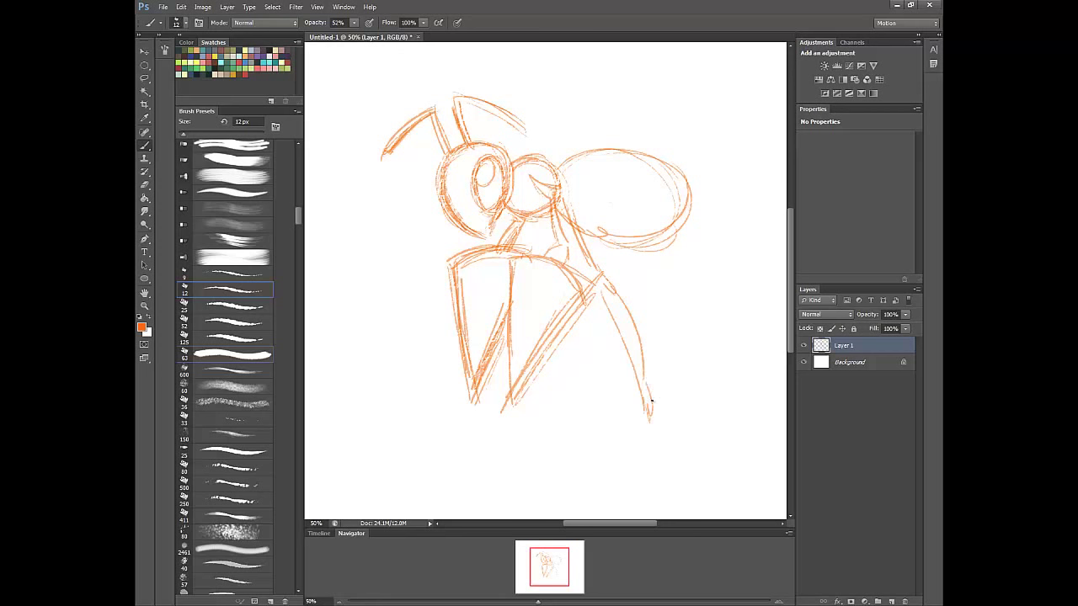
{"action": "left_click_drag", "start_coordinate": [640, 367], "coordinate": [661, 425]}
{"action": "left_click_drag", "start_coordinate": [638, 239], "coordinate": [632, 297]}
{"action": "left_click_drag", "start_coordinate": [541, 217], "coordinate": [538, 255]}
{"action": "mouse_move", "coordinate": [566, 192]}
{"action": "left_mouse_down"}
{"action": "mouse_move", "coordinate": [628, 233]}
{"action": "mouse_move", "coordinate": [616, 305]}
{"action": "left_mouse_up"}
{"action": "mouse_move", "coordinate": [570, 193]}
{"action": "left_mouse_down"}
{"action": "mouse_move", "coordinate": [628, 227]}
{"action": "mouse_move", "coordinate": [639, 310]}
{"action": "mouse_move", "coordinate": [613, 364]}
{"action": "left_mouse_up"}
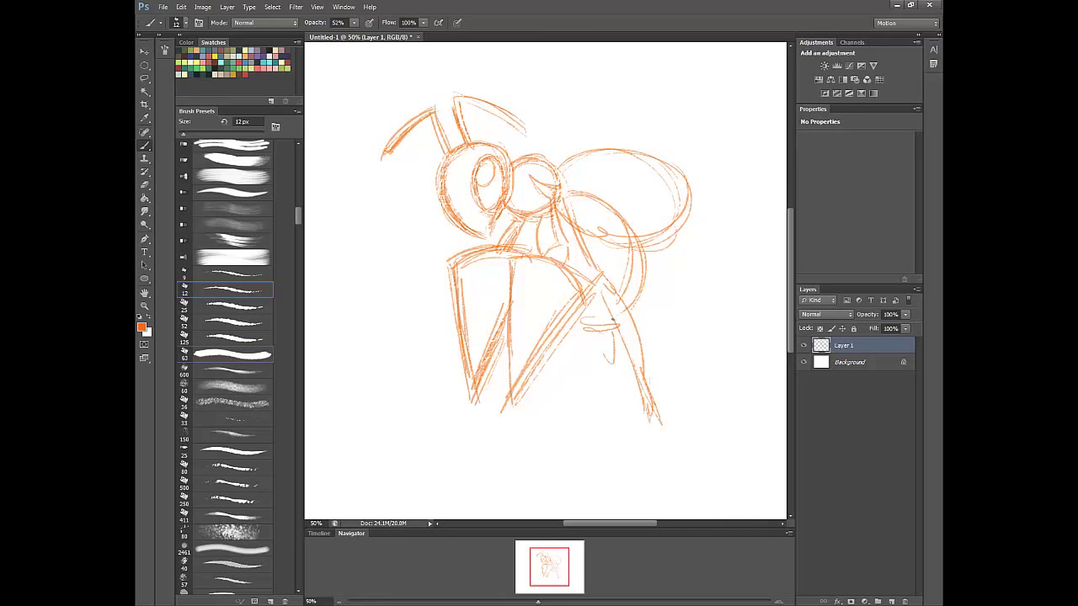
Erase the upper abdomen outline and neck lines, then resketch the round body below the head
{"action": "key", "text": "e"}
{"action": "mouse_move", "coordinate": [655, 159]}
{"action": "left_mouse_down"}
{"action": "mouse_move", "coordinate": [691, 212]}
{"action": "mouse_move", "coordinate": [670, 237]}
{"action": "left_mouse_up"}
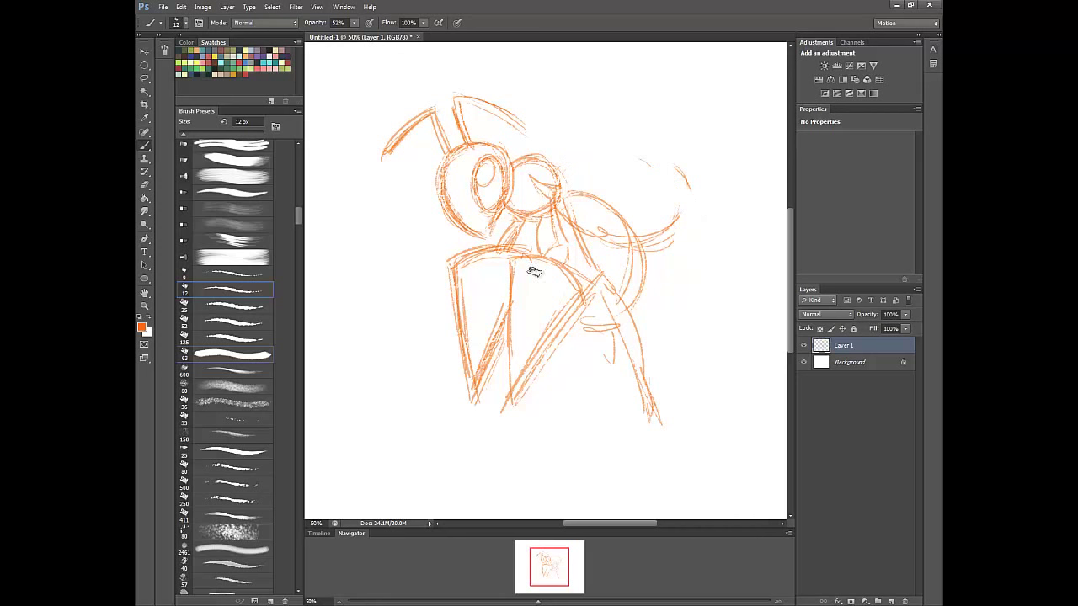
{"action": "mouse_move", "coordinate": [556, 253]}
{"action": "left_mouse_down"}
{"action": "mouse_move", "coordinate": [546, 187]}
{"action": "mouse_move", "coordinate": [566, 244]}
{"action": "mouse_move", "coordinate": [508, 334]}
{"action": "mouse_move", "coordinate": [547, 354]}
{"action": "mouse_move", "coordinate": [505, 235]}
{"action": "mouse_move", "coordinate": [462, 245]}
{"action": "mouse_move", "coordinate": [519, 385]}
{"action": "left_mouse_up"}
{"action": "mouse_move", "coordinate": [570, 201]}
{"action": "left_mouse_down"}
{"action": "mouse_move", "coordinate": [633, 253]}
{"action": "mouse_move", "coordinate": [630, 220]}
{"action": "mouse_move", "coordinate": [527, 313]}
{"action": "mouse_move", "coordinate": [558, 197]}
{"action": "mouse_move", "coordinate": [594, 272]}
{"action": "mouse_move", "coordinate": [579, 280]}
{"action": "left_mouse_up"}
{"action": "mouse_move", "coordinate": [511, 249]}
{"action": "left_mouse_down"}
{"action": "mouse_move", "coordinate": [502, 290]}
{"action": "mouse_move", "coordinate": [529, 223]}
{"action": "mouse_move", "coordinate": [510, 252]}
{"action": "mouse_move", "coordinate": [502, 335]}
{"action": "mouse_move", "coordinate": [497, 290]}
{"action": "mouse_move", "coordinate": [495, 387]}
{"action": "mouse_move", "coordinate": [457, 408]}
{"action": "mouse_move", "coordinate": [497, 392]}
{"action": "mouse_move", "coordinate": [511, 347]}
{"action": "left_mouse_up"}
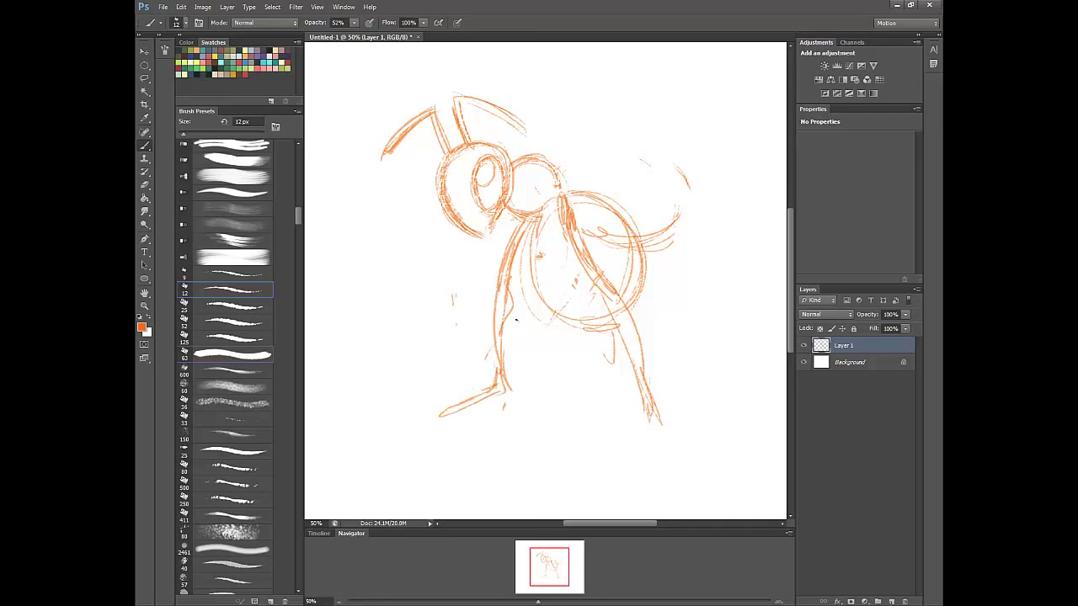
Extend the right leg's tip, thicken the front leg, and darken the neck-body junction
{"action": "left_click_drag", "start_coordinate": [647, 420], "coordinate": [689, 472]}
{"action": "mouse_move", "coordinate": [501, 390]}
{"action": "left_mouse_down"}
{"action": "mouse_move", "coordinate": [515, 394]}
{"action": "mouse_move", "coordinate": [505, 262]}
{"action": "mouse_move", "coordinate": [495, 313]}
{"action": "left_mouse_up"}
{"action": "left_click_drag", "start_coordinate": [504, 261], "coordinate": [488, 357]}
{"action": "left_click_drag", "start_coordinate": [492, 316], "coordinate": [497, 371]}
{"action": "mouse_move", "coordinate": [495, 309]}
{"action": "left_mouse_down"}
{"action": "mouse_move", "coordinate": [500, 254]}
{"action": "mouse_move", "coordinate": [526, 231]}
{"action": "left_mouse_up"}
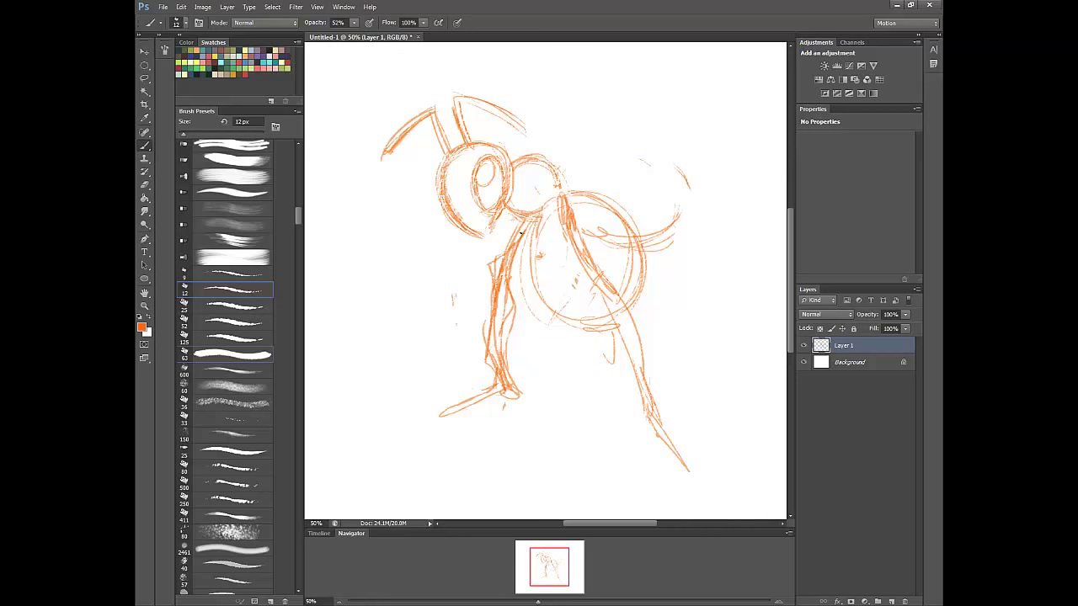
{"action": "left_click_drag", "start_coordinate": [484, 274], "coordinate": [540, 219]}
{"action": "mouse_move", "coordinate": [514, 266]}
{"action": "left_mouse_down"}
{"action": "mouse_move", "coordinate": [538, 219]}
{"action": "mouse_move", "coordinate": [607, 289]}
{"action": "left_mouse_up"}
{"action": "mouse_move", "coordinate": [563, 173]}
{"action": "left_mouse_down"}
{"action": "mouse_move", "coordinate": [541, 212]}
{"action": "mouse_move", "coordinate": [553, 206]}
{"action": "mouse_move", "coordinate": [531, 178]}
{"action": "mouse_move", "coordinate": [581, 146]}
{"action": "mouse_move", "coordinate": [655, 144]}
{"action": "mouse_move", "coordinate": [627, 190]}
{"action": "left_mouse_up"}
Sketch the long curved wing outline reaching down-right
{"action": "mouse_move", "coordinate": [675, 126]}
{"action": "left_mouse_down"}
{"action": "mouse_move", "coordinate": [621, 187]}
{"action": "mouse_move", "coordinate": [682, 242]}
{"action": "left_mouse_up"}
{"action": "left_click_drag", "start_coordinate": [618, 188], "coordinate": [752, 277]}
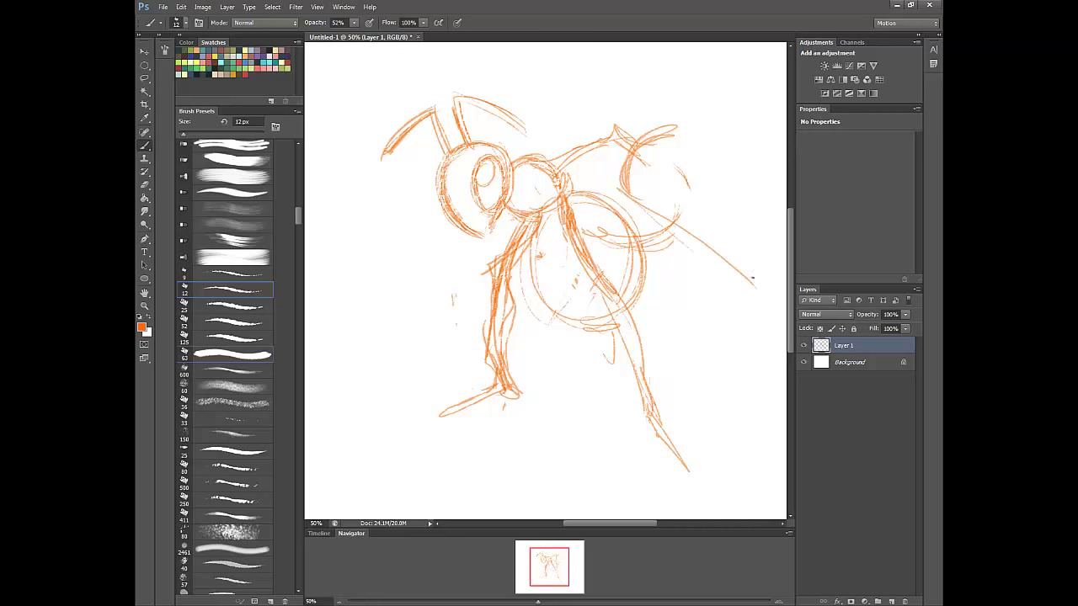
{"action": "left_click_drag", "start_coordinate": [674, 126], "coordinate": [766, 283]}
{"action": "left_click_drag", "start_coordinate": [696, 175], "coordinate": [773, 315]}
{"action": "left_click_drag", "start_coordinate": [640, 221], "coordinate": [747, 266]}
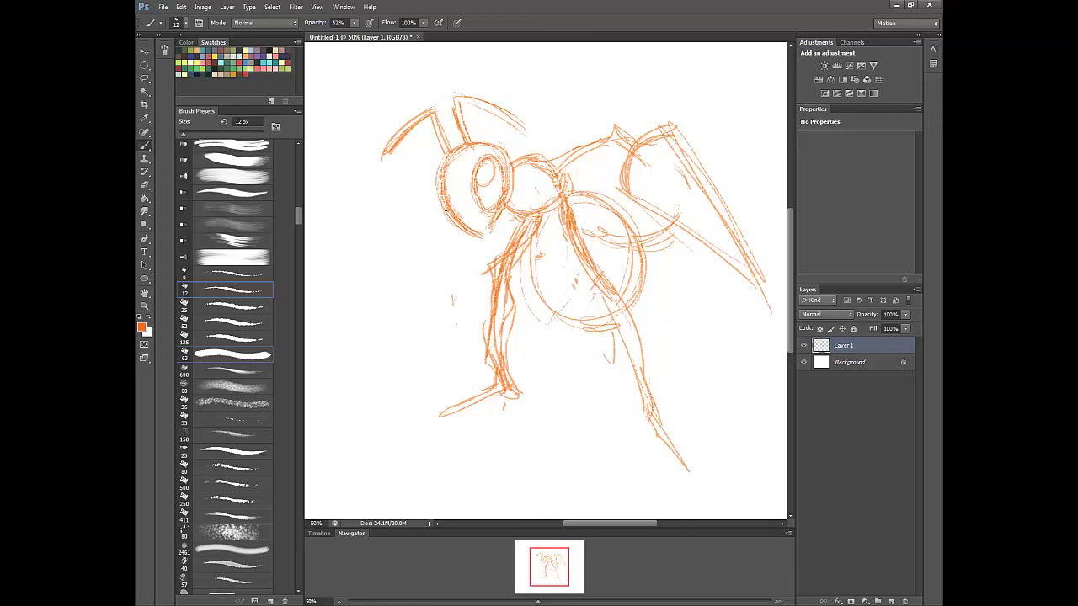
Sketch a joint and arching limb on the left ending in a thick left stinger
{"action": "mouse_move", "coordinate": [431, 211]}
{"action": "left_mouse_down"}
{"action": "mouse_move", "coordinate": [421, 234]}
{"action": "mouse_move", "coordinate": [454, 205]}
{"action": "left_mouse_up"}
{"action": "mouse_move", "coordinate": [374, 227]}
{"action": "left_mouse_down"}
{"action": "mouse_move", "coordinate": [450, 253]}
{"action": "mouse_move", "coordinate": [410, 217]}
{"action": "left_mouse_up"}
{"action": "left_click_drag", "start_coordinate": [383, 222], "coordinate": [363, 318]}
{"action": "left_click_drag", "start_coordinate": [368, 278], "coordinate": [362, 370]}
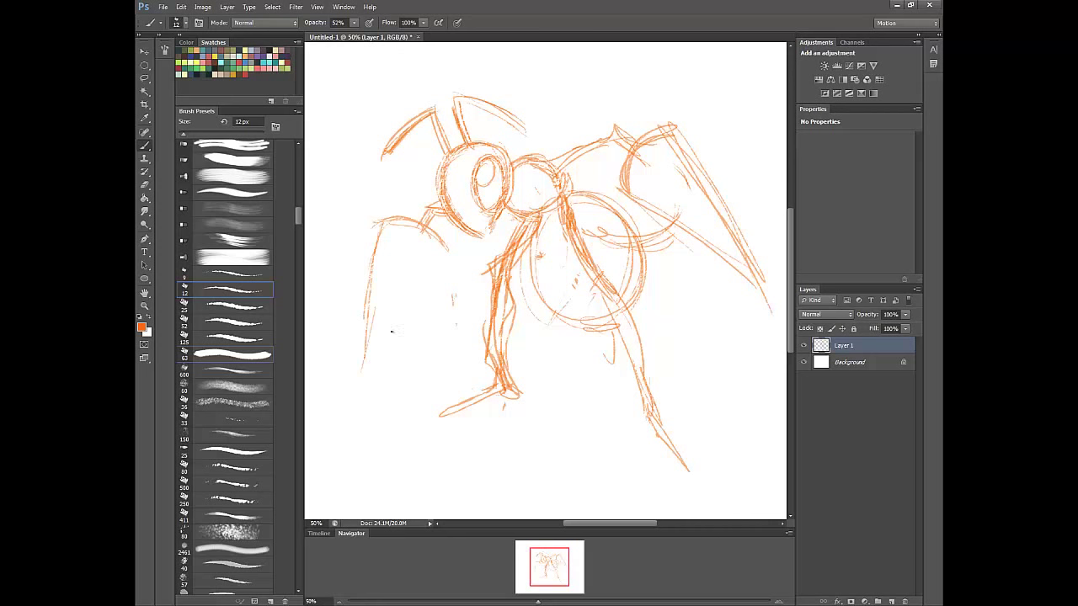
{"action": "left_click_drag", "start_coordinate": [438, 273], "coordinate": [357, 368]}
{"action": "mouse_move", "coordinate": [449, 247]}
{"action": "left_mouse_down"}
{"action": "mouse_move", "coordinate": [350, 369]}
{"action": "mouse_move", "coordinate": [359, 359]}
{"action": "left_mouse_up"}
{"action": "left_click_drag", "start_coordinate": [369, 279], "coordinate": [365, 342]}
{"action": "left_click_drag", "start_coordinate": [386, 224], "coordinate": [364, 330]}
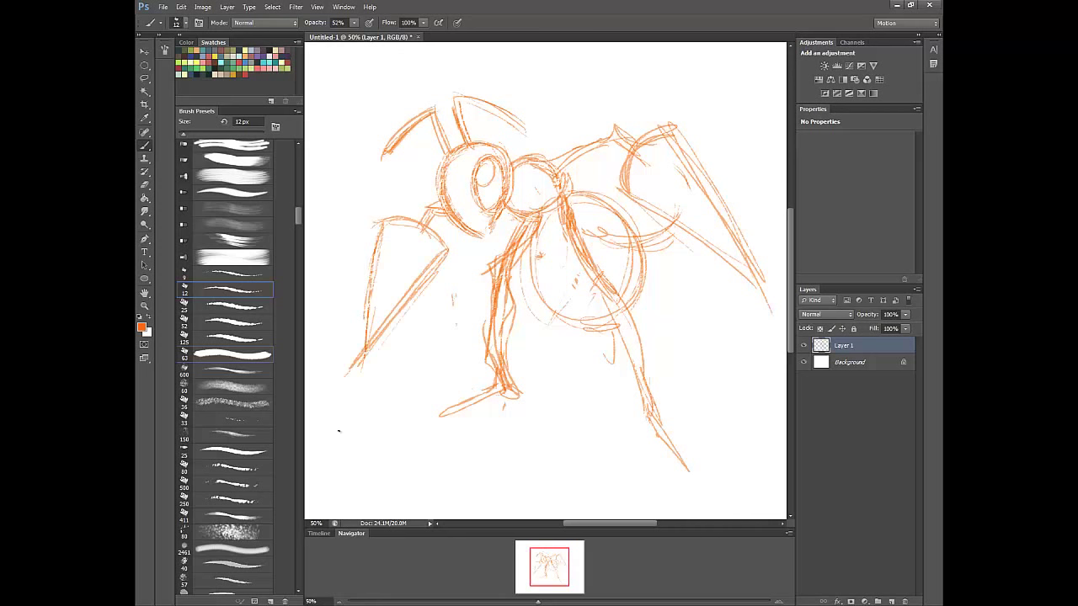
Retrace the large circle's bottom and left side and add a leg and strokes below it
{"action": "mouse_move", "coordinate": [597, 328]}
{"action": "left_mouse_down"}
{"action": "mouse_move", "coordinate": [564, 320]}
{"action": "mouse_move", "coordinate": [611, 331]}
{"action": "mouse_move", "coordinate": [610, 375]}
{"action": "left_mouse_up"}
{"action": "left_click_drag", "start_coordinate": [617, 328], "coordinate": [615, 377]}
{"action": "mouse_move", "coordinate": [529, 218]}
{"action": "left_mouse_down"}
{"action": "mouse_move", "coordinate": [642, 316]}
{"action": "mouse_move", "coordinate": [539, 320]}
{"action": "mouse_move", "coordinate": [642, 313]}
{"action": "mouse_move", "coordinate": [539, 335]}
{"action": "mouse_move", "coordinate": [552, 377]}
{"action": "left_mouse_up"}
{"action": "mouse_move", "coordinate": [562, 327]}
{"action": "left_mouse_down"}
{"action": "mouse_move", "coordinate": [562, 389]}
{"action": "mouse_move", "coordinate": [600, 329]}
{"action": "left_mouse_up"}
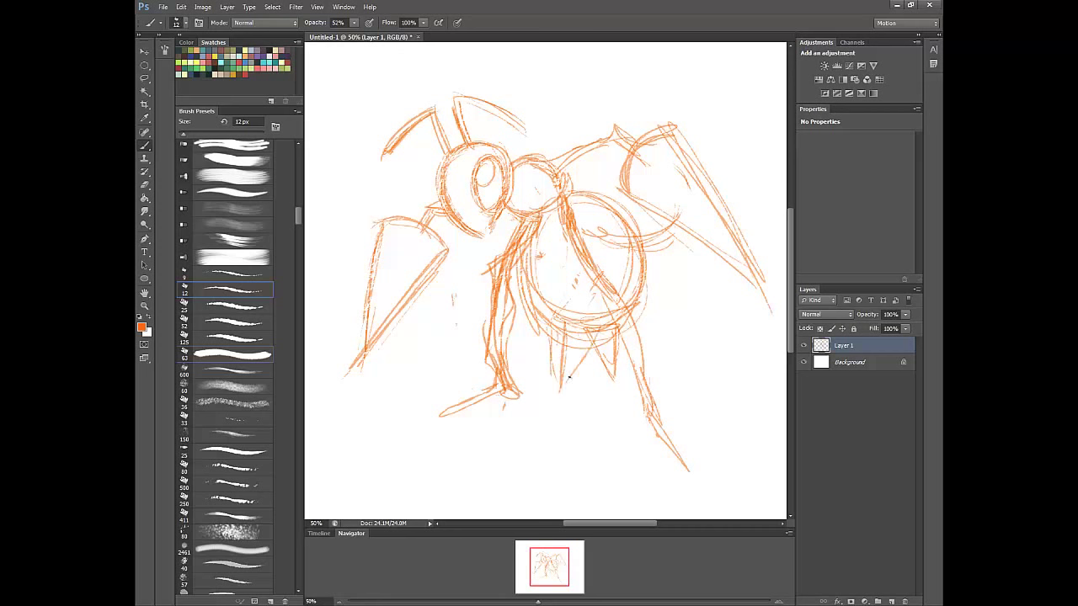
{"action": "left_click_drag", "start_coordinate": [556, 396], "coordinate": [596, 333]}
{"action": "left_click_drag", "start_coordinate": [562, 387], "coordinate": [595, 337]}
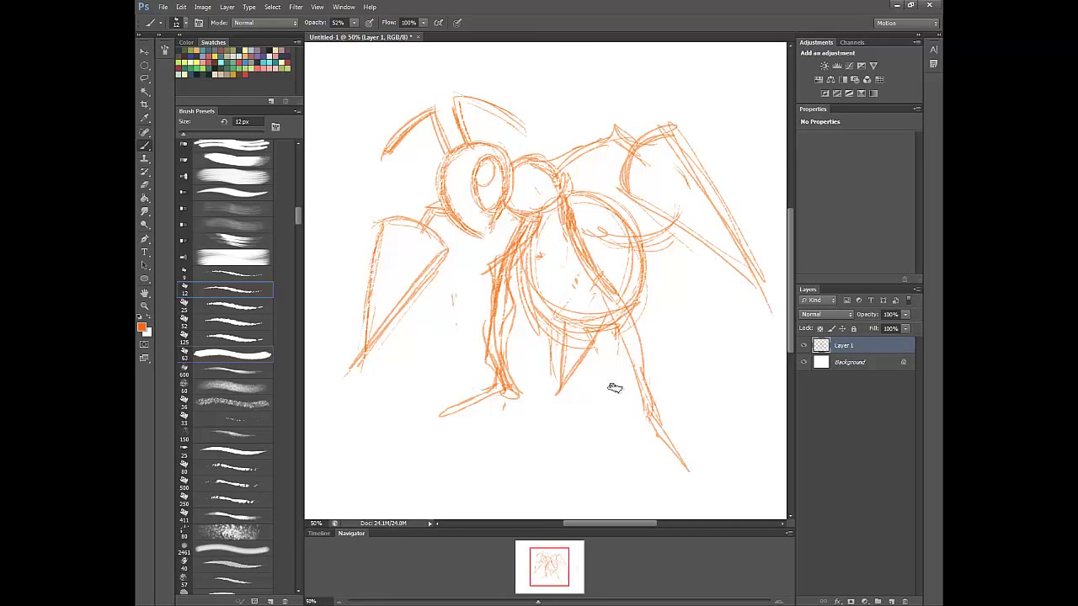
Add strokes along the circle's inner left side and sketch the left leg down to its foot
{"action": "left_click_drag", "start_coordinate": [530, 298], "coordinate": [559, 324]}
{"action": "left_click_drag", "start_coordinate": [525, 244], "coordinate": [527, 294]}
{"action": "left_click_drag", "start_coordinate": [534, 272], "coordinate": [536, 308]}
{"action": "left_click_drag", "start_coordinate": [539, 283], "coordinate": [566, 327]}
{"action": "left_click_drag", "start_coordinate": [547, 212], "coordinate": [534, 281]}
{"action": "mouse_move", "coordinate": [525, 244]}
{"action": "left_mouse_down"}
{"action": "mouse_move", "coordinate": [539, 315]}
{"action": "mouse_move", "coordinate": [515, 301]}
{"action": "left_mouse_up"}
{"action": "mouse_move", "coordinate": [505, 224]}
{"action": "left_mouse_down"}
{"action": "mouse_move", "coordinate": [480, 301]}
{"action": "mouse_move", "coordinate": [477, 389]}
{"action": "mouse_move", "coordinate": [498, 406]}
{"action": "left_mouse_up"}
{"action": "mouse_move", "coordinate": [468, 412]}
{"action": "left_mouse_down"}
{"action": "mouse_move", "coordinate": [443, 433]}
{"action": "mouse_move", "coordinate": [499, 407]}
{"action": "left_mouse_up"}
{"action": "left_click_drag", "start_coordinate": [442, 422], "coordinate": [497, 403]}
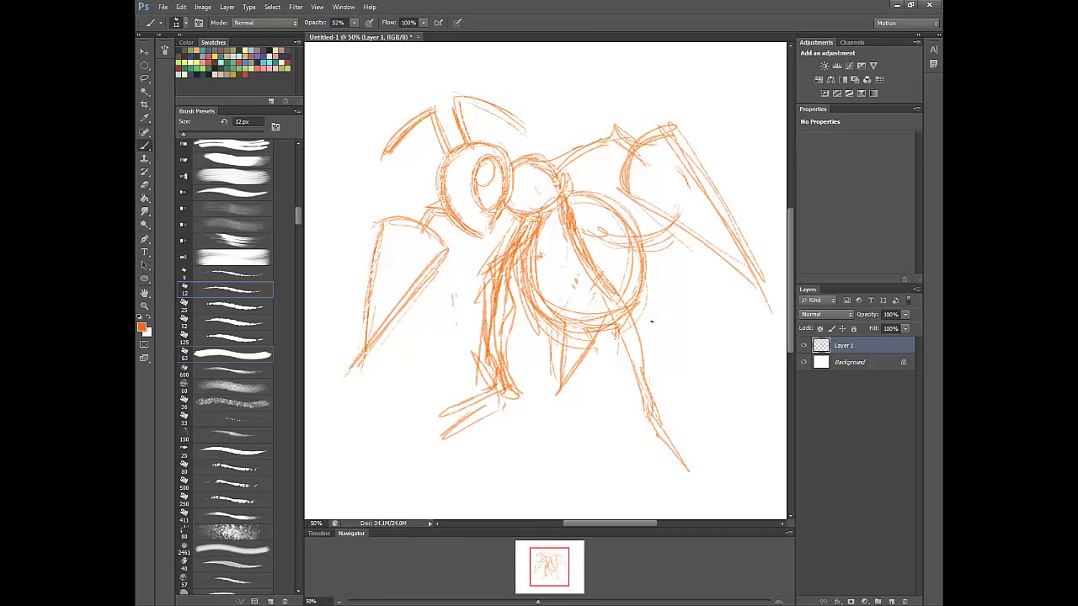
Sketch a second leg with a rounded tip from the large circle, undoing the last stray stroke
{"action": "left_click_drag", "start_coordinate": [581, 237], "coordinate": [657, 325]}
{"action": "left_click_drag", "start_coordinate": [613, 284], "coordinate": [713, 408]}
{"action": "mouse_move", "coordinate": [675, 360]}
{"action": "left_mouse_down"}
{"action": "mouse_move", "coordinate": [721, 435]}
{"action": "mouse_move", "coordinate": [734, 492]}
{"action": "left_mouse_up"}
{"action": "left_click_drag", "start_coordinate": [714, 433], "coordinate": [704, 395]}
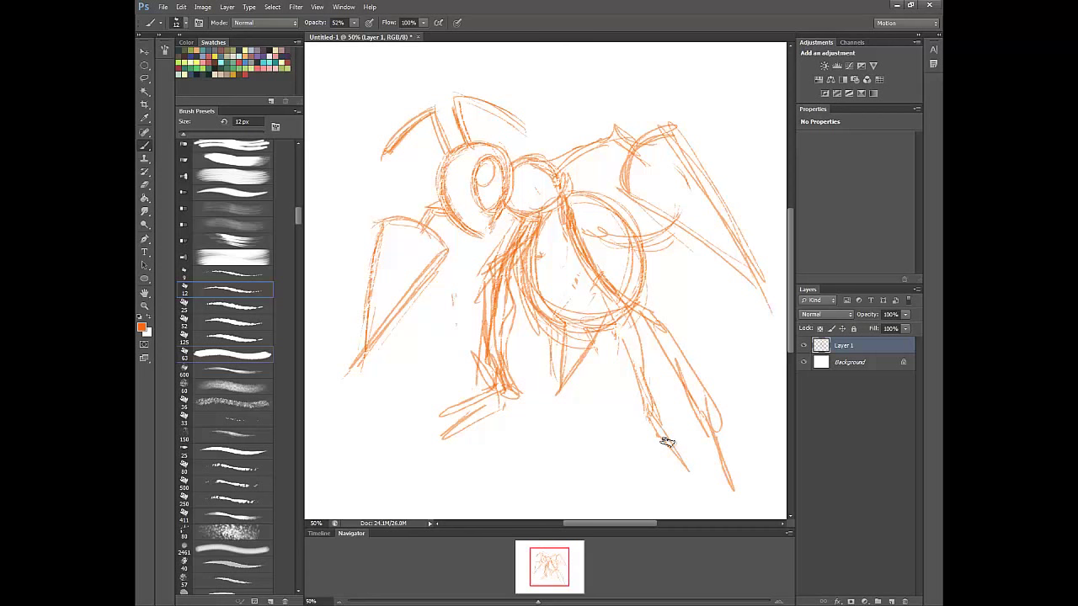
{"action": "key", "text": "ctrl+z"}
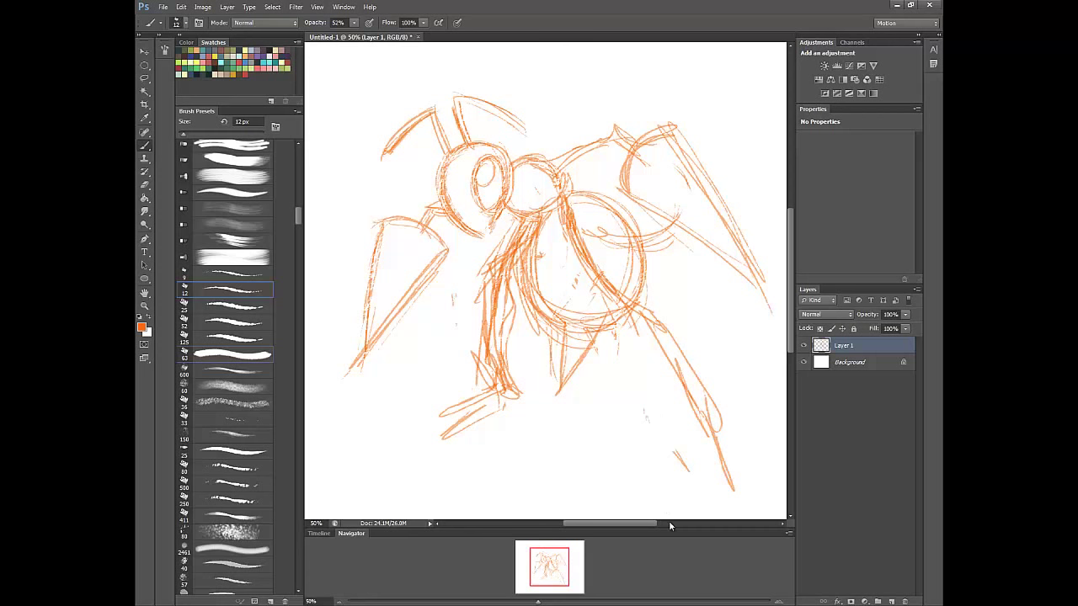
Sketch the tall upper wing arcs above the body and the upper-left wing outline
{"action": "left_click_drag", "start_coordinate": [551, 583], "coordinate": [557, 537]}
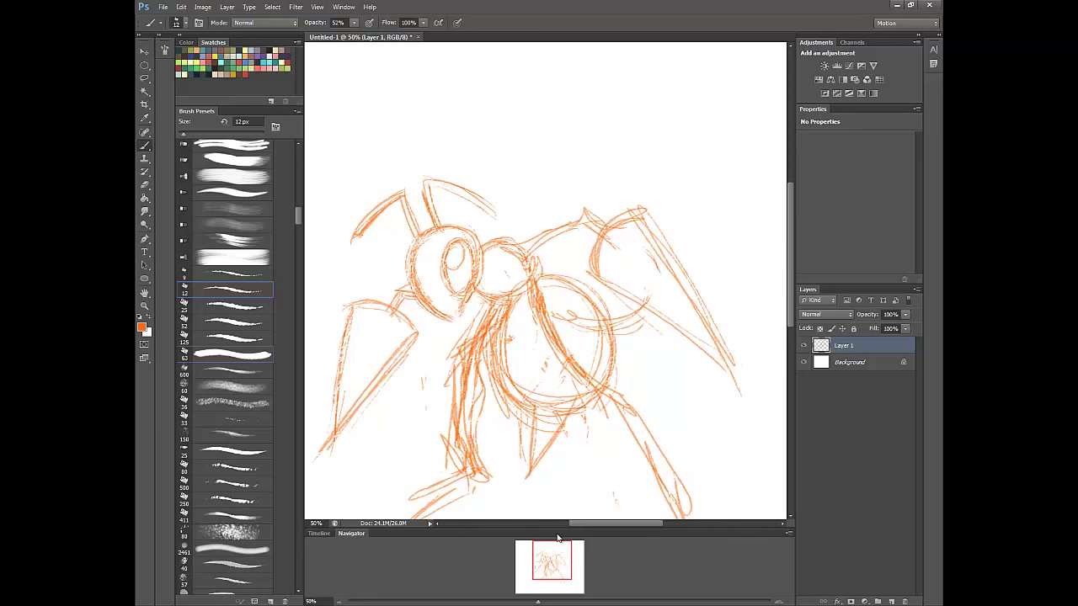
{"action": "mouse_move", "coordinate": [511, 235]}
{"action": "left_mouse_down"}
{"action": "mouse_move", "coordinate": [565, 116]}
{"action": "mouse_move", "coordinate": [657, 147]}
{"action": "mouse_move", "coordinate": [657, 205]}
{"action": "left_mouse_up"}
{"action": "left_click_drag", "start_coordinate": [602, 88], "coordinate": [647, 197]}
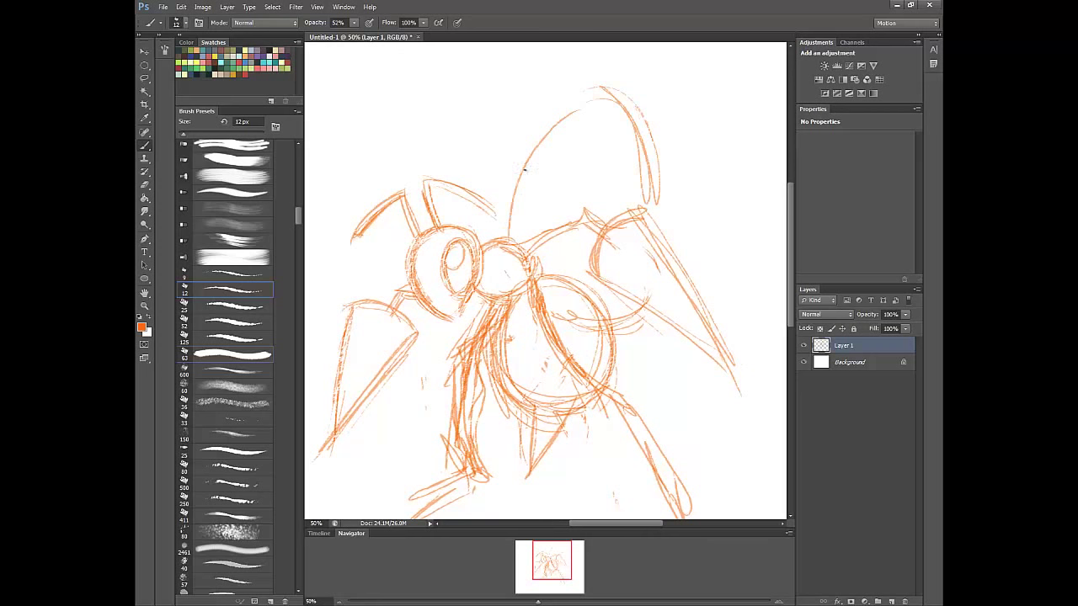
{"action": "left_click_drag", "start_coordinate": [524, 170], "coordinate": [627, 175]}
{"action": "left_click_drag", "start_coordinate": [558, 272], "coordinate": [587, 264]}
{"action": "left_click_drag", "start_coordinate": [679, 348], "coordinate": [640, 344]}
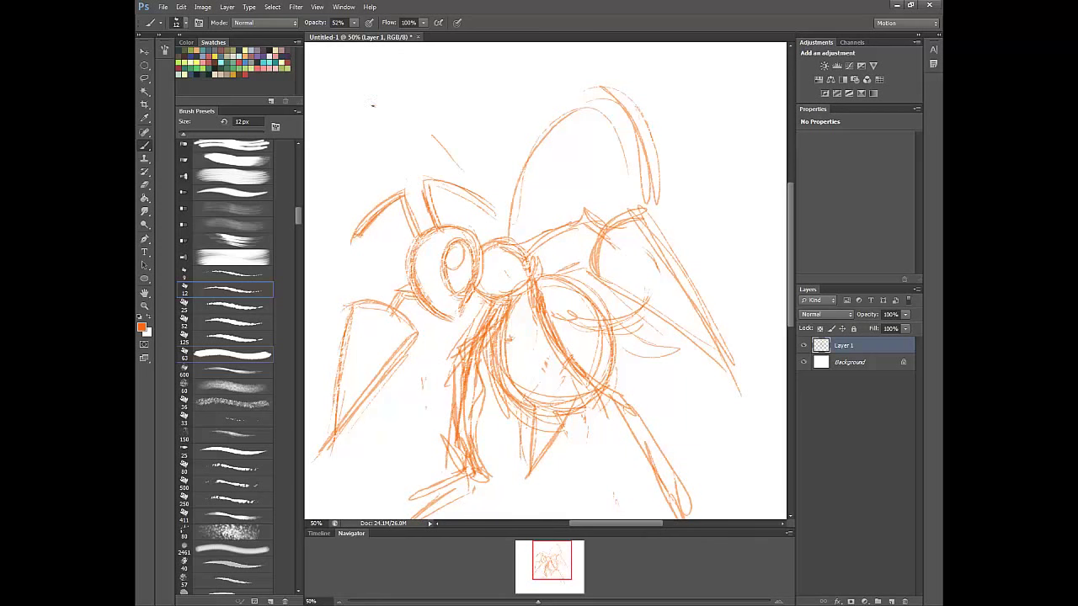
{"action": "left_click_drag", "start_coordinate": [373, 106], "coordinate": [389, 195]}
{"action": "left_click_drag", "start_coordinate": [421, 126], "coordinate": [447, 192]}
Fade Layer 1 to 25% opacity and add a new Layer 2 with black as the colour
{"action": "left_click", "coordinate": [905, 315]}
{"action": "left_click_drag", "start_coordinate": [874, 327], "coordinate": [867, 327]}
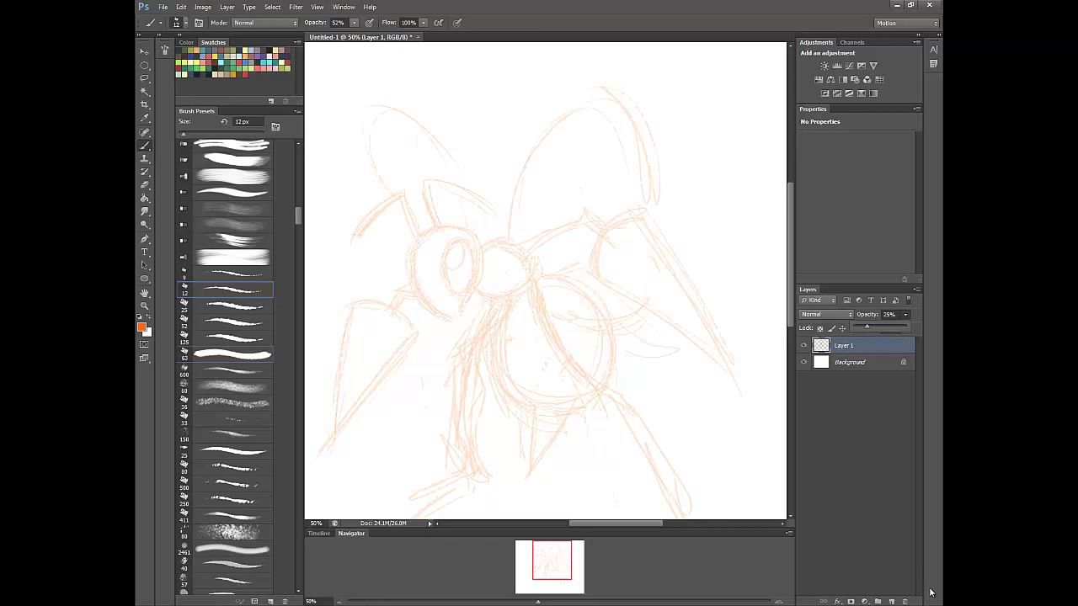
{"action": "left_click", "coordinate": [890, 601]}
{"action": "key", "text": "d"}
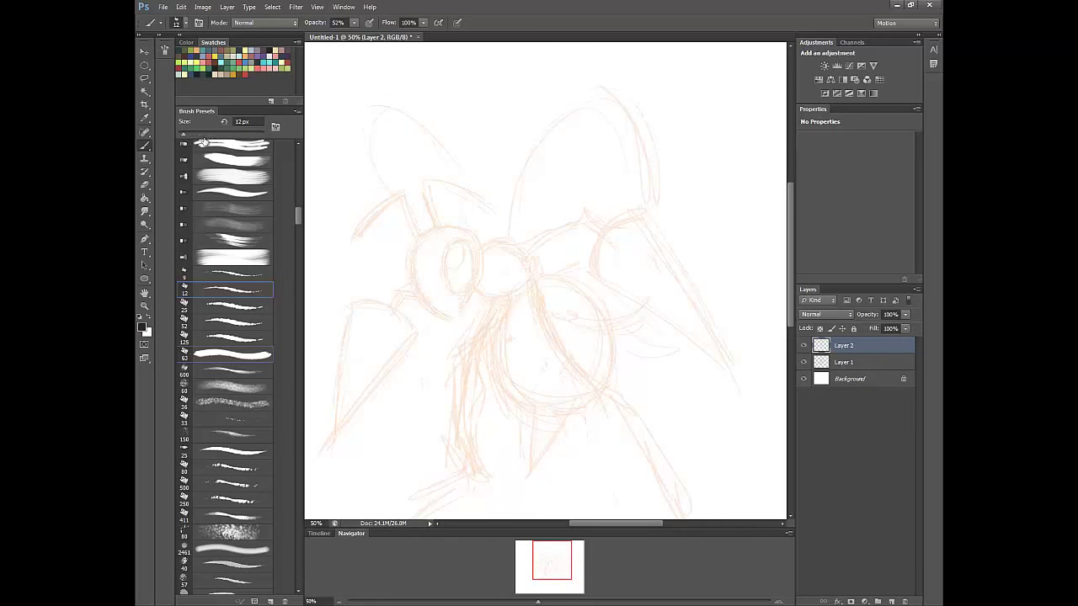
Pick the 52 px brush preset and settle on a 40 px black brush at 100% after a test stroke
{"action": "left_click", "coordinate": [252, 322]}
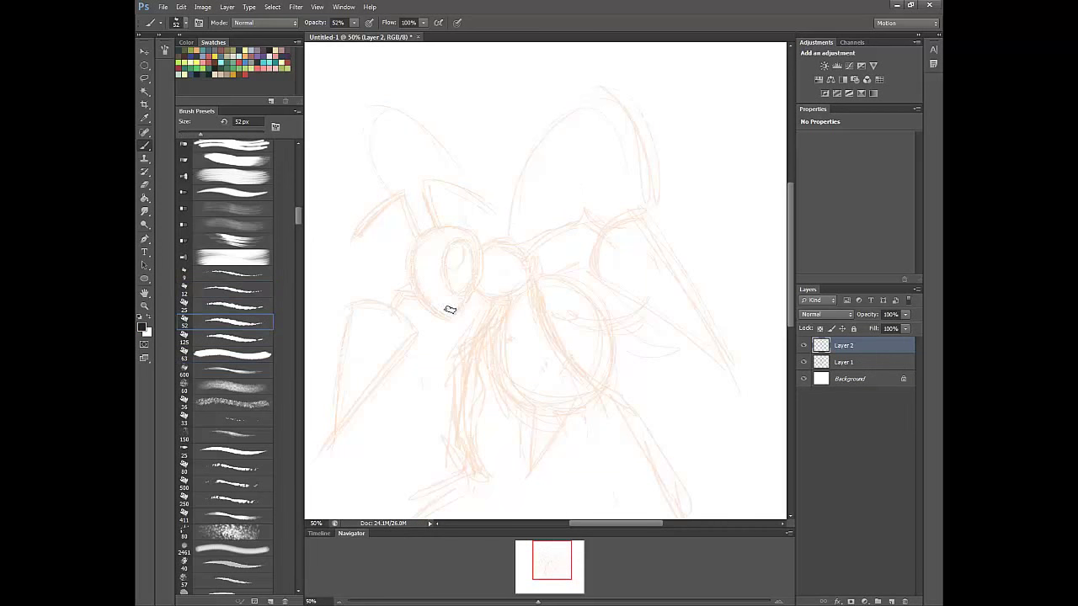
{"action": "key", "text": "bracketright"}
{"action": "key", "text": "bracketright"}
{"action": "key", "text": "bracketright"}
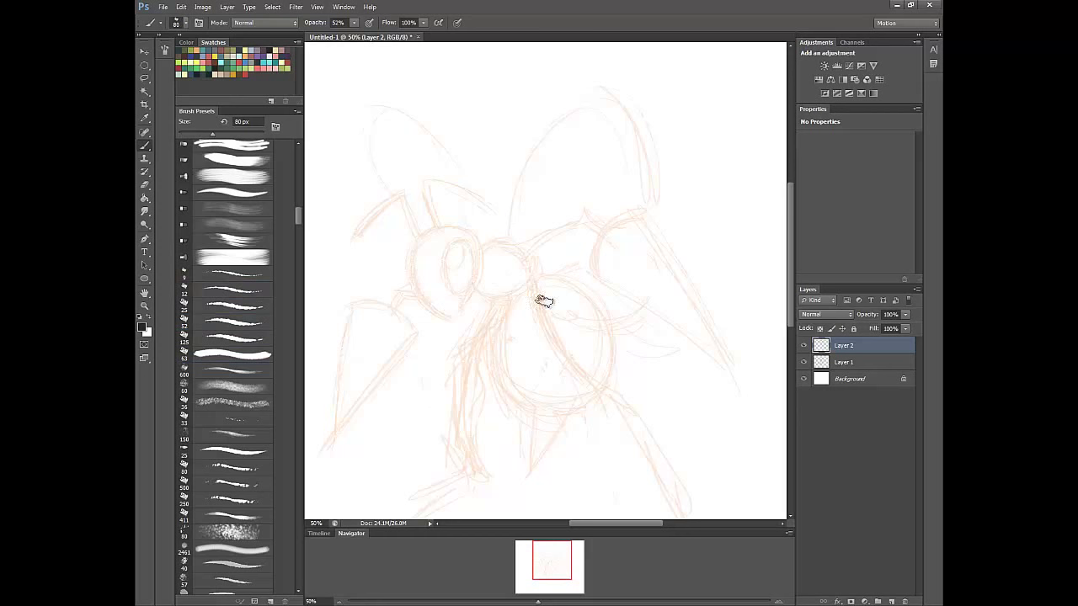
{"action": "key", "text": "bracketleft"}
{"action": "left_click_drag", "start_coordinate": [450, 223], "coordinate": [412, 262]}
{"action": "key", "text": "bracketleft"}
{"action": "key", "text": "0"}
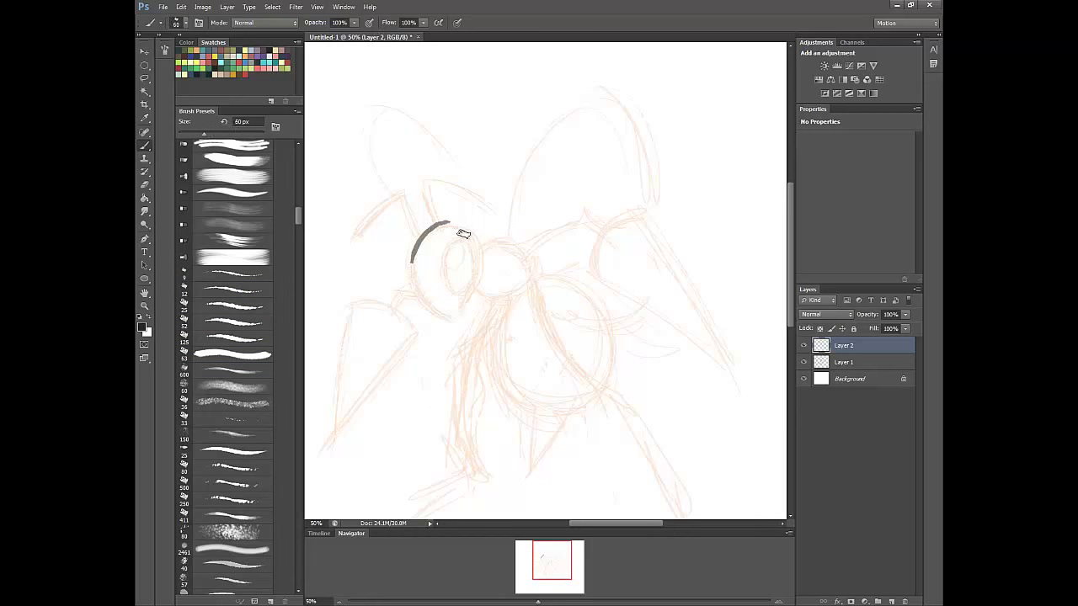
{"action": "key", "text": "bracketleft"}
{"action": "key", "text": "bracketleft"}
Ink the head outline, the pupil in the right eye and the right wing's outer edges
{"action": "mouse_move", "coordinate": [469, 233]}
{"action": "left_mouse_down"}
{"action": "mouse_move", "coordinate": [425, 232]}
{"action": "mouse_move", "coordinate": [412, 261]}
{"action": "mouse_move", "coordinate": [428, 308]}
{"action": "mouse_move", "coordinate": [419, 279]}
{"action": "mouse_move", "coordinate": [428, 248]}
{"action": "mouse_move", "coordinate": [427, 303]}
{"action": "mouse_move", "coordinate": [472, 316]}
{"action": "mouse_move", "coordinate": [460, 322]}
{"action": "mouse_move", "coordinate": [460, 235]}
{"action": "mouse_move", "coordinate": [450, 293]}
{"action": "mouse_move", "coordinate": [466, 252]}
{"action": "mouse_move", "coordinate": [495, 279]}
{"action": "mouse_move", "coordinate": [482, 242]}
{"action": "left_mouse_up"}
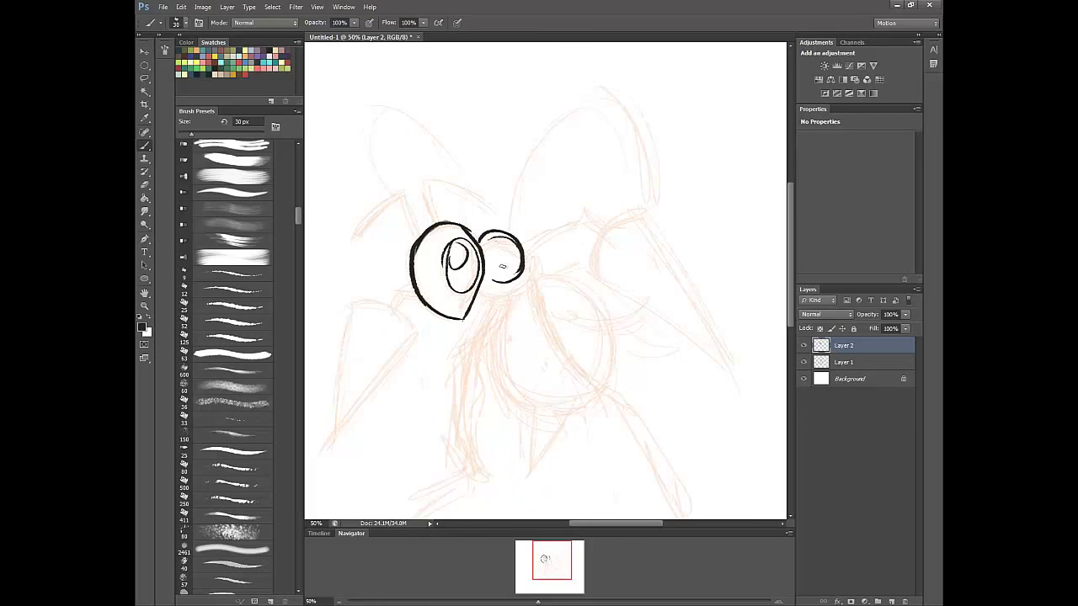
{"action": "mouse_move", "coordinate": [507, 248]}
{"action": "left_mouse_down"}
{"action": "mouse_move", "coordinate": [510, 274]}
{"action": "mouse_move", "coordinate": [559, 239]}
{"action": "mouse_move", "coordinate": [571, 244]}
{"action": "mouse_move", "coordinate": [578, 228]}
{"action": "mouse_move", "coordinate": [603, 245]}
{"action": "mouse_move", "coordinate": [623, 236]}
{"action": "mouse_move", "coordinate": [596, 291]}
{"action": "mouse_move", "coordinate": [690, 346]}
{"action": "left_mouse_up"}
{"action": "left_click_drag", "start_coordinate": [704, 352], "coordinate": [642, 234]}
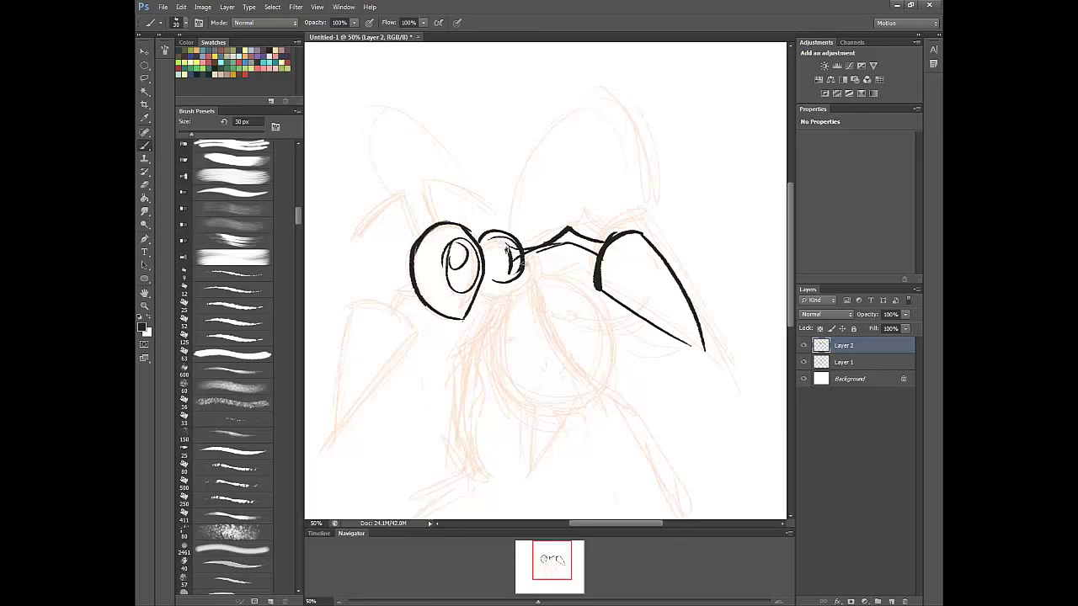
{"action": "mouse_move", "coordinate": [522, 262]}
{"action": "left_mouse_down"}
{"action": "mouse_move", "coordinate": [561, 249]}
{"action": "mouse_move", "coordinate": [578, 261]}
{"action": "mouse_move", "coordinate": [591, 354]}
{"action": "left_mouse_up"}
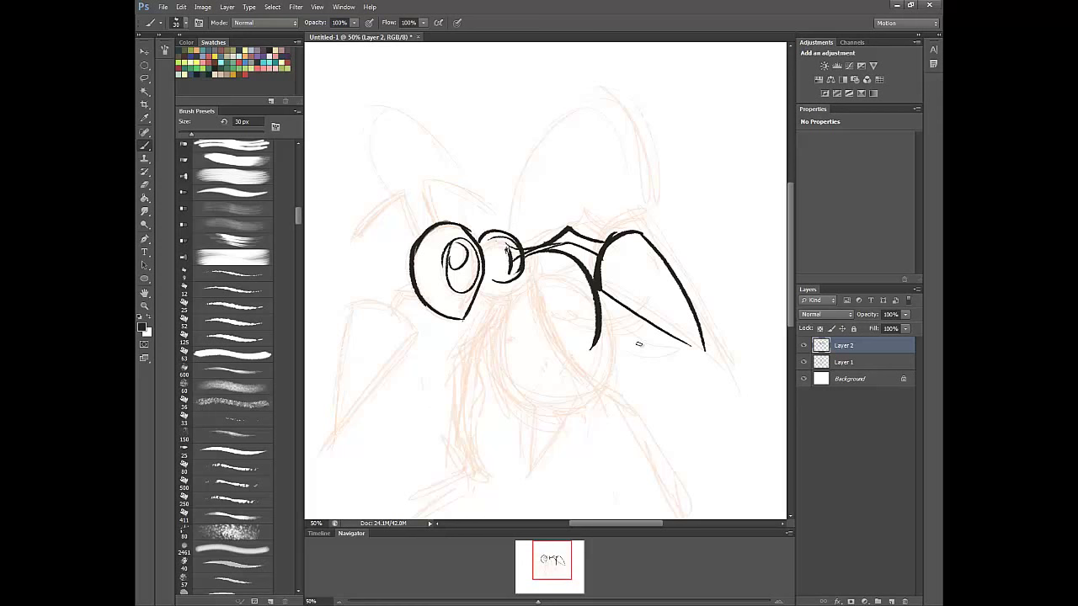
{"action": "key", "text": "ctrl+alt+z"}
Ink the neck curve and the round body as a larger circle with a V-shaped leg below
{"action": "key", "text": "ctrl+alt+z"}
{"action": "left_click_drag", "start_coordinate": [525, 264], "coordinate": [588, 341]}
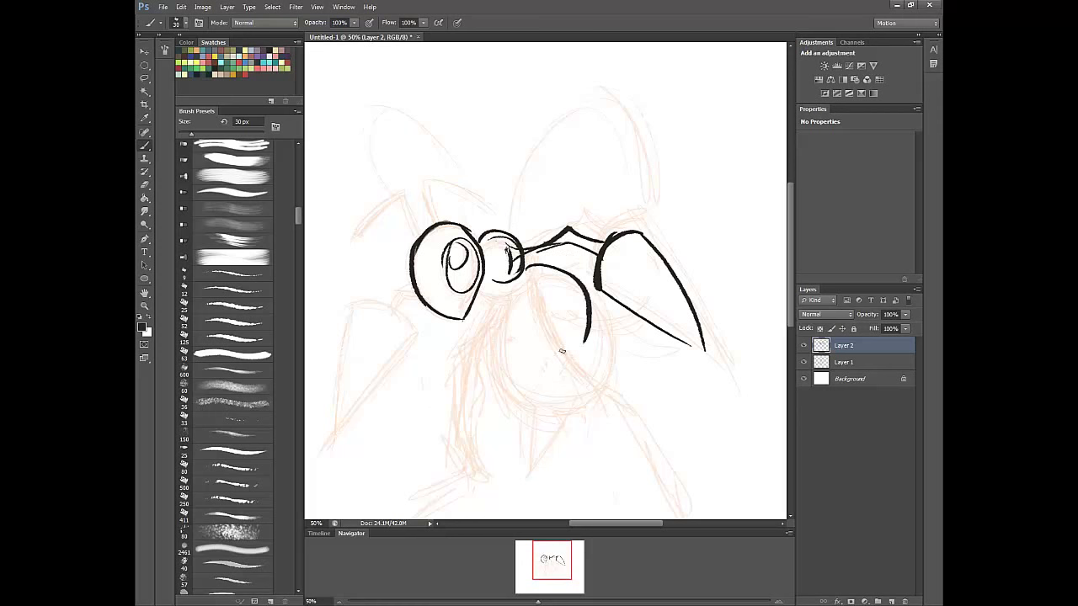
{"action": "left_click_drag", "start_coordinate": [505, 288], "coordinate": [603, 330]}
{"action": "key", "text": "ctrl+alt+z"}
{"action": "mouse_move", "coordinate": [499, 288]}
{"action": "left_mouse_down"}
{"action": "mouse_move", "coordinate": [595, 305]}
{"action": "mouse_move", "coordinate": [599, 358]}
{"action": "left_mouse_up"}
{"action": "mouse_move", "coordinate": [539, 374]}
{"action": "left_mouse_down"}
{"action": "mouse_move", "coordinate": [531, 445]}
{"action": "mouse_move", "coordinate": [598, 356]}
{"action": "left_mouse_up"}
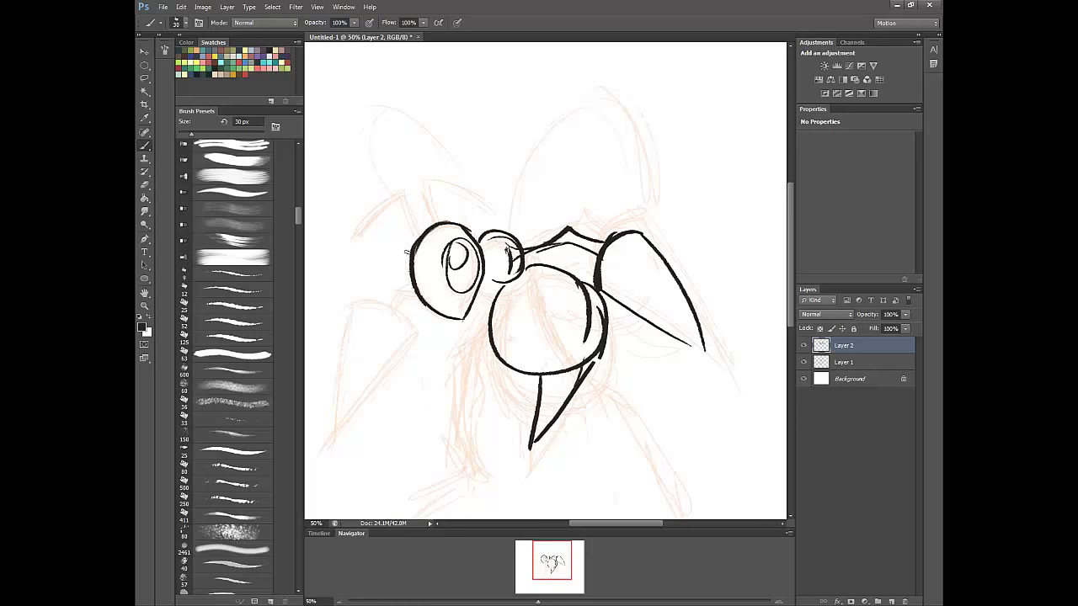
Ink the two antennae left of the head and the long front legs reaching down-left
{"action": "mouse_move", "coordinate": [408, 251]}
{"action": "left_mouse_down"}
{"action": "mouse_move", "coordinate": [398, 279]}
{"action": "mouse_move", "coordinate": [365, 248]}
{"action": "mouse_move", "coordinate": [350, 277]}
{"action": "mouse_move", "coordinate": [355, 260]}
{"action": "mouse_move", "coordinate": [336, 339]}
{"action": "mouse_move", "coordinate": [410, 227]}
{"action": "mouse_move", "coordinate": [402, 190]}
{"action": "mouse_move", "coordinate": [358, 194]}
{"action": "mouse_move", "coordinate": [327, 228]}
{"action": "left_mouse_up"}
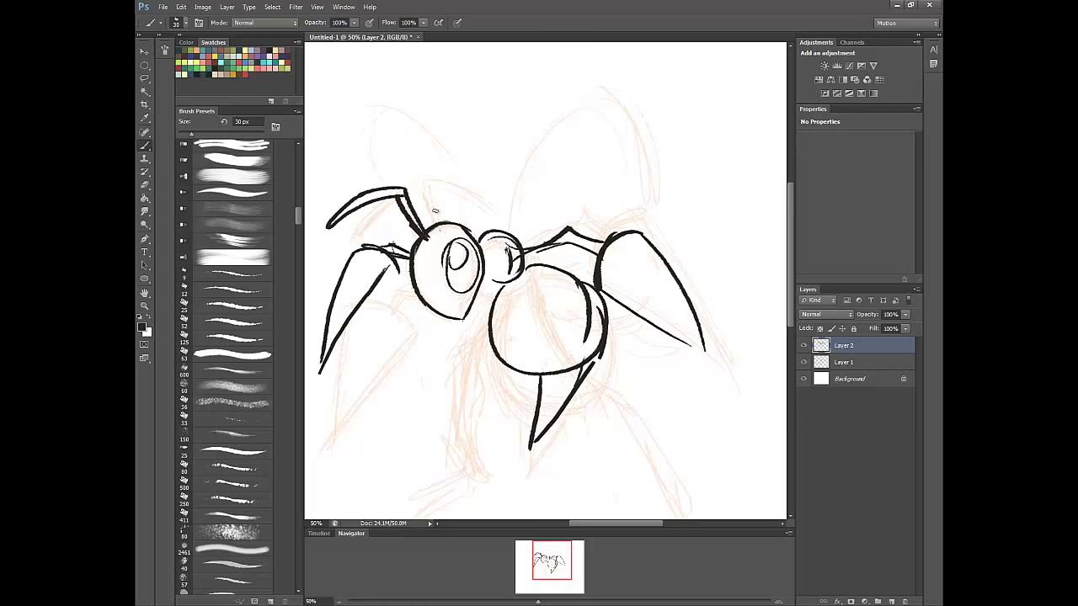
{"action": "mouse_move", "coordinate": [436, 229]}
{"action": "left_mouse_down"}
{"action": "mouse_move", "coordinate": [440, 182]}
{"action": "mouse_move", "coordinate": [454, 173]}
{"action": "mouse_move", "coordinate": [372, 140]}
{"action": "mouse_move", "coordinate": [437, 169]}
{"action": "left_mouse_up"}
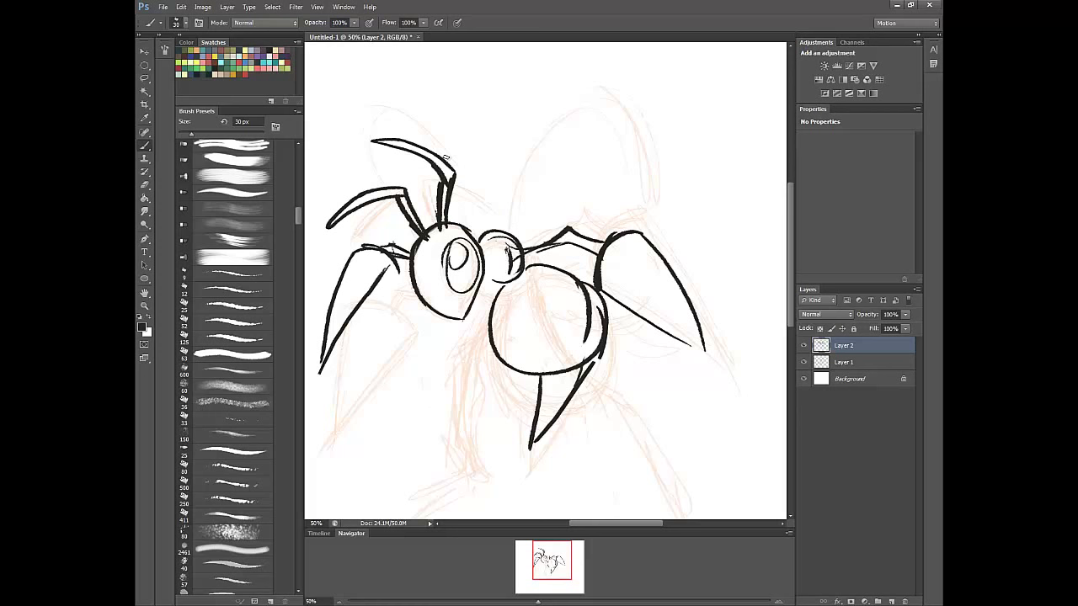
{"action": "left_click_drag", "start_coordinate": [487, 292], "coordinate": [429, 375]}
{"action": "mouse_move", "coordinate": [487, 319]}
{"action": "left_mouse_down"}
{"action": "mouse_move", "coordinate": [446, 366]}
{"action": "mouse_move", "coordinate": [454, 390]}
{"action": "mouse_move", "coordinate": [426, 435]}
{"action": "left_mouse_up"}
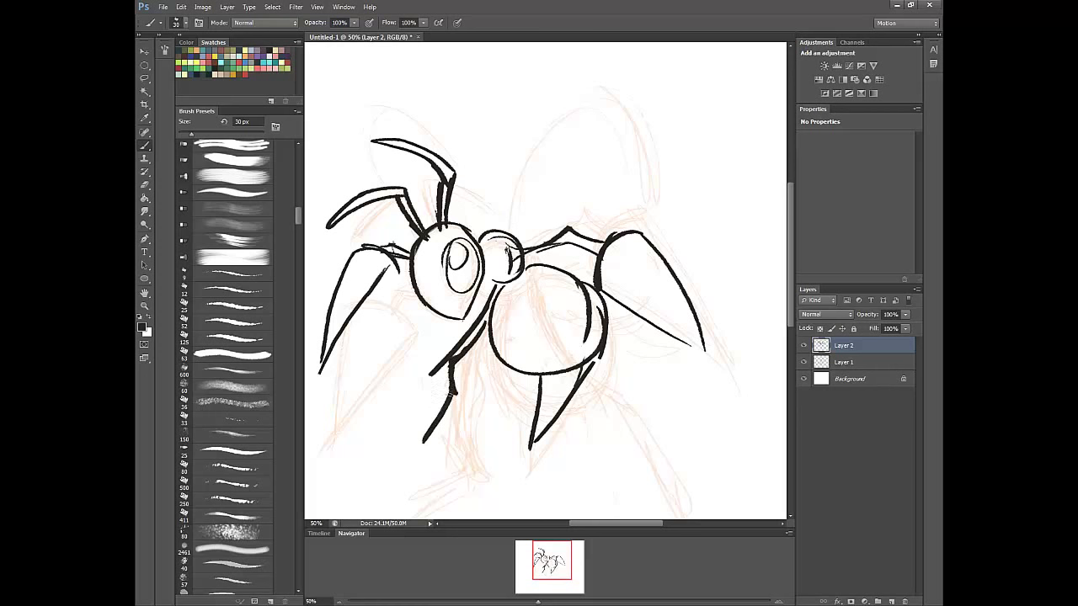
{"action": "left_click_drag", "start_coordinate": [449, 365], "coordinate": [411, 484]}
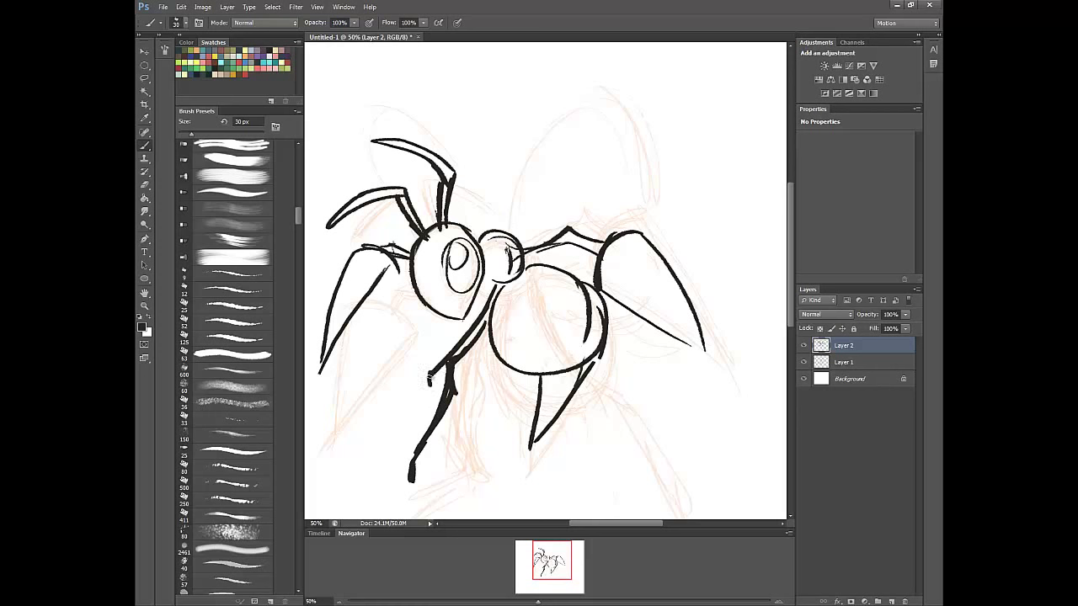
{"action": "mouse_move", "coordinate": [443, 371]}
{"action": "left_mouse_down"}
{"action": "mouse_move", "coordinate": [408, 443]}
{"action": "mouse_move", "coordinate": [396, 501]}
{"action": "mouse_move", "coordinate": [540, 297]}
{"action": "mouse_move", "coordinate": [443, 360]}
{"action": "mouse_move", "coordinate": [543, 321]}
{"action": "mouse_move", "coordinate": [528, 319]}
{"action": "left_mouse_up"}
Ink a long leg across the abdomen, then redraw the front leg angled down-left with a foot
{"action": "left_click_drag", "start_coordinate": [769, 408], "coordinate": [579, 475]}
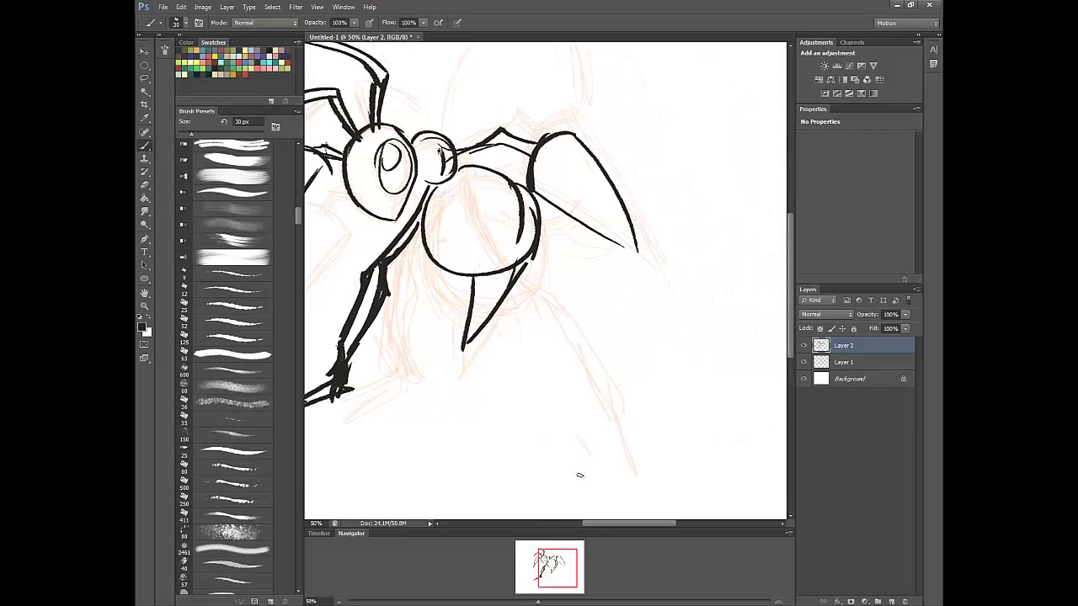
{"action": "mouse_move", "coordinate": [461, 179]}
{"action": "left_mouse_down"}
{"action": "mouse_move", "coordinate": [473, 210]}
{"action": "mouse_move", "coordinate": [531, 254]}
{"action": "left_mouse_up"}
{"action": "mouse_move", "coordinate": [492, 220]}
{"action": "left_mouse_down"}
{"action": "mouse_move", "coordinate": [539, 247]}
{"action": "mouse_move", "coordinate": [597, 325]}
{"action": "left_mouse_up"}
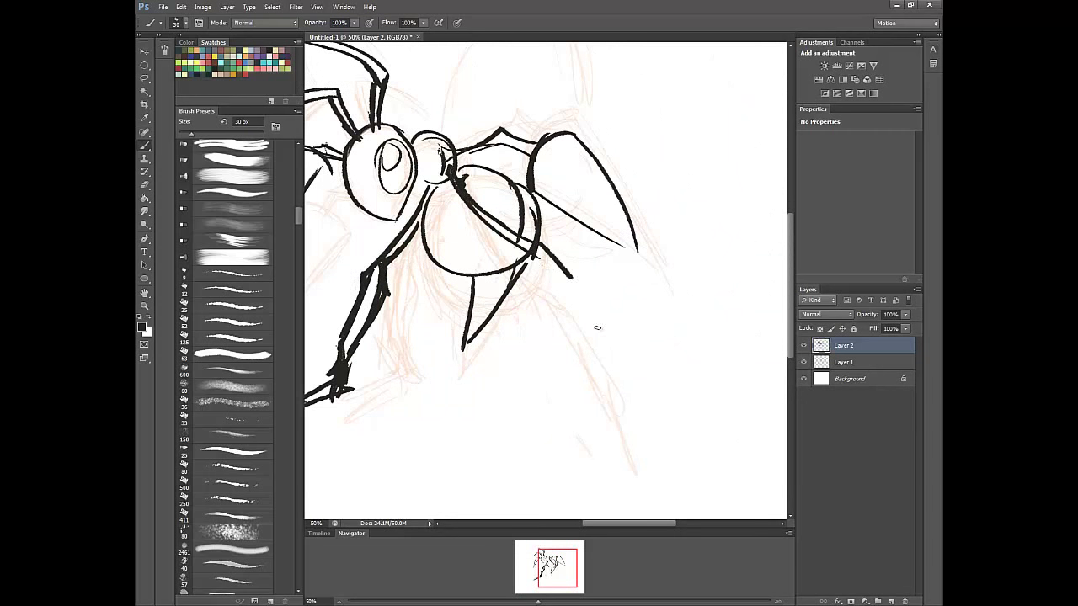
{"action": "mouse_move", "coordinate": [540, 262]}
{"action": "left_mouse_down"}
{"action": "mouse_move", "coordinate": [603, 340]}
{"action": "mouse_move", "coordinate": [613, 372]}
{"action": "left_mouse_up"}
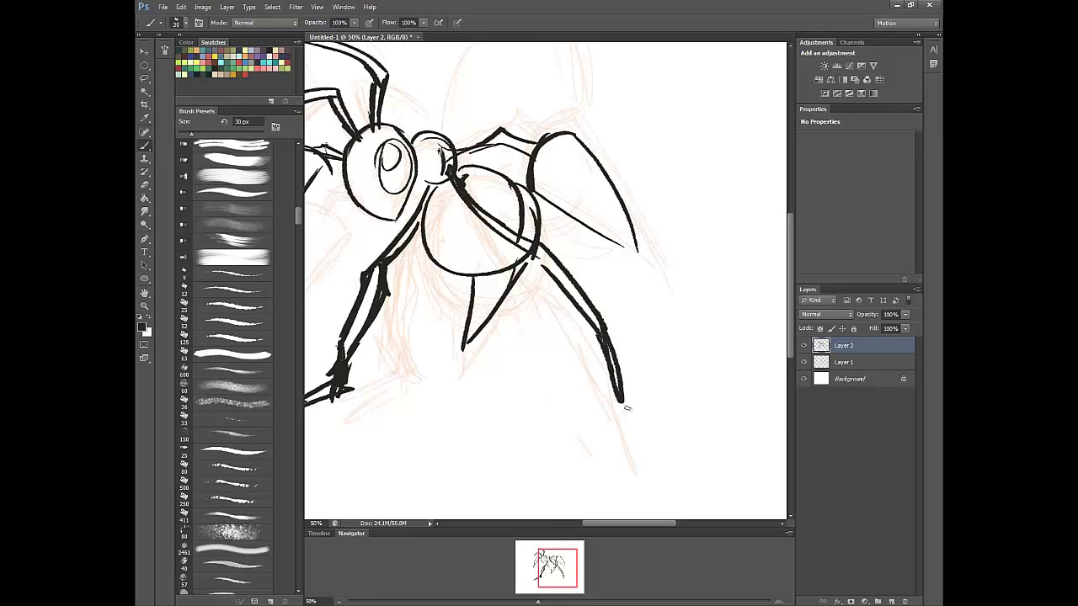
{"action": "left_click_drag", "start_coordinate": [553, 576], "coordinate": [538, 570]}
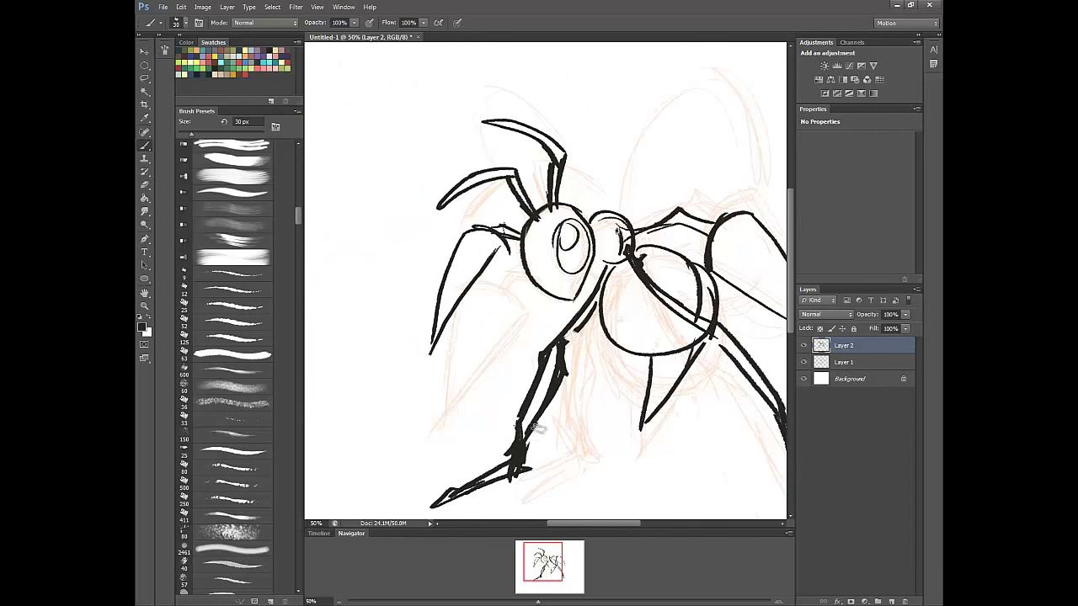
{"action": "mouse_move", "coordinate": [562, 341]}
{"action": "left_mouse_down"}
{"action": "mouse_move", "coordinate": [503, 468]}
{"action": "mouse_move", "coordinate": [434, 504]}
{"action": "left_mouse_up"}
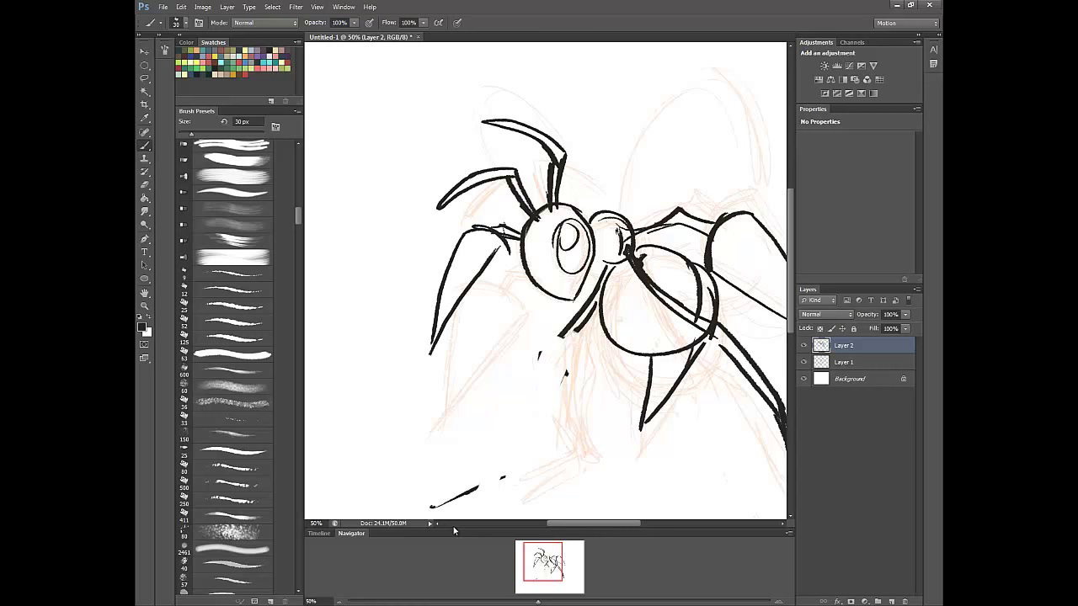
{"action": "mouse_move", "coordinate": [569, 322]}
{"action": "left_mouse_down"}
{"action": "mouse_move", "coordinate": [549, 345]}
{"action": "mouse_move", "coordinate": [536, 416]}
{"action": "mouse_move", "coordinate": [565, 372]}
{"action": "mouse_move", "coordinate": [566, 397]}
{"action": "mouse_move", "coordinate": [532, 441]}
{"action": "mouse_move", "coordinate": [500, 448]}
{"action": "mouse_move", "coordinate": [465, 478]}
{"action": "left_mouse_up"}
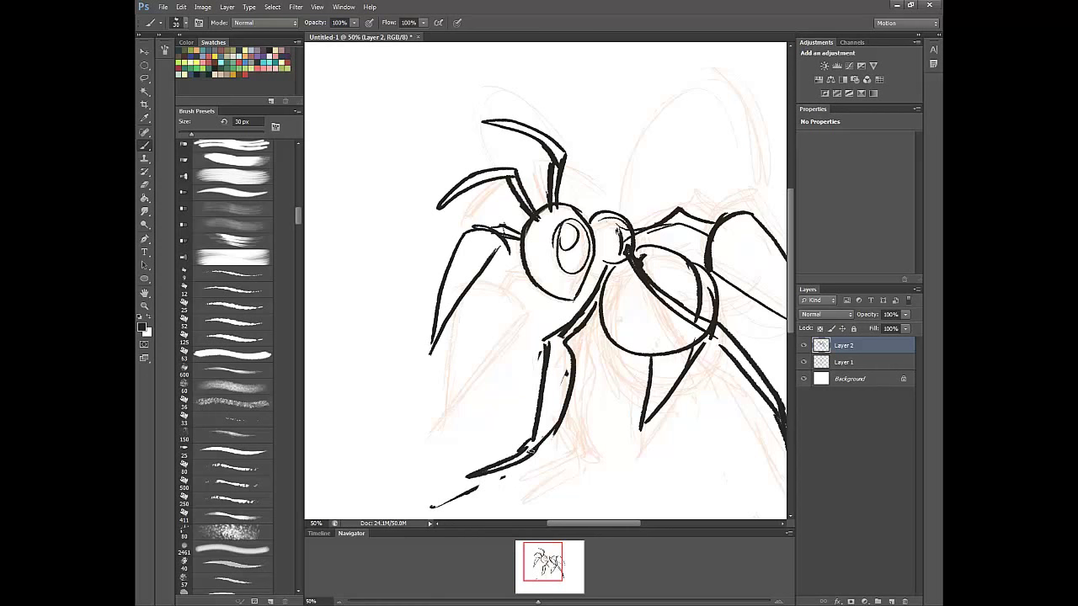
{"action": "left_click_drag", "start_coordinate": [540, 436], "coordinate": [530, 453]}
Outline the large upper wing and add an arched stroke to the right wing
{"action": "left_click_drag", "start_coordinate": [543, 563], "coordinate": [551, 561]}
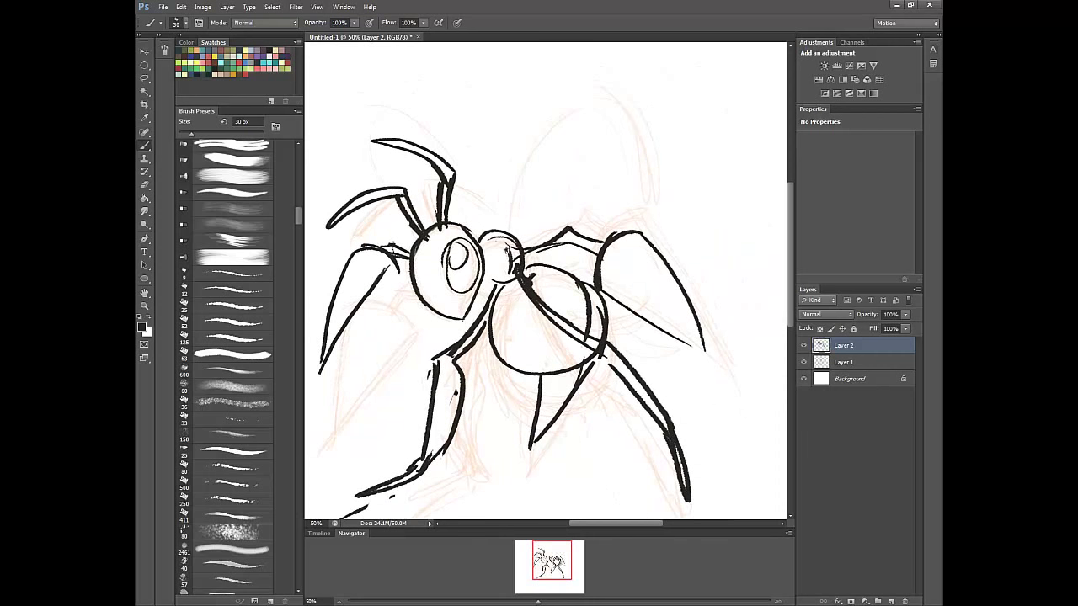
{"action": "mouse_move", "coordinate": [509, 227]}
{"action": "left_mouse_down"}
{"action": "mouse_move", "coordinate": [540, 162]}
{"action": "mouse_move", "coordinate": [605, 108]}
{"action": "left_mouse_up"}
{"action": "mouse_move", "coordinate": [613, 111]}
{"action": "left_mouse_down"}
{"action": "mouse_move", "coordinate": [630, 143]}
{"action": "mouse_move", "coordinate": [601, 226]}
{"action": "left_mouse_up"}
{"action": "mouse_move", "coordinate": [629, 168]}
{"action": "left_mouse_down"}
{"action": "mouse_move", "coordinate": [594, 244]}
{"action": "mouse_move", "coordinate": [567, 266]}
{"action": "left_mouse_up"}
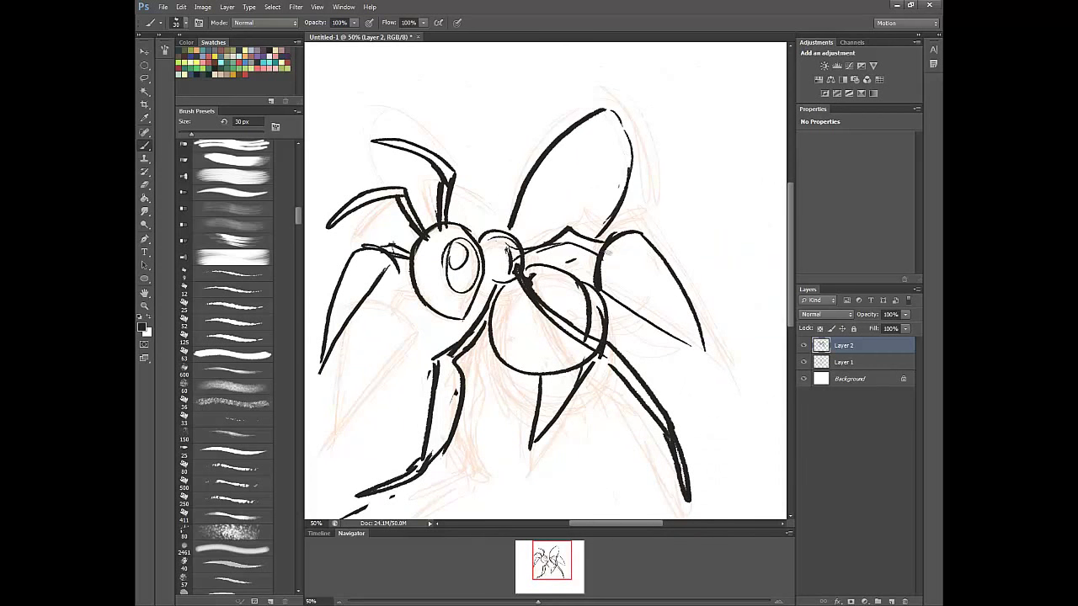
{"action": "left_click_drag", "start_coordinate": [638, 227], "coordinate": [683, 281]}
Ink crossing arcs and hatching over the abdomen plus another top wing outline, undoing a stray leg
{"action": "mouse_move", "coordinate": [496, 341]}
{"action": "left_mouse_down"}
{"action": "mouse_move", "coordinate": [564, 287]}
{"action": "mouse_move", "coordinate": [585, 300]}
{"action": "left_mouse_up"}
{"action": "mouse_move", "coordinate": [491, 325]}
{"action": "left_mouse_down"}
{"action": "mouse_move", "coordinate": [572, 278]}
{"action": "mouse_move", "coordinate": [580, 285]}
{"action": "left_mouse_up"}
{"action": "mouse_move", "coordinate": [502, 361]}
{"action": "left_mouse_down"}
{"action": "mouse_move", "coordinate": [555, 315]}
{"action": "mouse_move", "coordinate": [588, 307]}
{"action": "left_mouse_up"}
{"action": "mouse_move", "coordinate": [509, 364]}
{"action": "left_mouse_down"}
{"action": "mouse_move", "coordinate": [544, 323]}
{"action": "mouse_move", "coordinate": [577, 315]}
{"action": "mouse_move", "coordinate": [601, 333]}
{"action": "mouse_move", "coordinate": [585, 320]}
{"action": "left_mouse_up"}
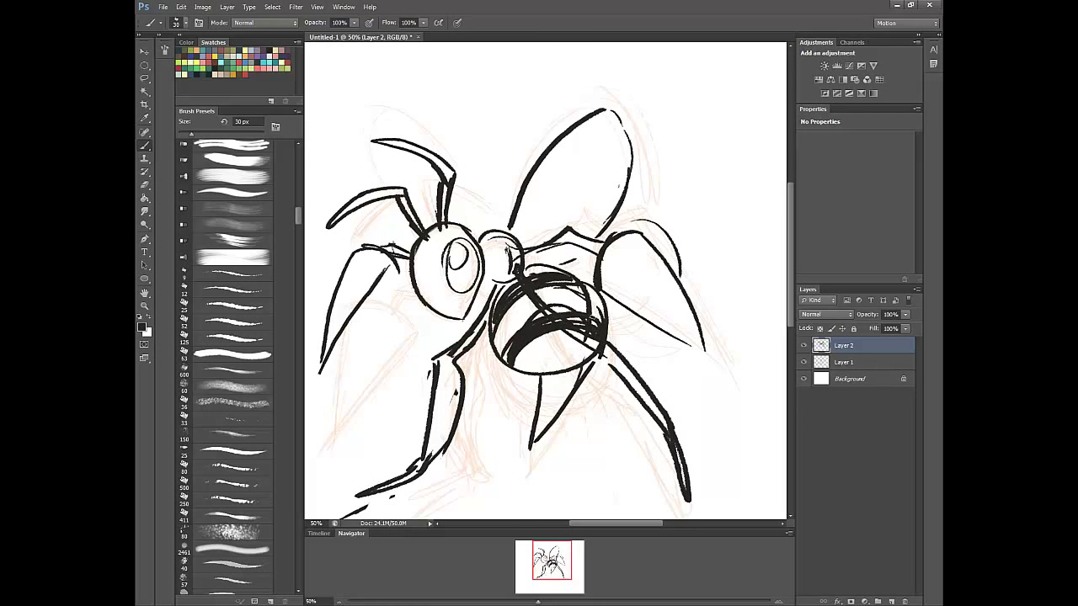
{"action": "mouse_move", "coordinate": [434, 149]}
{"action": "left_mouse_down"}
{"action": "mouse_move", "coordinate": [509, 104]}
{"action": "mouse_move", "coordinate": [528, 137]}
{"action": "left_mouse_up"}
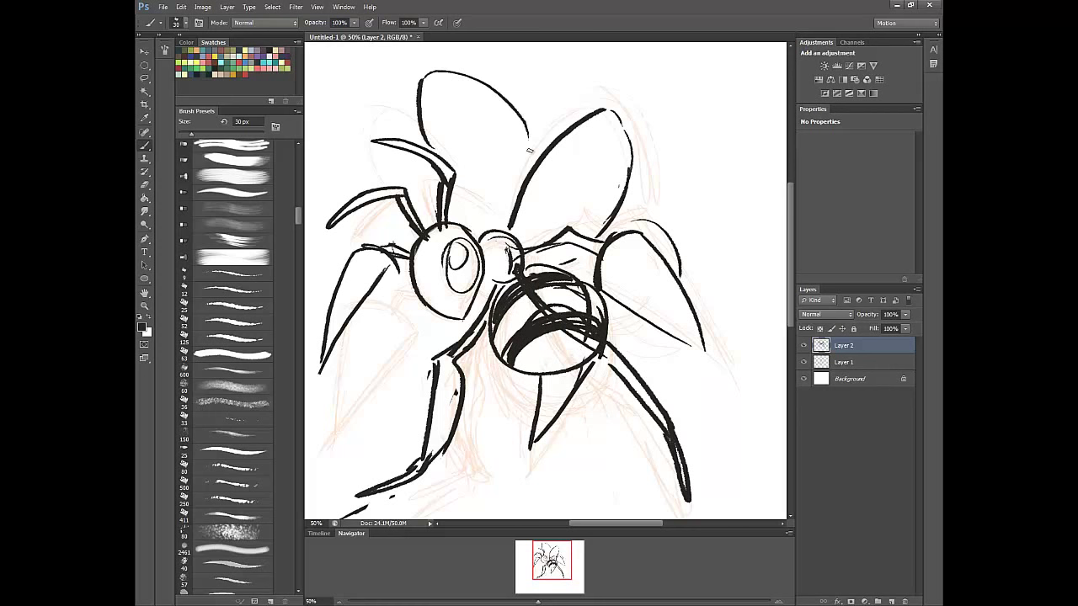
{"action": "mouse_move", "coordinate": [484, 335]}
{"action": "left_mouse_down"}
{"action": "mouse_move", "coordinate": [499, 418]}
{"action": "mouse_move", "coordinate": [477, 515]}
{"action": "left_mouse_up"}
{"action": "key", "text": "ctrl+z"}
Draw a wavy ground line below the insect, extending it to the left
{"action": "left_click_drag", "start_coordinate": [556, 583], "coordinate": [553, 592]}
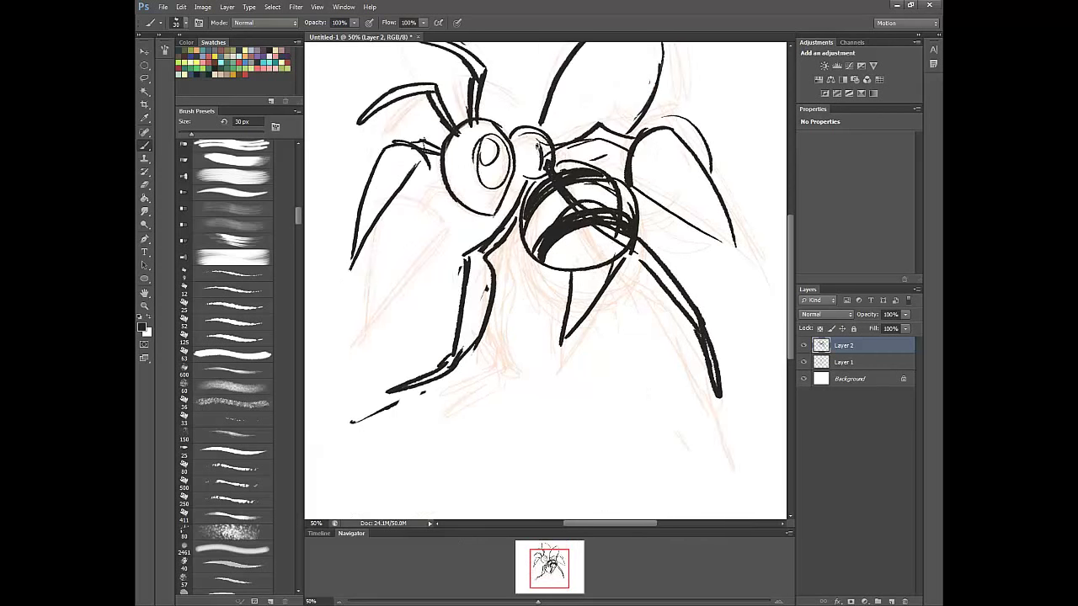
{"action": "left_click_drag", "start_coordinate": [593, 368], "coordinate": [406, 392]}
{"action": "mouse_move", "coordinate": [574, 380]}
{"action": "left_mouse_down"}
{"action": "mouse_move", "coordinate": [666, 389]}
{"action": "mouse_move", "coordinate": [759, 426]}
{"action": "left_mouse_up"}
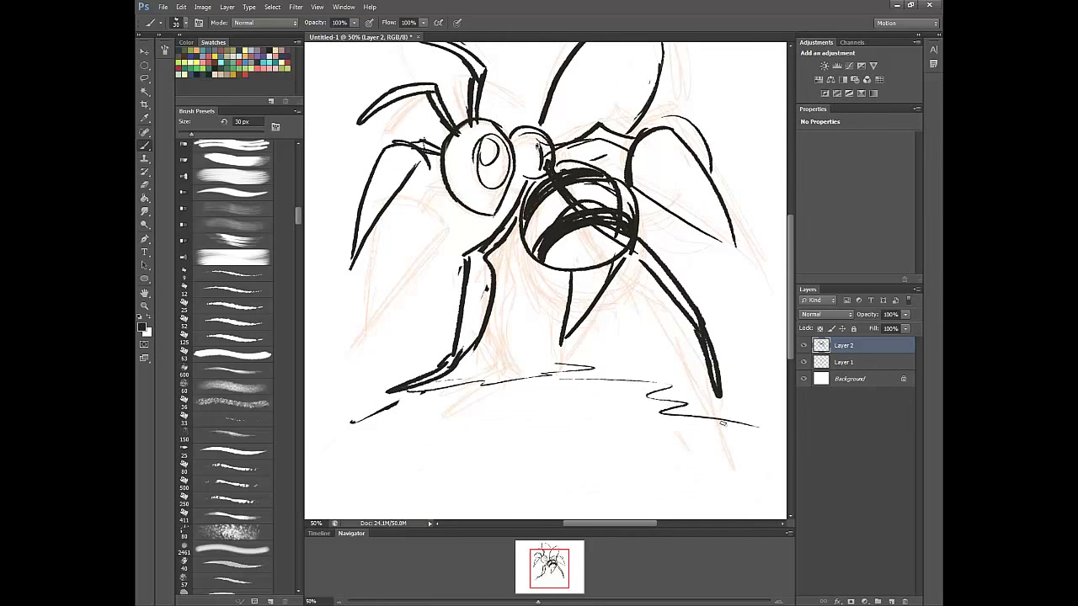
{"action": "left_click_drag", "start_coordinate": [674, 399], "coordinate": [749, 408]}
{"action": "left_click_drag", "start_coordinate": [540, 366], "coordinate": [427, 388]}
Thicken the right front leg's tip and extend it downward
{"action": "left_click_drag", "start_coordinate": [705, 371], "coordinate": [721, 419]}
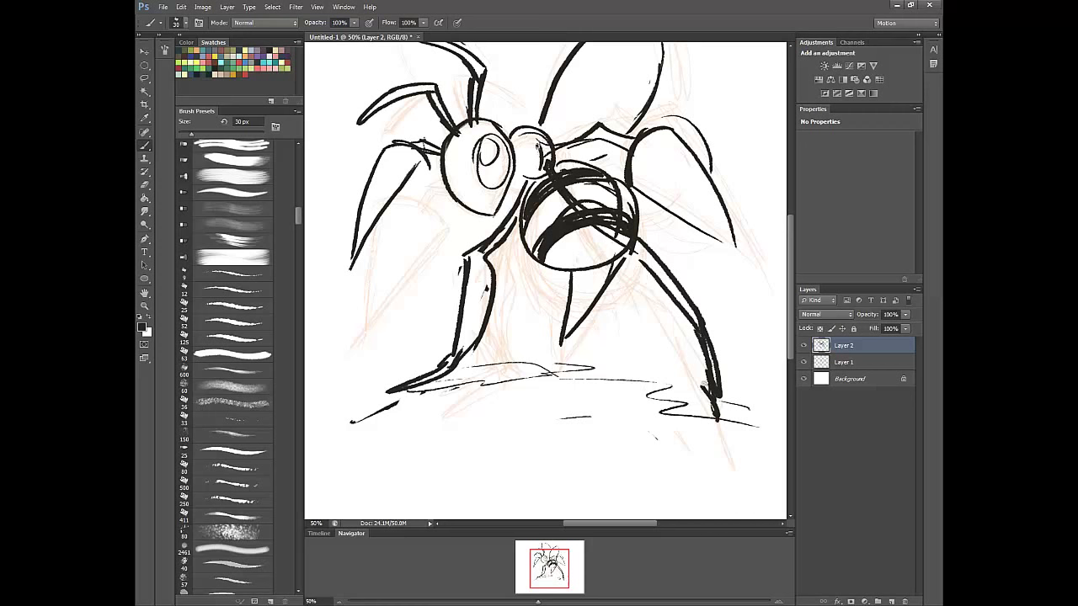
{"action": "left_click_drag", "start_coordinate": [704, 367], "coordinate": [729, 433]}
{"action": "left_click_drag", "start_coordinate": [558, 567], "coordinate": [559, 562]}
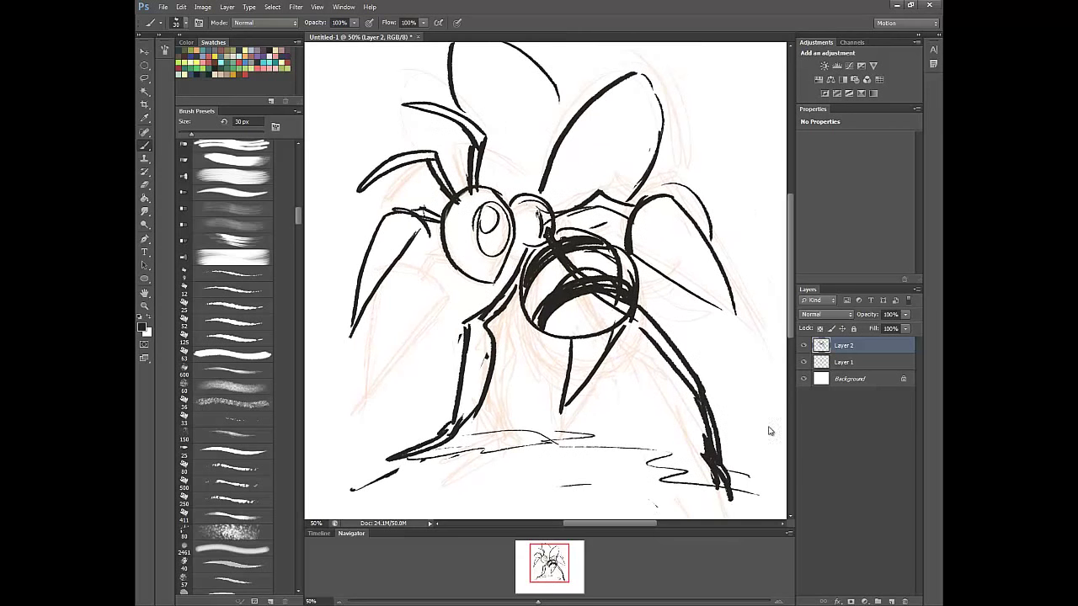
Fade the line art layer, hide the orange sketch layer and add a new empty layer
{"action": "left_click", "coordinate": [905, 314]}
{"action": "left_click_drag", "start_coordinate": [907, 326], "coordinate": [867, 328]}
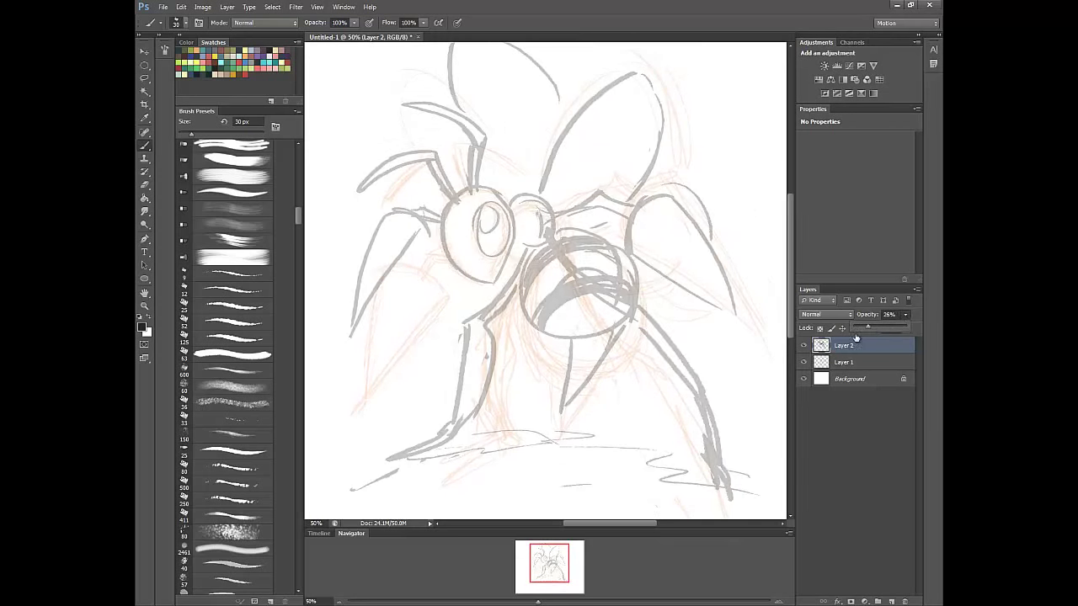
{"action": "left_click", "coordinate": [805, 362]}
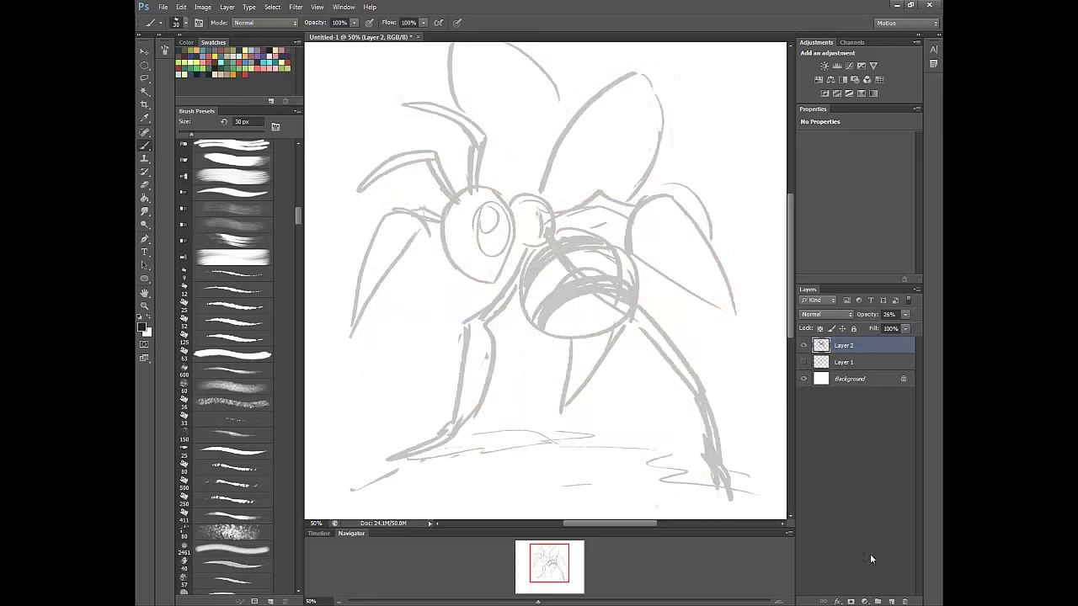
{"action": "left_click", "coordinate": [891, 601]}
{"action": "left_click", "coordinate": [803, 363]}
{"action": "left_click", "coordinate": [905, 315]}
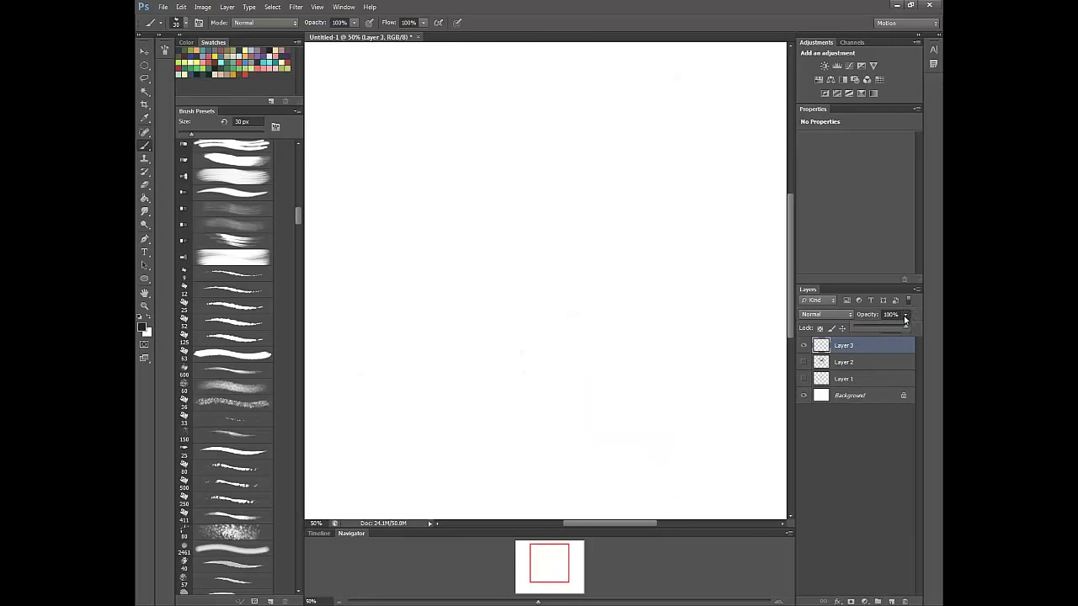
{"action": "left_click", "coordinate": [804, 362]}
Lower the line art opacity to 6%, make Layer 3 active and pick yellow from Swatches
{"action": "left_click", "coordinate": [874, 363]}
{"action": "left_click", "coordinate": [906, 314]}
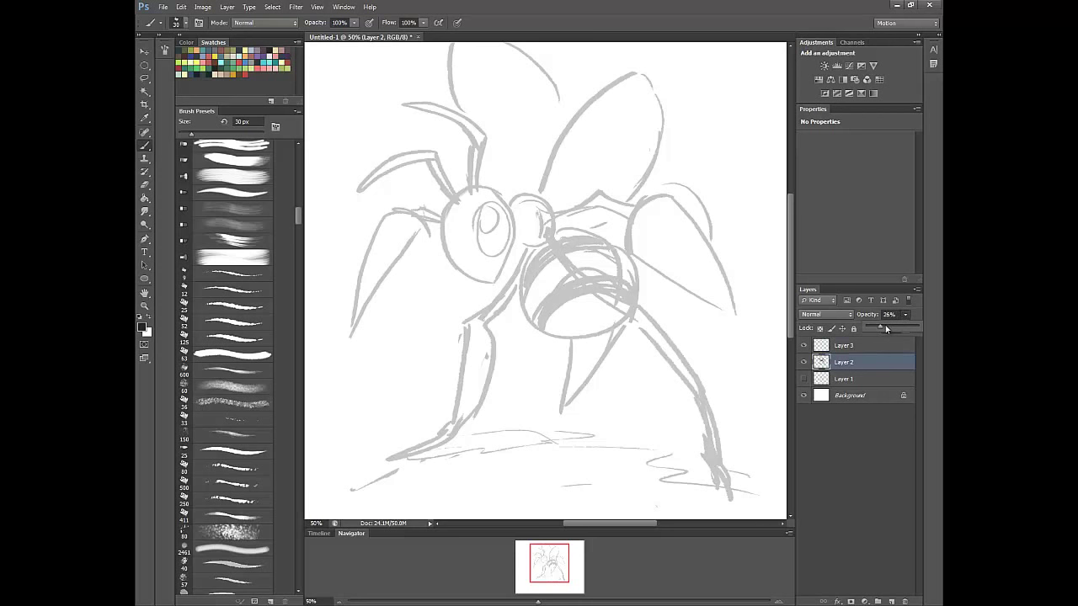
{"action": "left_click_drag", "start_coordinate": [916, 328], "coordinate": [869, 327]}
{"action": "left_click", "coordinate": [871, 350]}
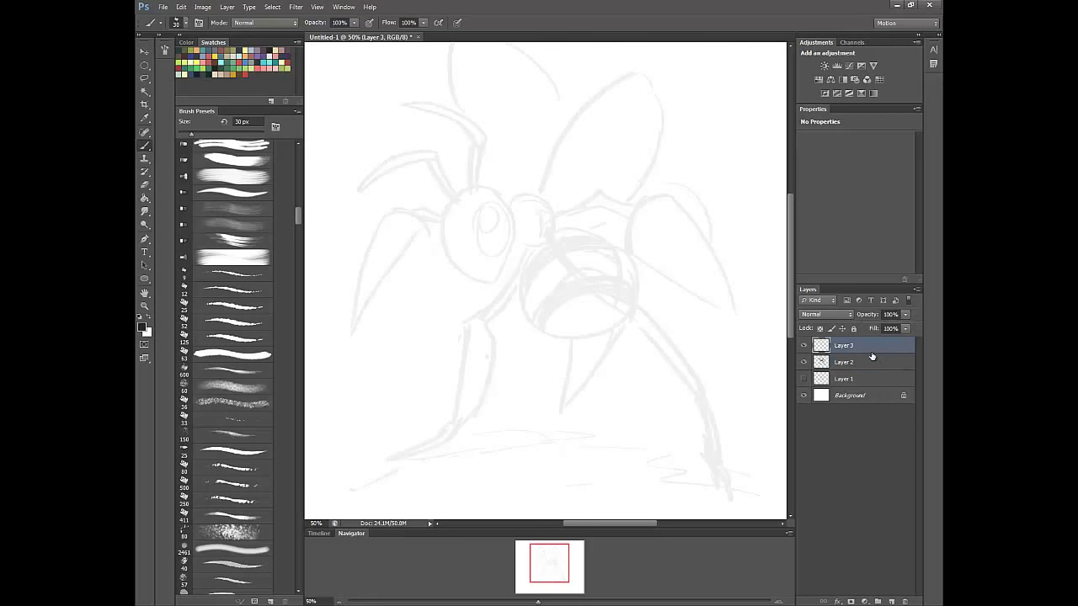
{"action": "left_click", "coordinate": [221, 57]}
Brush a yellow ring around the head on Layer 3, enlarge the brush to 70 px and fill it solid
{"action": "mouse_move", "coordinate": [500, 203]}
{"action": "left_mouse_down"}
{"action": "mouse_move", "coordinate": [463, 190]}
{"action": "mouse_move", "coordinate": [438, 220]}
{"action": "mouse_move", "coordinate": [448, 245]}
{"action": "mouse_move", "coordinate": [442, 212]}
{"action": "mouse_move", "coordinate": [460, 205]}
{"action": "mouse_move", "coordinate": [454, 220]}
{"action": "left_mouse_up"}
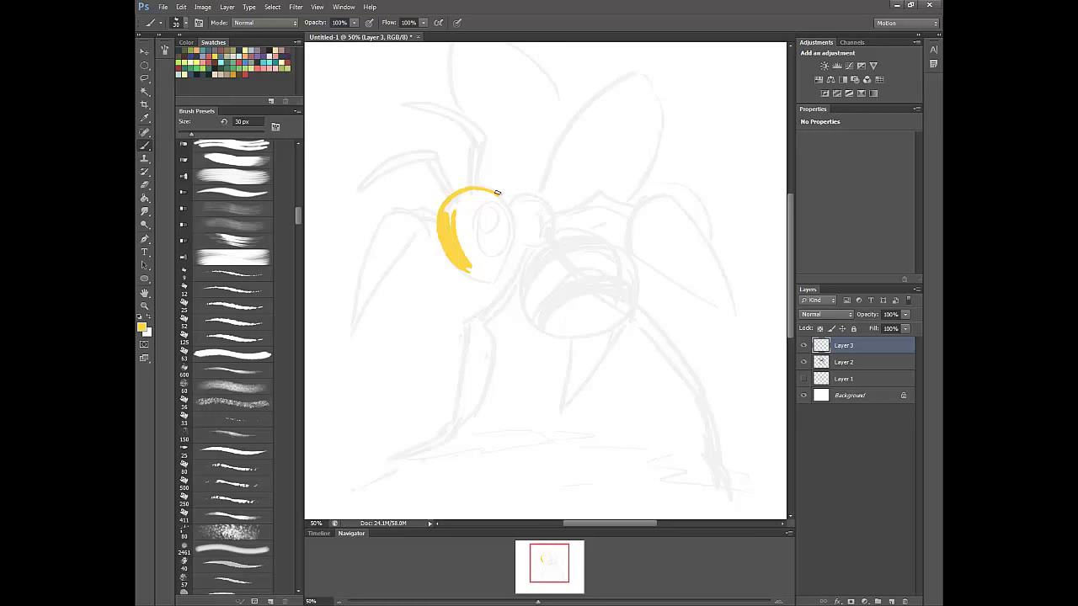
{"action": "mouse_move", "coordinate": [492, 192]}
{"action": "left_mouse_down"}
{"action": "mouse_move", "coordinate": [510, 233]}
{"action": "mouse_move", "coordinate": [495, 278]}
{"action": "mouse_move", "coordinate": [500, 256]}
{"action": "left_mouse_up"}
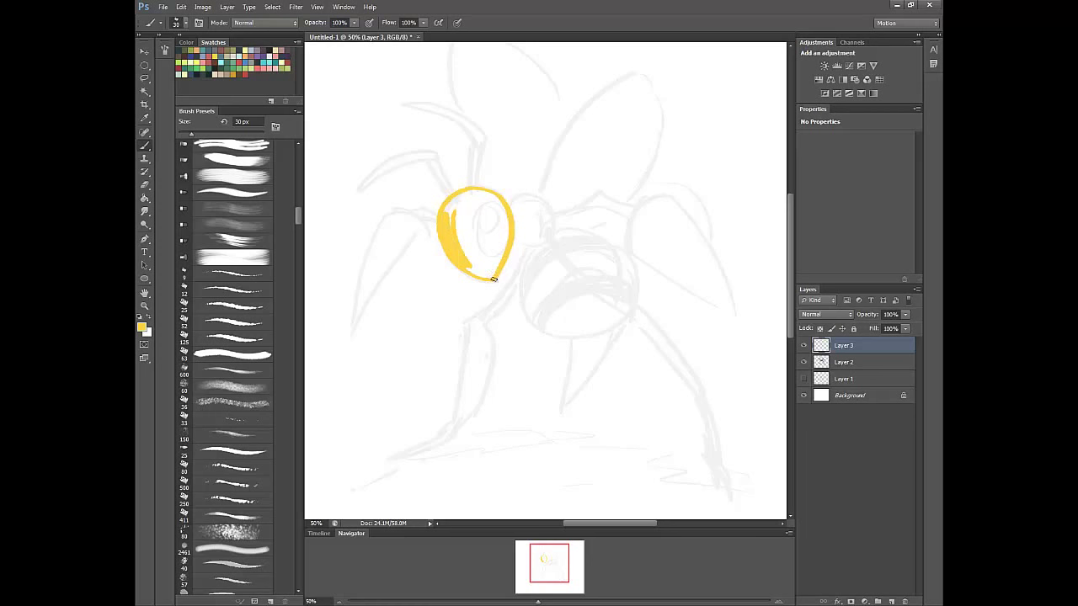
{"action": "mouse_move", "coordinate": [474, 193]}
{"action": "left_mouse_down"}
{"action": "mouse_move", "coordinate": [459, 217]}
{"action": "mouse_move", "coordinate": [455, 196]}
{"action": "mouse_move", "coordinate": [449, 204]}
{"action": "mouse_move", "coordinate": [468, 212]}
{"action": "mouse_move", "coordinate": [473, 251]}
{"action": "mouse_move", "coordinate": [458, 242]}
{"action": "left_mouse_up"}
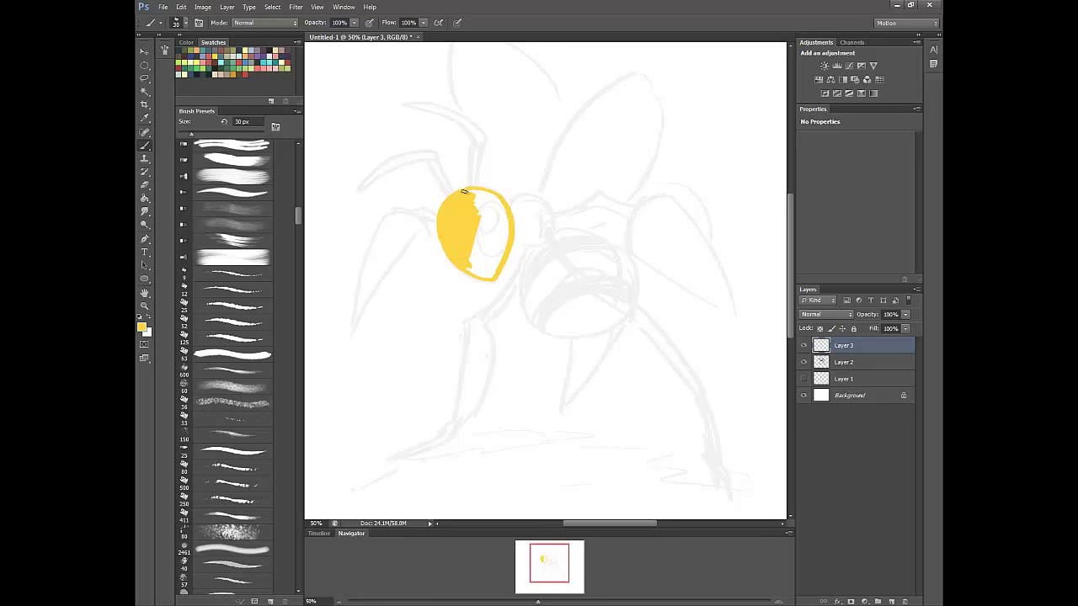
{"action": "right_click", "coordinate": [474, 186]}
{"action": "key", "text": "Escape"}
{"action": "key", "text": "bracketright"}
{"action": "key", "text": "bracketright"}
{"action": "key", "text": "bracketright"}
{"action": "key", "text": "bracketright"}
{"action": "mouse_move", "coordinate": [479, 244]}
{"action": "left_mouse_down"}
{"action": "mouse_move", "coordinate": [503, 241]}
{"action": "mouse_move", "coordinate": [474, 187]}
{"action": "mouse_move", "coordinate": [494, 270]}
{"action": "mouse_move", "coordinate": [481, 260]}
{"action": "mouse_move", "coordinate": [493, 269]}
{"action": "left_mouse_up"}
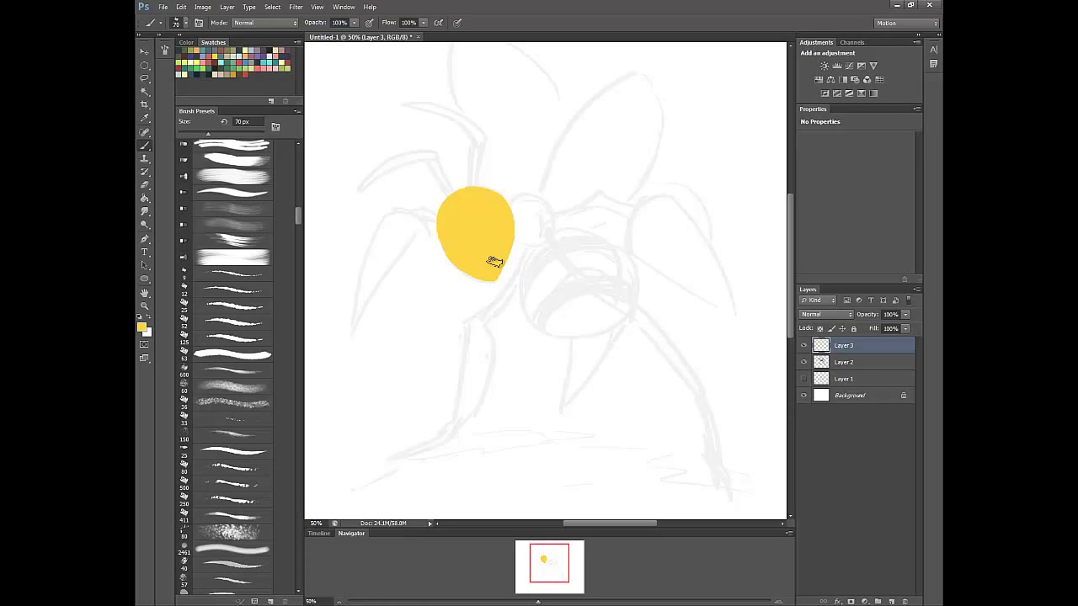
Pick red and paint the large oval eye on the head's right, shaping the pointed tip in yellow
{"action": "left_click", "coordinate": [151, 320]}
{"action": "left_click", "coordinate": [142, 326]}
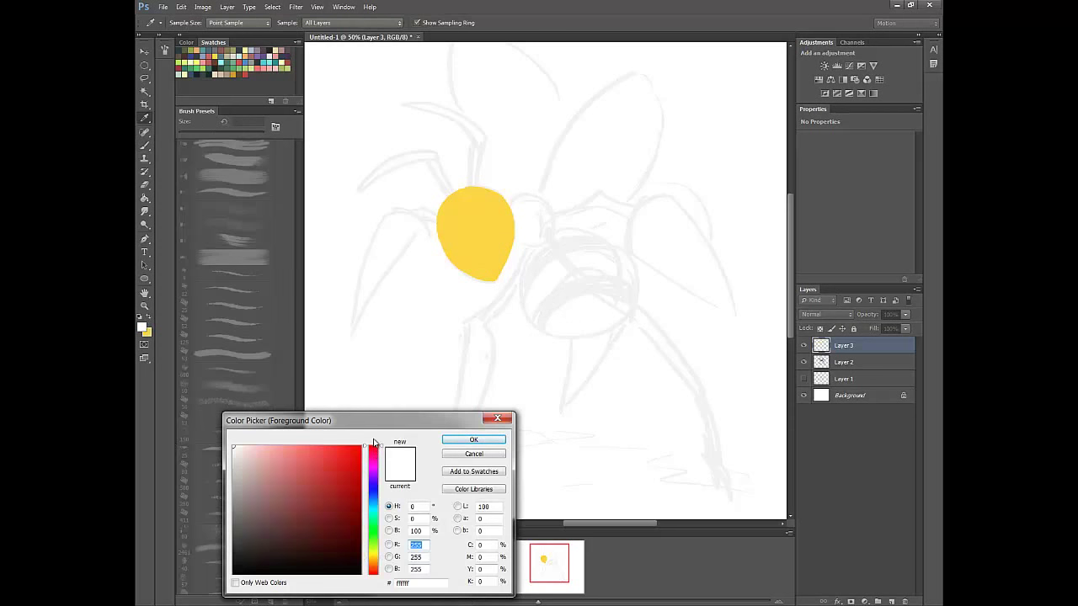
{"action": "left_click_drag", "start_coordinate": [319, 481], "coordinate": [329, 471]}
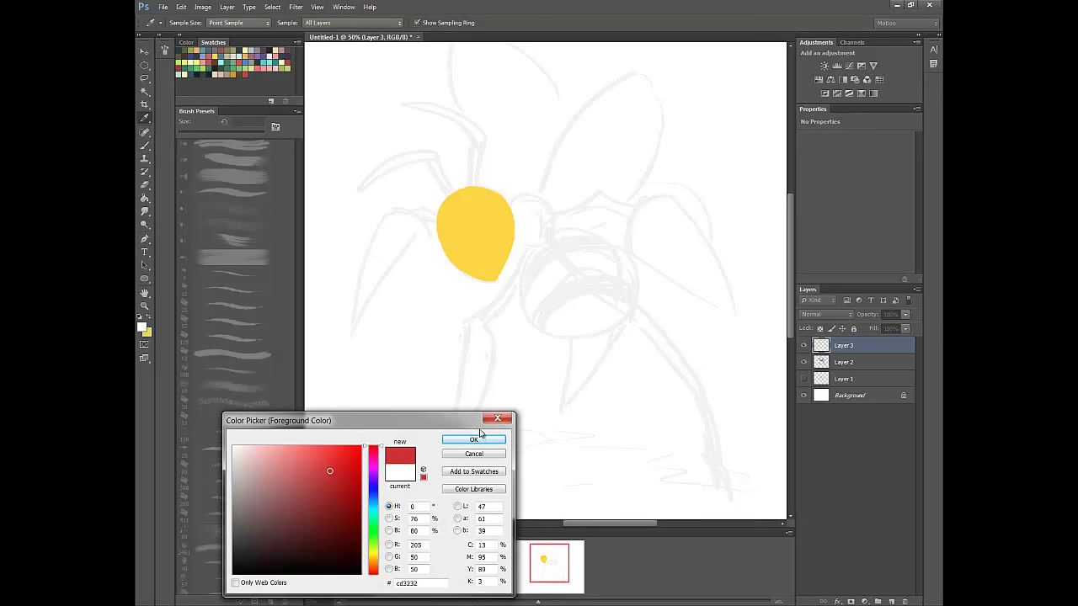
{"action": "left_click", "coordinate": [477, 437]}
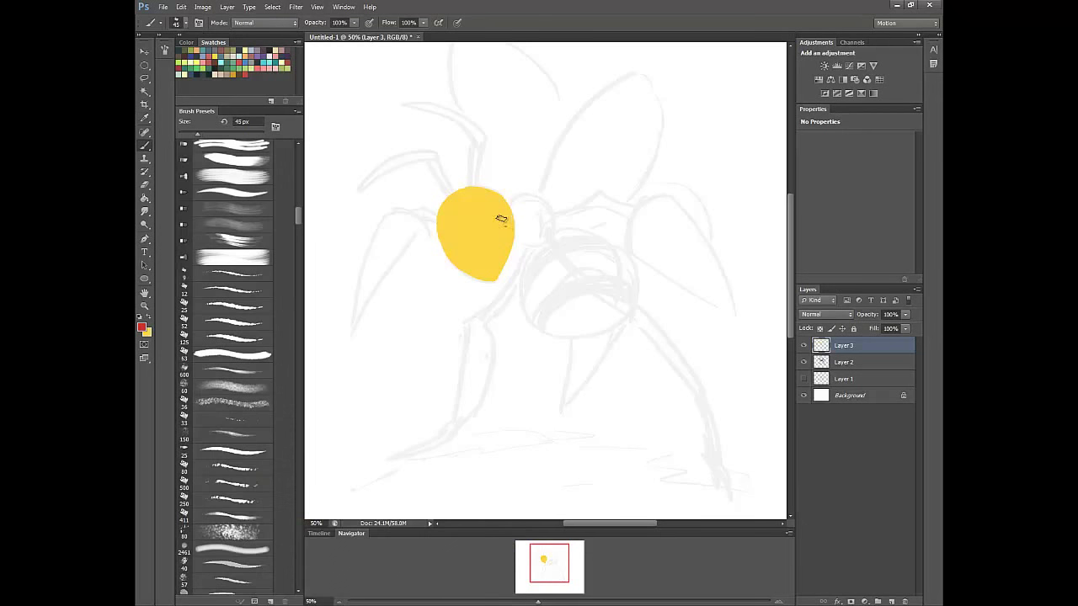
{"action": "mouse_move", "coordinate": [501, 219]}
{"action": "left_mouse_down"}
{"action": "mouse_move", "coordinate": [487, 249]}
{"action": "mouse_move", "coordinate": [498, 221]}
{"action": "left_mouse_up"}
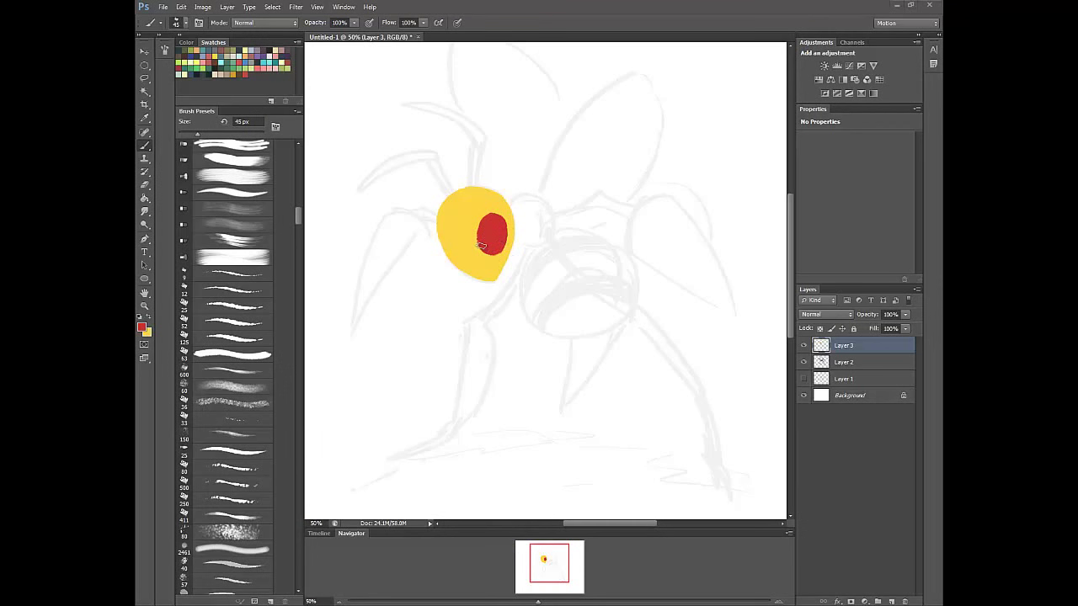
{"action": "mouse_move", "coordinate": [487, 249]}
{"action": "left_mouse_down"}
{"action": "mouse_move", "coordinate": [502, 257]}
{"action": "mouse_move", "coordinate": [498, 216]}
{"action": "mouse_move", "coordinate": [482, 221]}
{"action": "mouse_move", "coordinate": [498, 245]}
{"action": "left_mouse_up"}
{"action": "key", "text": "x"}
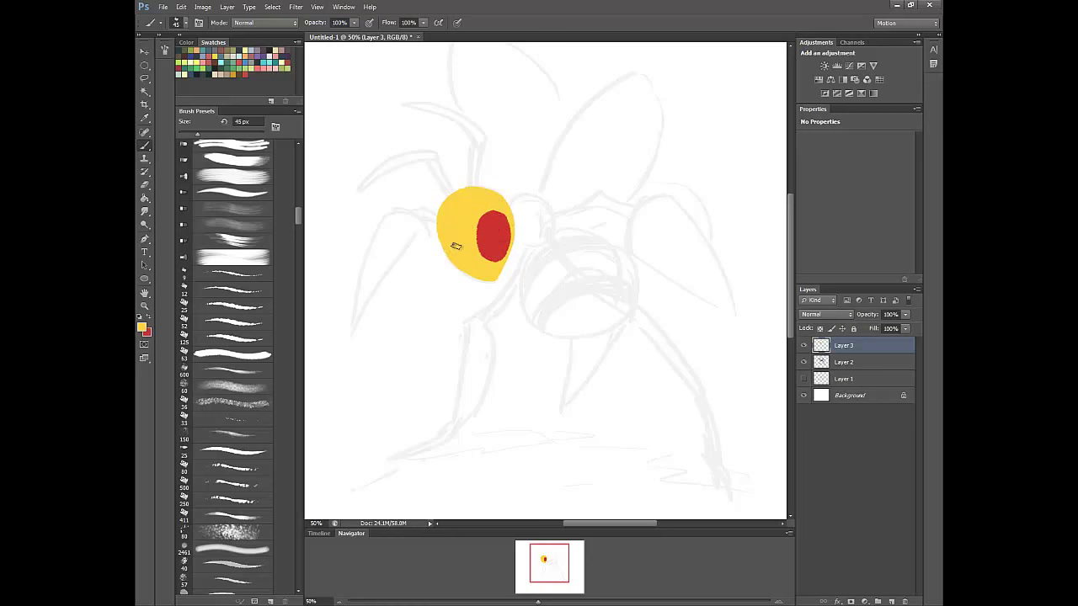
{"action": "mouse_move", "coordinate": [447, 255]}
{"action": "left_mouse_down"}
{"action": "mouse_move", "coordinate": [504, 286]}
{"action": "mouse_move", "coordinate": [500, 272]}
{"action": "mouse_move", "coordinate": [494, 279]}
{"action": "mouse_move", "coordinate": [505, 268]}
{"action": "left_mouse_up"}
{"action": "key", "text": "x"}
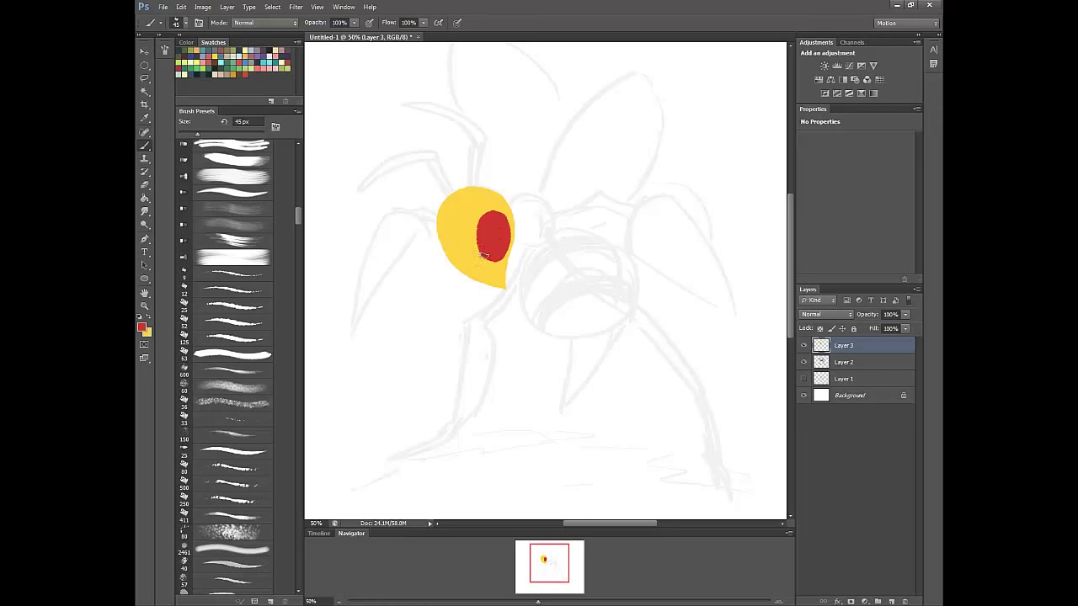
{"action": "mouse_move", "coordinate": [485, 255]}
{"action": "left_mouse_down"}
{"action": "mouse_move", "coordinate": [511, 254]}
{"action": "mouse_move", "coordinate": [509, 215]}
{"action": "mouse_move", "coordinate": [486, 207]}
{"action": "mouse_move", "coordinate": [510, 234]}
{"action": "mouse_move", "coordinate": [499, 242]}
{"action": "mouse_move", "coordinate": [498, 221]}
{"action": "left_mouse_up"}
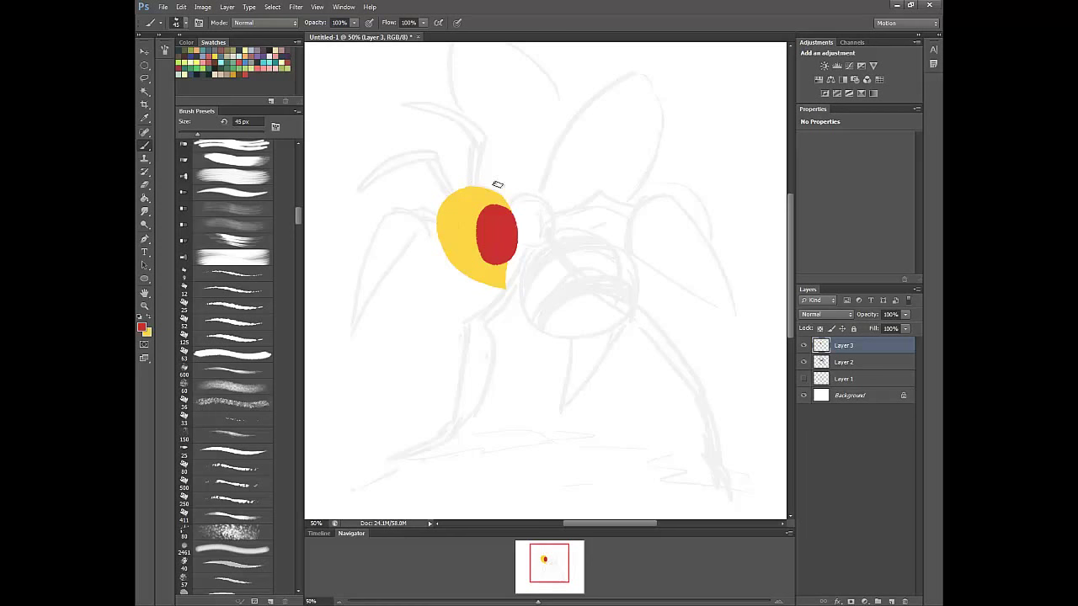
Paint the red crescent eye along the head's lower left, trimming its edges with yellow
{"action": "mouse_move", "coordinate": [434, 223]}
{"action": "left_mouse_down"}
{"action": "mouse_move", "coordinate": [433, 258]}
{"action": "mouse_move", "coordinate": [464, 278]}
{"action": "mouse_move", "coordinate": [434, 226]}
{"action": "mouse_move", "coordinate": [447, 268]}
{"action": "mouse_move", "coordinate": [434, 254]}
{"action": "mouse_move", "coordinate": [458, 271]}
{"action": "left_mouse_up"}
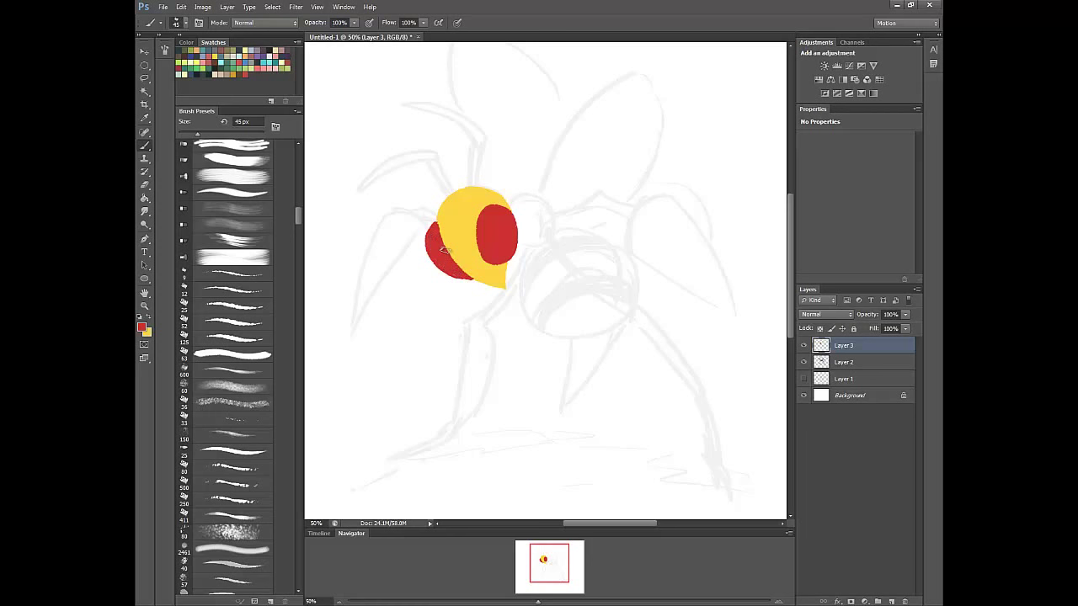
{"action": "left_click_drag", "start_coordinate": [451, 276], "coordinate": [439, 264]}
{"action": "mouse_move", "coordinate": [520, 272]}
{"action": "left_mouse_down"}
{"action": "mouse_move", "coordinate": [498, 291]}
{"action": "mouse_move", "coordinate": [474, 277]}
{"action": "left_mouse_up"}
{"action": "key", "text": "x"}
{"action": "mouse_move", "coordinate": [497, 281]}
{"action": "left_mouse_down"}
{"action": "mouse_move", "coordinate": [468, 275]}
{"action": "mouse_move", "coordinate": [438, 237]}
{"action": "mouse_move", "coordinate": [450, 201]}
{"action": "left_mouse_up"}
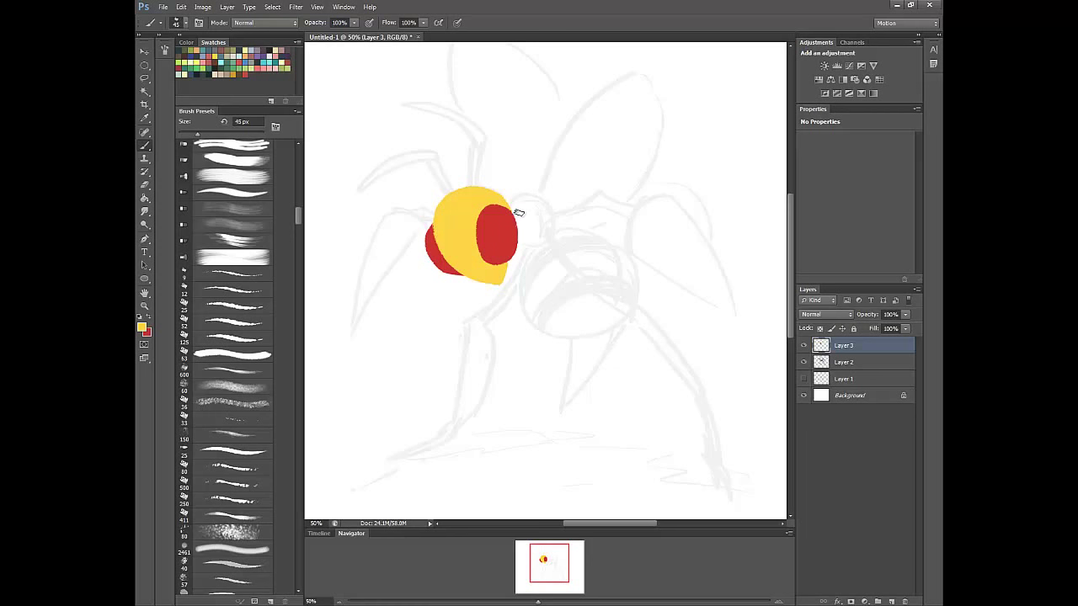
{"action": "key", "text": "x"}
{"action": "mouse_move", "coordinate": [493, 267]}
{"action": "left_mouse_down"}
{"action": "mouse_move", "coordinate": [514, 246]}
{"action": "mouse_move", "coordinate": [504, 262]}
{"action": "left_mouse_up"}
Add a light pink highlight and a white shine to the red eye
{"action": "key", "text": "x"}
{"action": "left_click", "coordinate": [143, 327]}
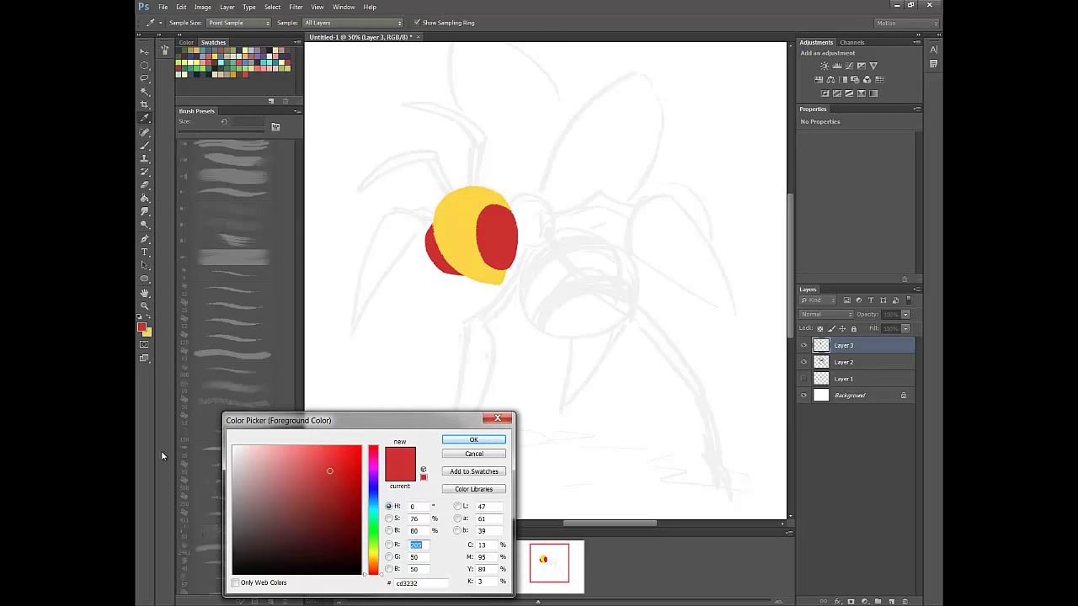
{"action": "left_click", "coordinate": [272, 453]}
{"action": "left_click", "coordinate": [473, 439]}
{"action": "key", "text": "b"}
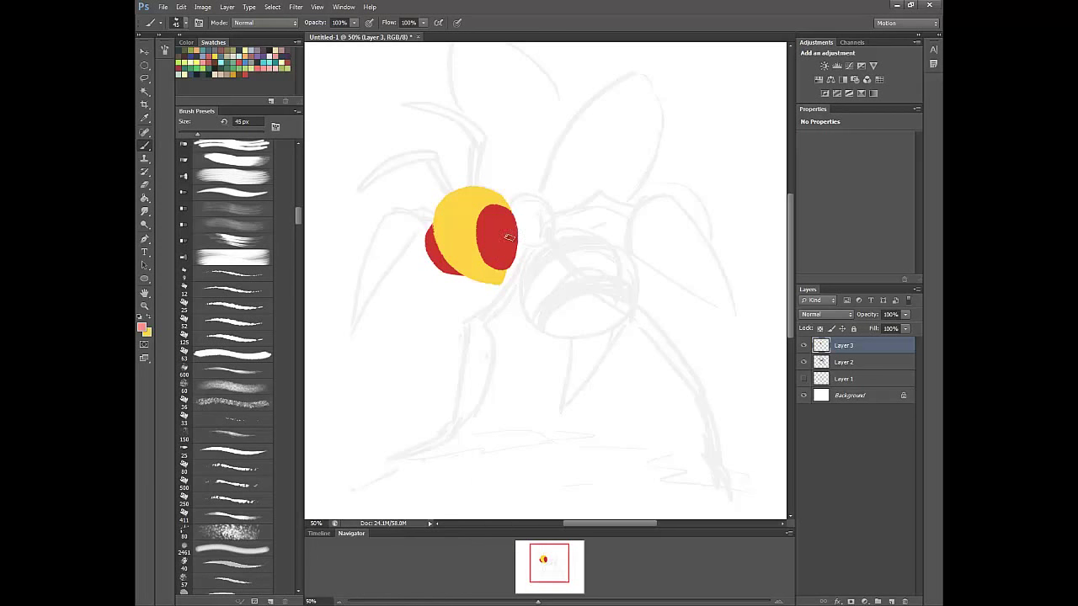
{"action": "mouse_move", "coordinate": [511, 227]}
{"action": "left_mouse_down"}
{"action": "mouse_move", "coordinate": [498, 263]}
{"action": "mouse_move", "coordinate": [509, 230]}
{"action": "mouse_move", "coordinate": [503, 250]}
{"action": "left_mouse_up"}
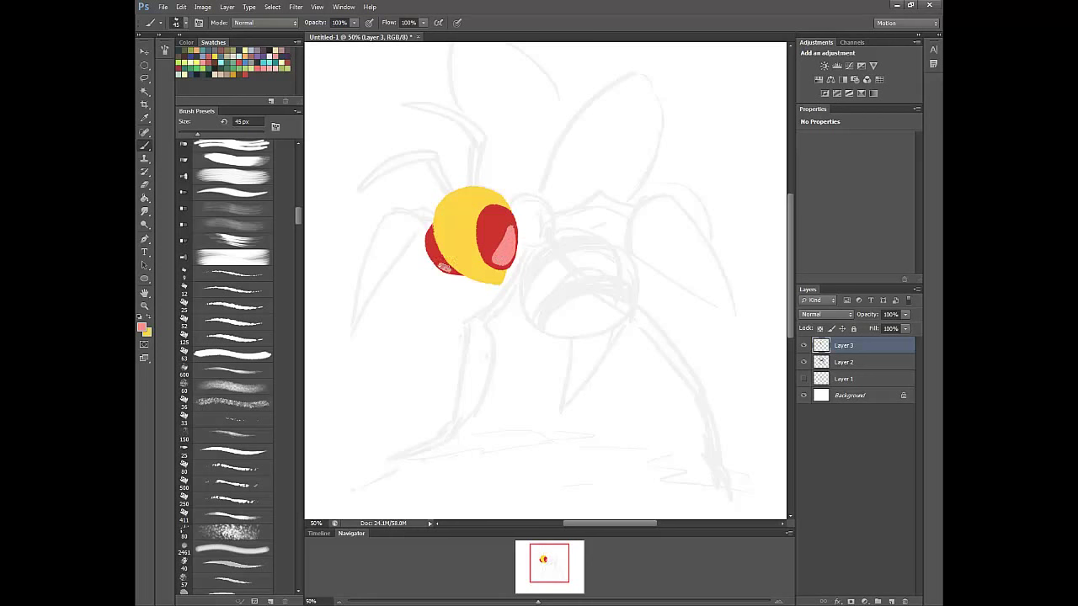
{"action": "left_click", "coordinate": [145, 330]}
{"action": "left_click", "coordinate": [239, 446]}
{"action": "left_click", "coordinate": [474, 436]}
{"action": "left_click_drag", "start_coordinate": [482, 228], "coordinate": [490, 220]}
Choose a greyish dark blue and paint an antenna tip above the head
{"action": "left_click", "coordinate": [148, 319]}
{"action": "left_click", "coordinate": [144, 328]}
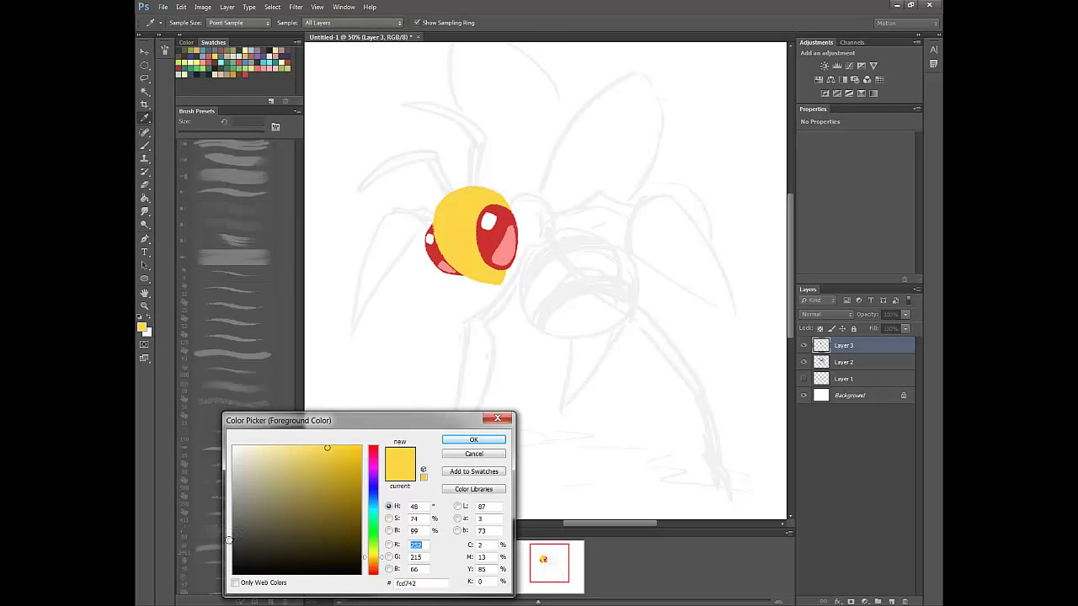
{"action": "mouse_move", "coordinate": [375, 505]}
{"action": "left_mouse_down"}
{"action": "mouse_move", "coordinate": [376, 485]}
{"action": "mouse_move", "coordinate": [376, 495]}
{"action": "left_mouse_up"}
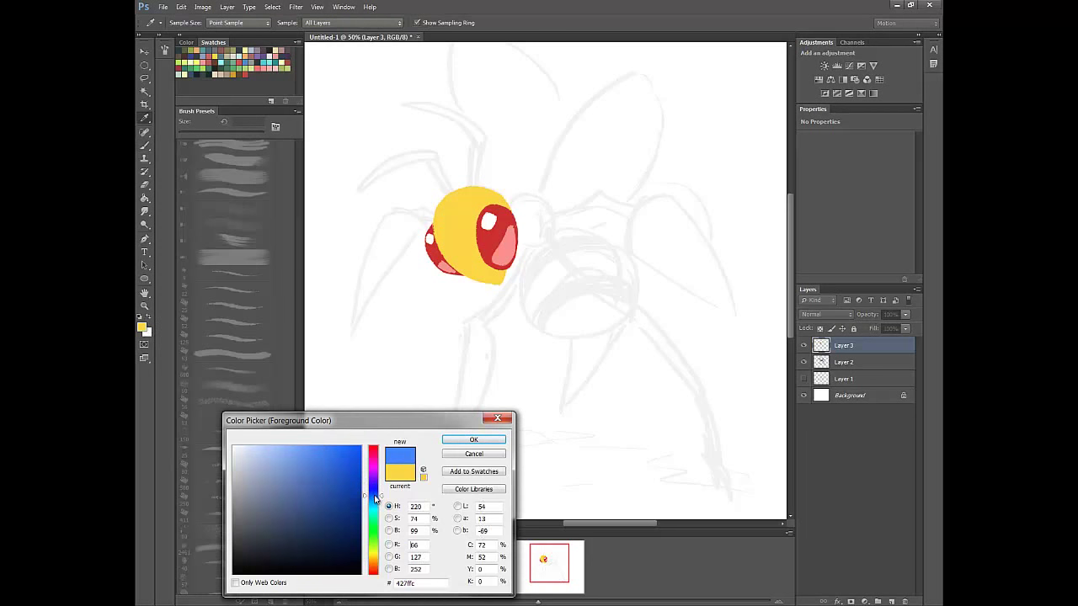
{"action": "left_click_drag", "start_coordinate": [291, 500], "coordinate": [296, 504]}
{"action": "left_click", "coordinate": [472, 439]}
{"action": "key", "text": "b"}
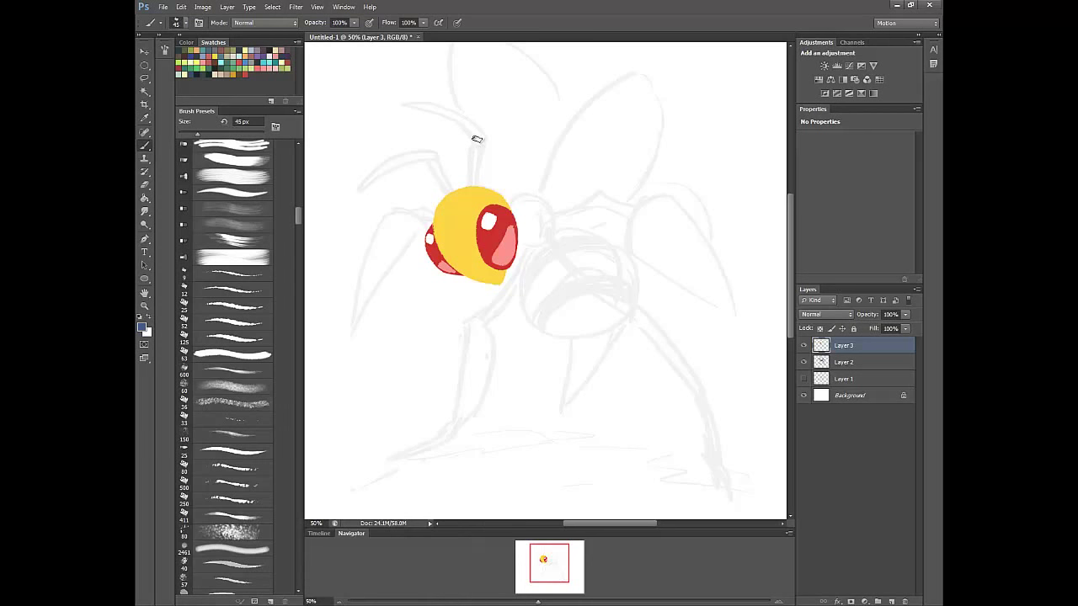
{"action": "mouse_move", "coordinate": [463, 128]}
{"action": "left_mouse_down"}
{"action": "mouse_move", "coordinate": [428, 115]}
{"action": "mouse_move", "coordinate": [480, 137]}
{"action": "mouse_move", "coordinate": [426, 111]}
{"action": "left_mouse_up"}
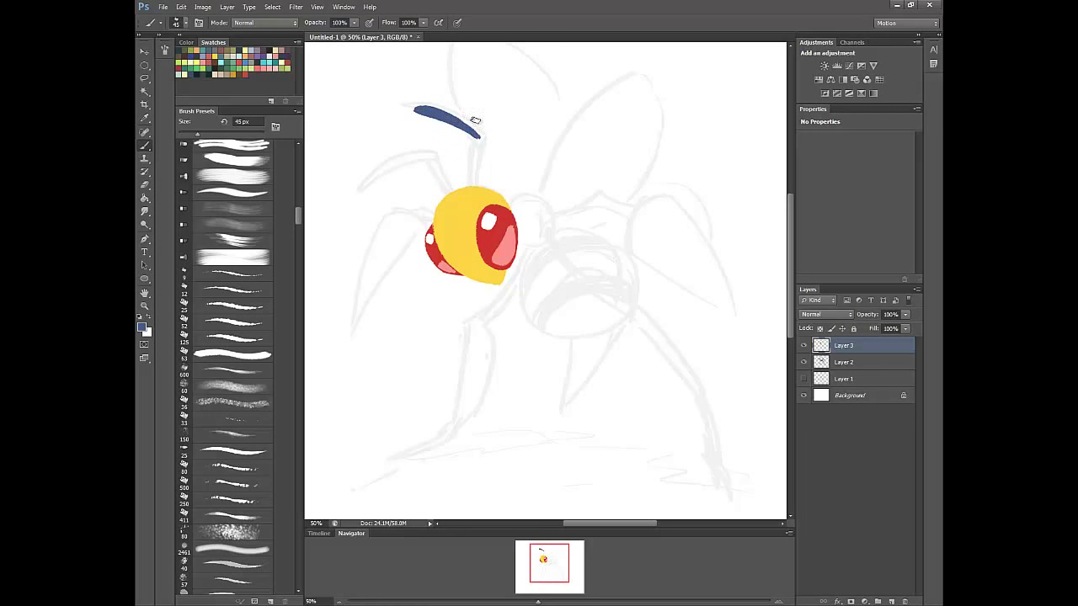
Connect and thicken both dark blue antennae, then lock Layer 3's transparent pixels
{"action": "left_click_drag", "start_coordinate": [477, 141], "coordinate": [468, 187]}
{"action": "mouse_move", "coordinate": [475, 138]}
{"action": "left_mouse_down"}
{"action": "mouse_move", "coordinate": [474, 190]}
{"action": "mouse_move", "coordinate": [480, 137]}
{"action": "left_mouse_up"}
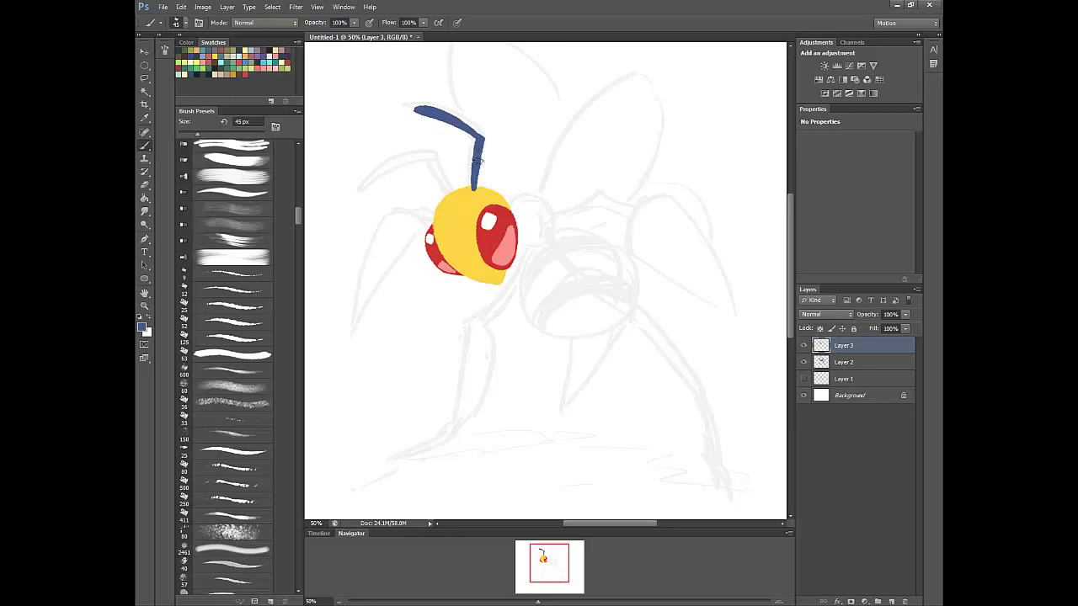
{"action": "mouse_move", "coordinate": [452, 194]}
{"action": "left_mouse_down"}
{"action": "mouse_move", "coordinate": [427, 155]}
{"action": "mouse_move", "coordinate": [363, 180]}
{"action": "mouse_move", "coordinate": [426, 156]}
{"action": "mouse_move", "coordinate": [412, 157]}
{"action": "left_mouse_up"}
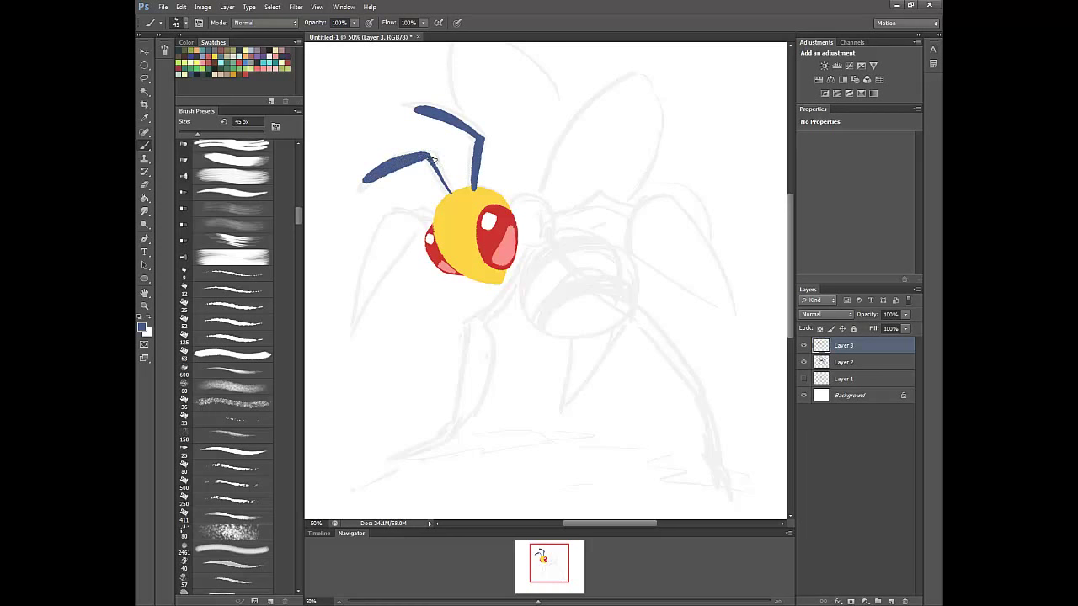
{"action": "left_click_drag", "start_coordinate": [451, 195], "coordinate": [425, 158]}
{"action": "left_click", "coordinate": [819, 328]}
Sample the head's yellow, set a darker gold as paint colour, and add Layer 4 above Layer 2
{"action": "key", "text": "x"}
{"action": "key", "text": "i"}
{"action": "left_click", "coordinate": [467, 249]}
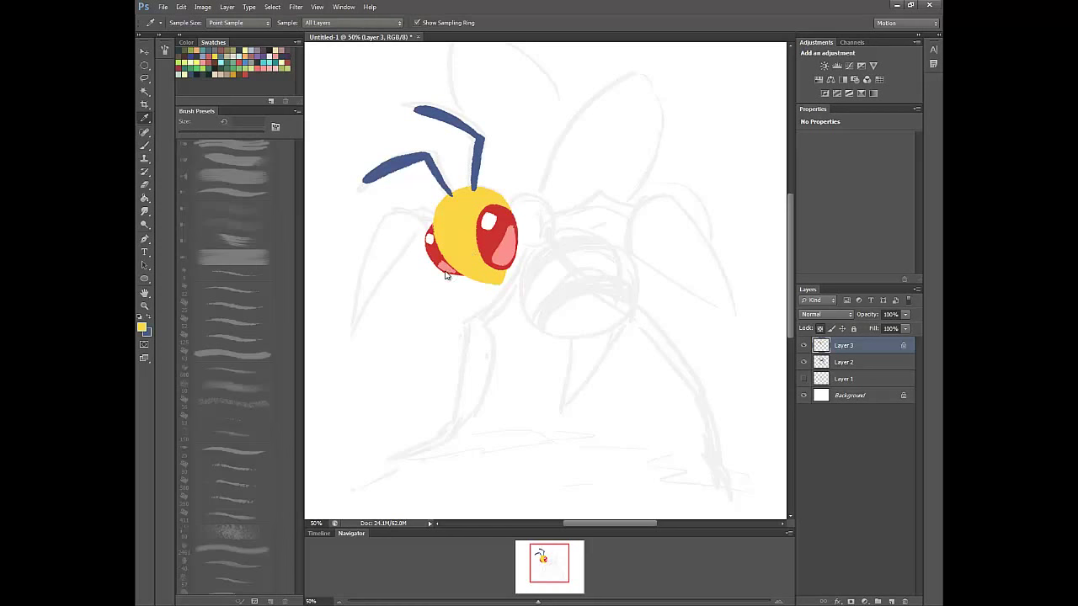
{"action": "left_click", "coordinate": [144, 328]}
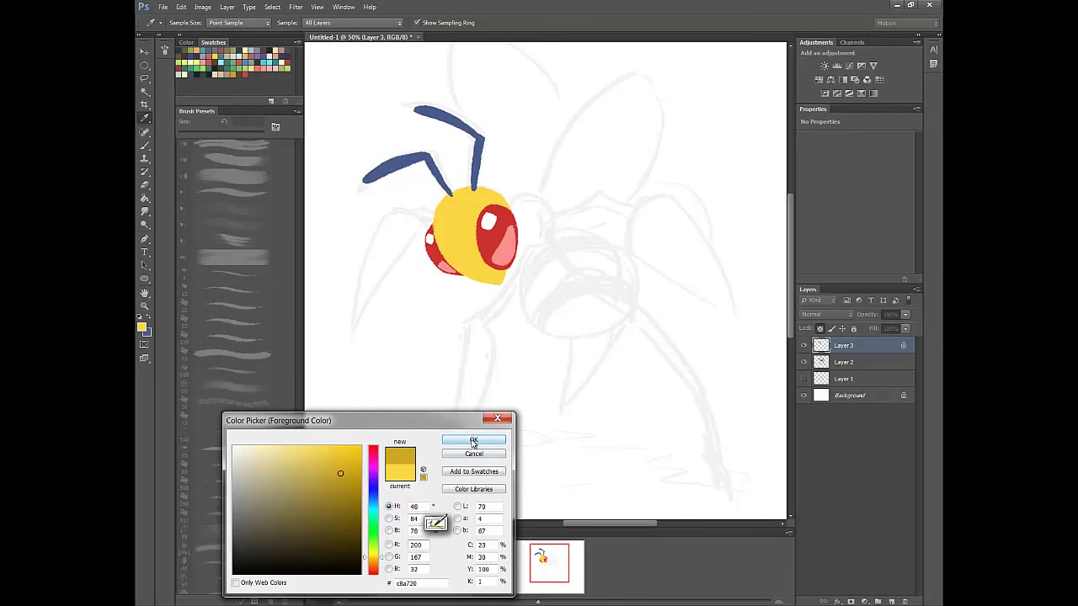
{"action": "left_click", "coordinate": [474, 441]}
{"action": "key", "text": "b"}
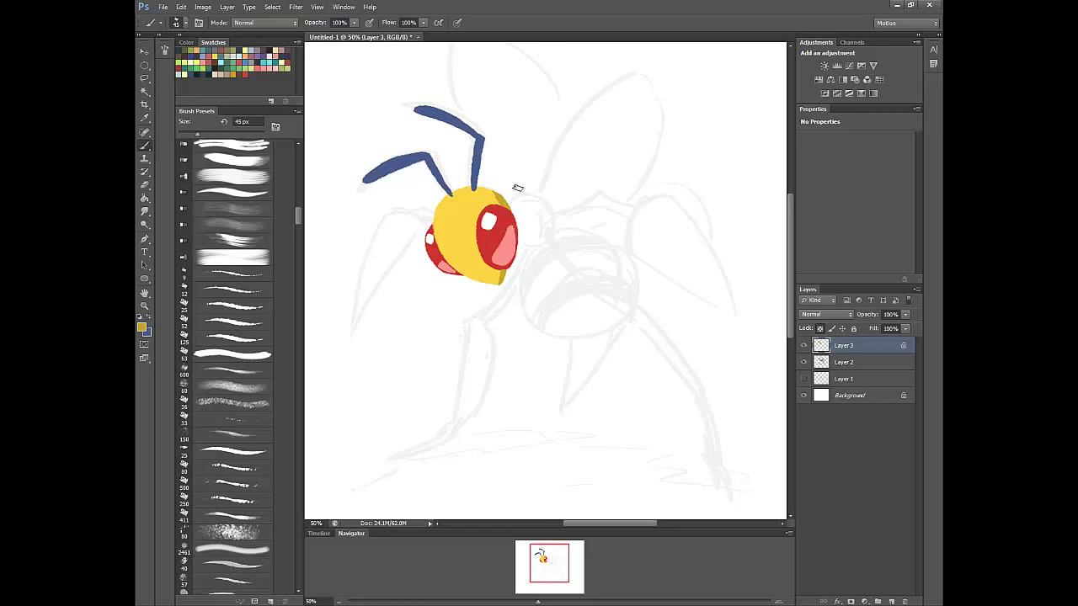
{"action": "left_click", "coordinate": [874, 365]}
{"action": "left_click", "coordinate": [892, 600]}
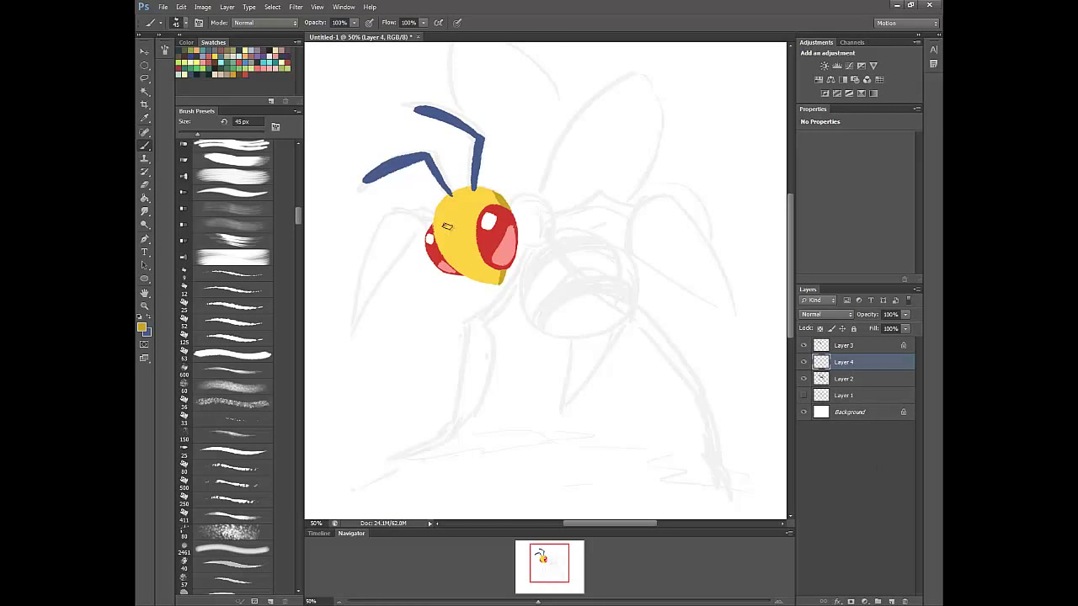
Sample the head's bright yellow and paint a round thorax behind the head
{"action": "key", "text": "i"}
{"action": "left_click", "coordinate": [463, 217]}
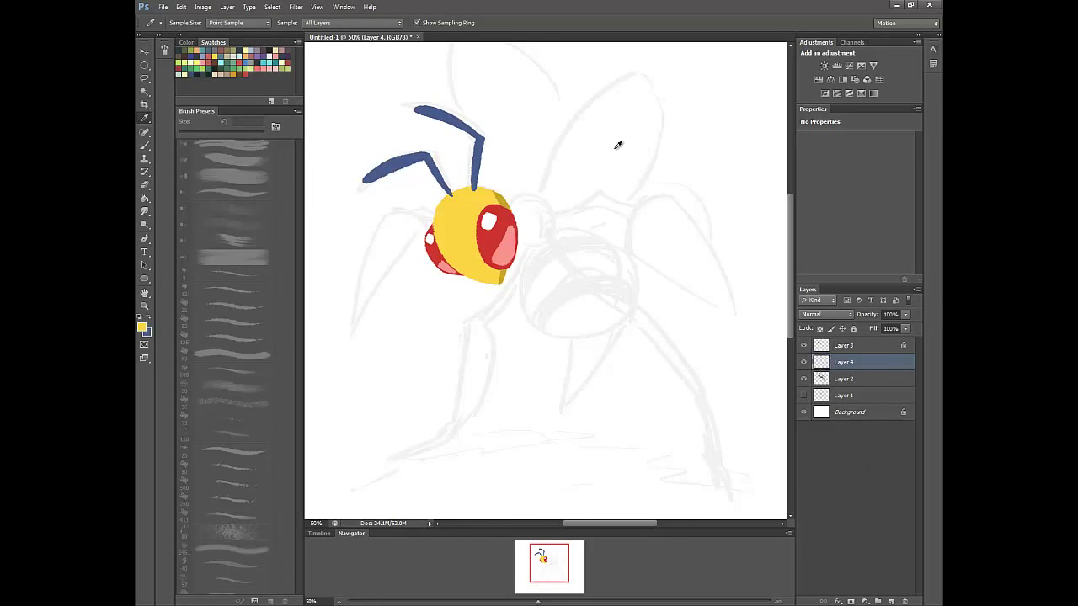
{"action": "key", "text": "b"}
{"action": "mouse_move", "coordinate": [507, 206]}
{"action": "left_mouse_down"}
{"action": "mouse_move", "coordinate": [520, 195]}
{"action": "mouse_move", "coordinate": [552, 222]}
{"action": "mouse_move", "coordinate": [523, 246]}
{"action": "mouse_move", "coordinate": [510, 237]}
{"action": "mouse_move", "coordinate": [522, 237]}
{"action": "mouse_move", "coordinate": [516, 215]}
{"action": "mouse_move", "coordinate": [530, 240]}
{"action": "mouse_move", "coordinate": [538, 206]}
{"action": "mouse_move", "coordinate": [523, 201]}
{"action": "left_mouse_up"}
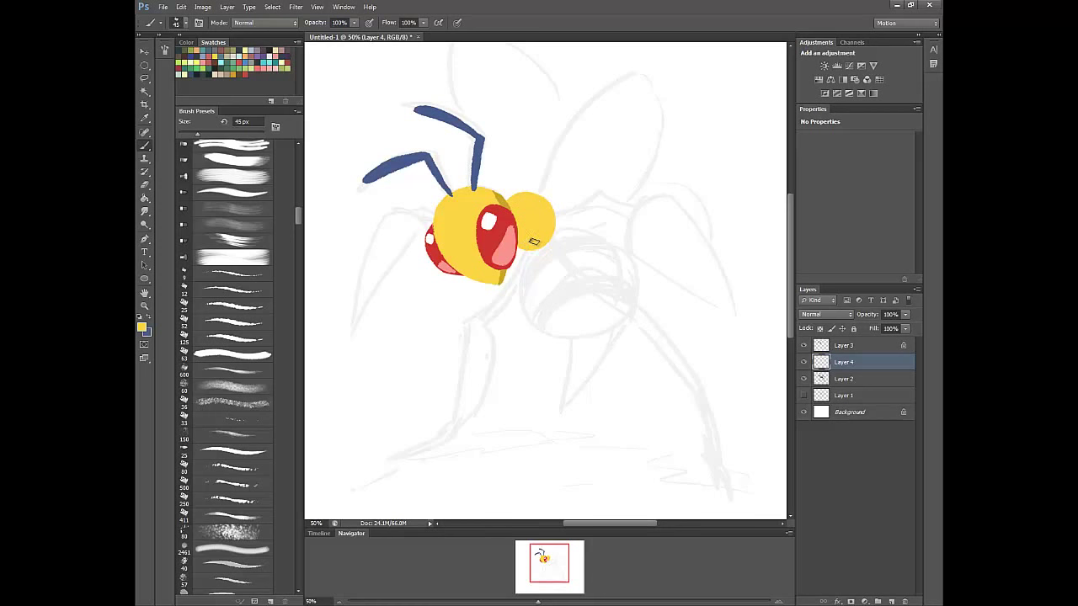
Paint thin dark blue legs reaching out from the thorax on both sides
{"action": "key", "text": "x"}
{"action": "left_click_drag", "start_coordinate": [534, 207], "coordinate": [598, 192]}
{"action": "left_click_drag", "start_coordinate": [539, 211], "coordinate": [601, 203]}
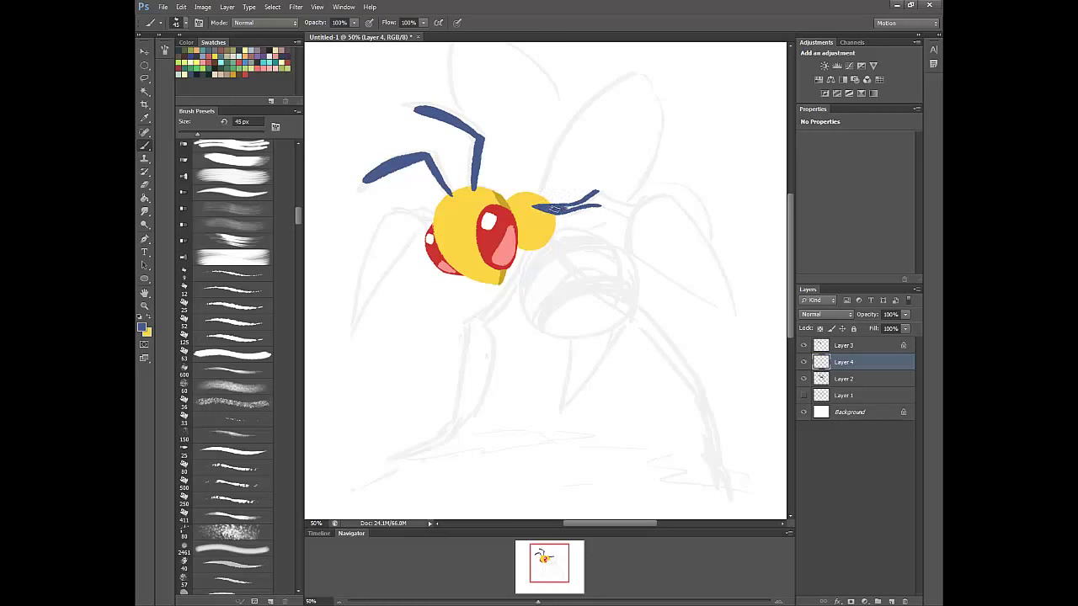
{"action": "left_click_drag", "start_coordinate": [565, 207], "coordinate": [602, 196]}
{"action": "mouse_move", "coordinate": [595, 201]}
{"action": "left_mouse_down"}
{"action": "mouse_move", "coordinate": [628, 218]}
{"action": "mouse_move", "coordinate": [625, 204]}
{"action": "left_mouse_up"}
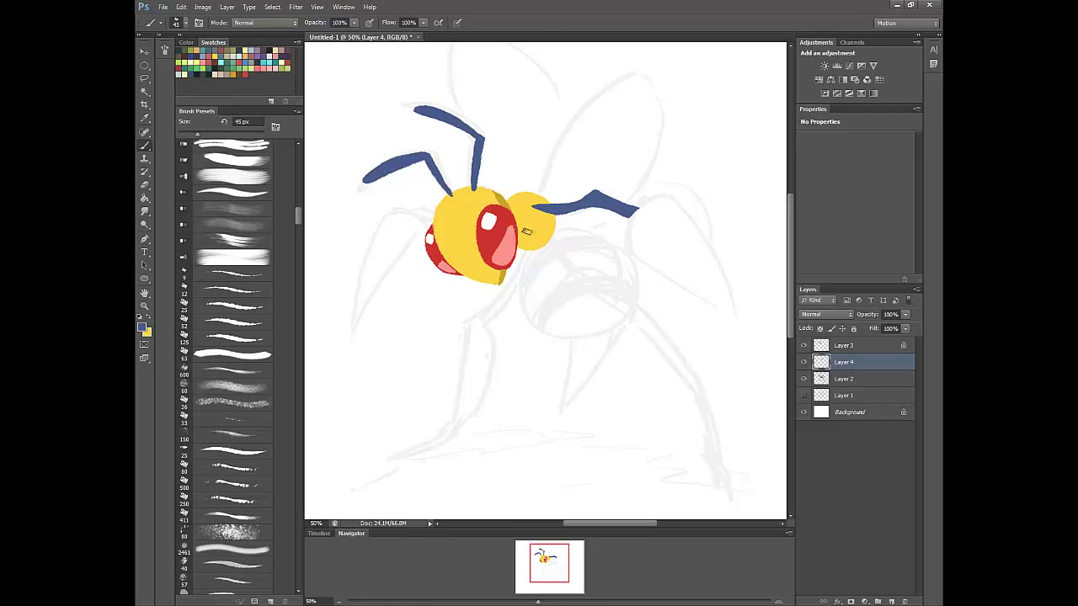
{"action": "mouse_move", "coordinate": [438, 212]}
{"action": "left_mouse_down"}
{"action": "mouse_move", "coordinate": [393, 211]}
{"action": "mouse_move", "coordinate": [416, 222]}
{"action": "mouse_move", "coordinate": [441, 214]}
{"action": "mouse_move", "coordinate": [402, 213]}
{"action": "mouse_move", "coordinate": [409, 223]}
{"action": "left_mouse_up"}
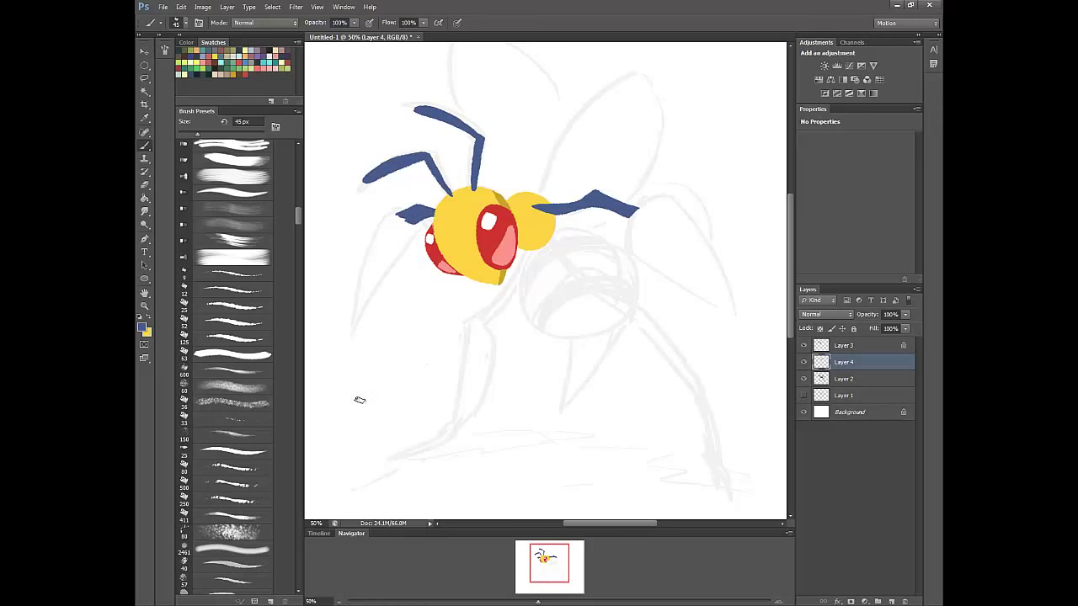
Set the paint colour to light grey d7d7d7 and paint the left wing, redoing its lower edge
{"action": "key", "text": "x"}
{"action": "left_click", "coordinate": [143, 327]}
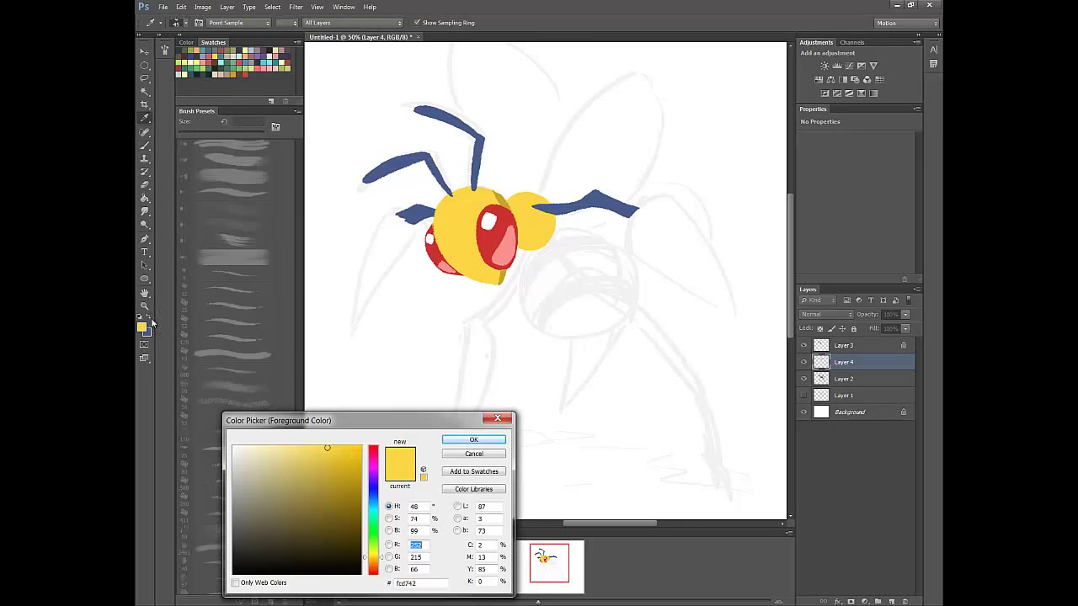
{"action": "left_click_drag", "start_coordinate": [373, 517], "coordinate": [372, 498]}
{"action": "left_click", "coordinate": [233, 466]}
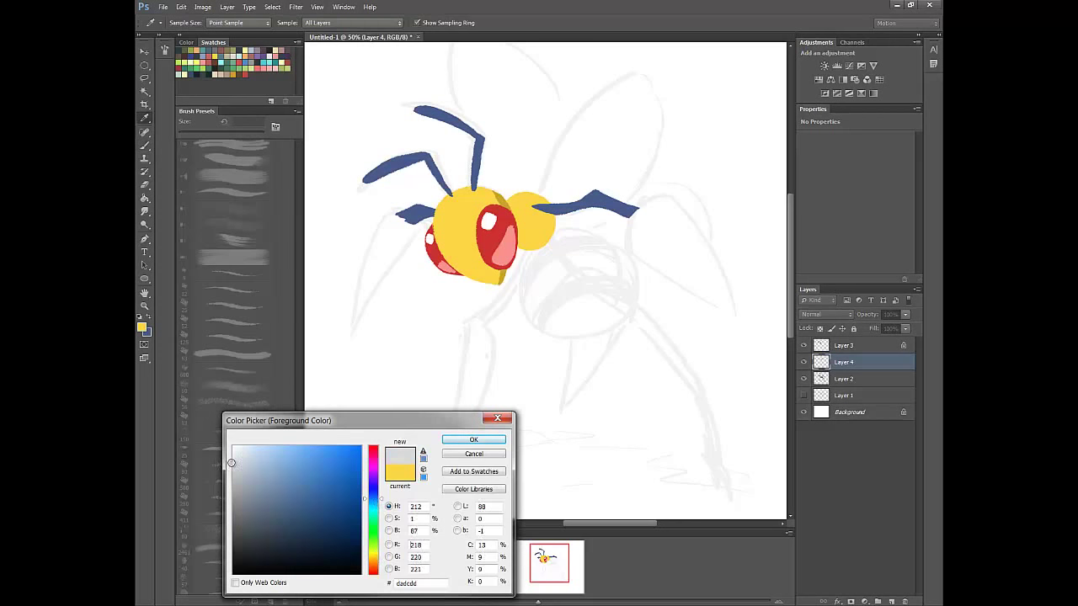
{"action": "left_click", "coordinate": [473, 440]}
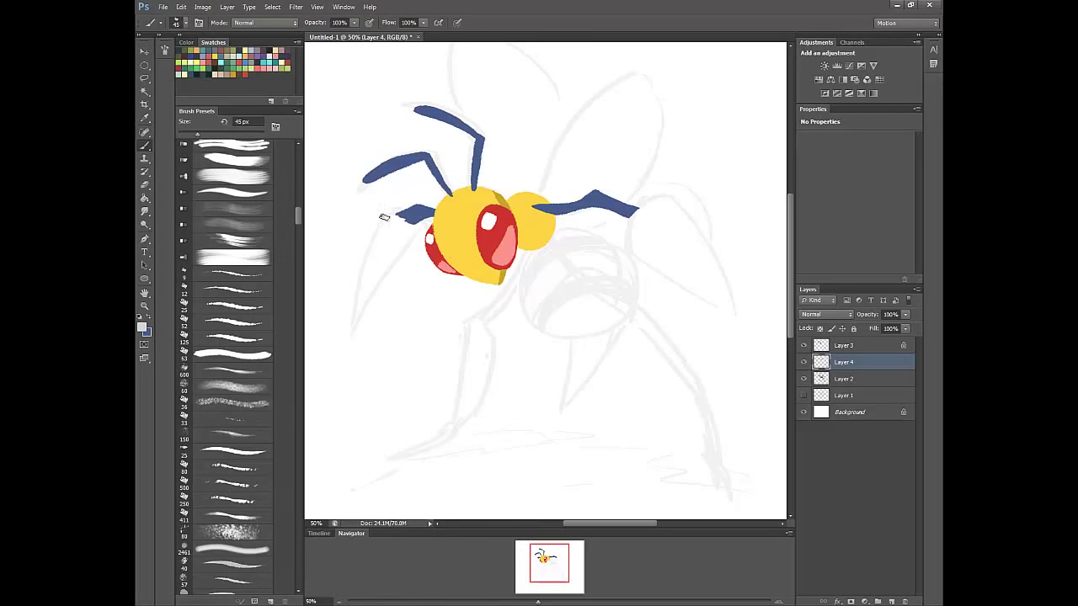
{"action": "left_click_drag", "start_coordinate": [415, 225], "coordinate": [417, 251]}
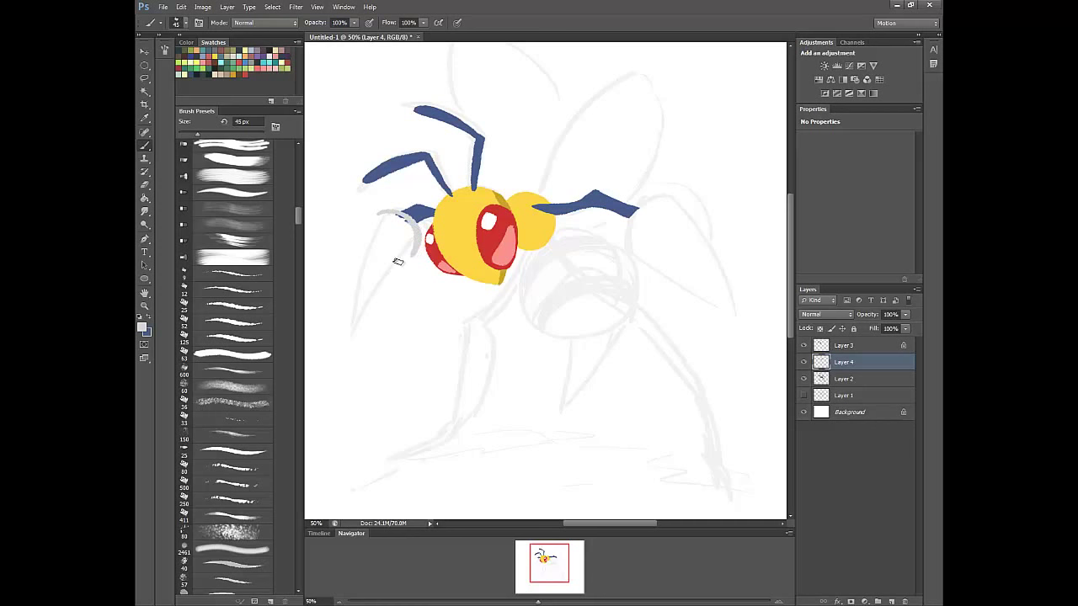
{"action": "mouse_move", "coordinate": [378, 212]}
{"action": "left_mouse_down"}
{"action": "mouse_move", "coordinate": [326, 312]}
{"action": "mouse_move", "coordinate": [369, 290]}
{"action": "mouse_move", "coordinate": [413, 244]}
{"action": "left_mouse_up"}
{"action": "key", "text": "ctrl+z"}
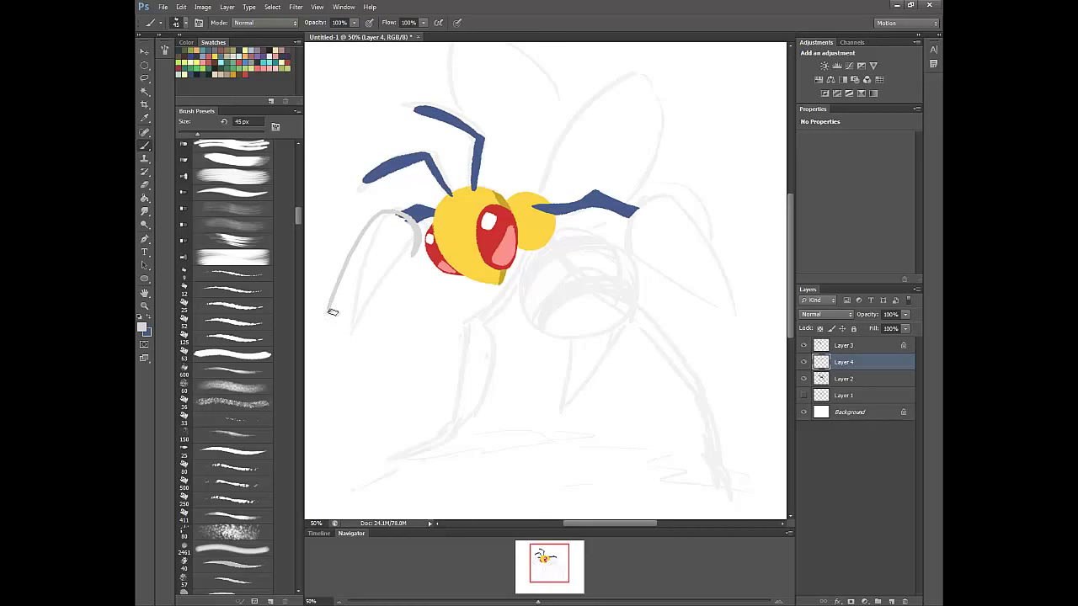
{"action": "mouse_move", "coordinate": [333, 312]}
{"action": "left_mouse_down"}
{"action": "mouse_move", "coordinate": [404, 268]}
{"action": "mouse_move", "coordinate": [418, 236]}
{"action": "mouse_move", "coordinate": [397, 216]}
{"action": "mouse_move", "coordinate": [388, 230]}
{"action": "mouse_move", "coordinate": [368, 229]}
{"action": "mouse_move", "coordinate": [356, 266]}
{"action": "mouse_move", "coordinate": [405, 230]}
{"action": "mouse_move", "coordinate": [386, 261]}
{"action": "mouse_move", "coordinate": [403, 250]}
{"action": "mouse_move", "coordinate": [395, 268]}
{"action": "mouse_move", "coordinate": [406, 256]}
{"action": "mouse_move", "coordinate": [373, 283]}
{"action": "mouse_move", "coordinate": [400, 244]}
{"action": "mouse_move", "coordinate": [357, 269]}
{"action": "mouse_move", "coordinate": [374, 283]}
{"action": "mouse_move", "coordinate": [344, 298]}
{"action": "mouse_move", "coordinate": [350, 269]}
{"action": "mouse_move", "coordinate": [329, 315]}
{"action": "mouse_move", "coordinate": [402, 280]}
{"action": "left_mouse_up"}
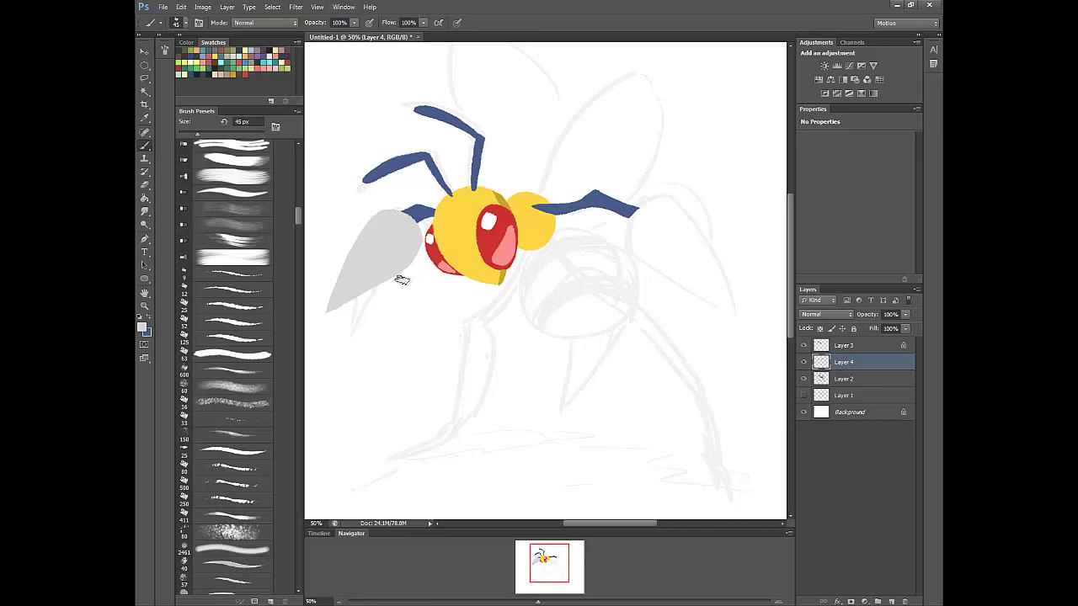
Outline the right wing and fill it with light grey
{"action": "mouse_move", "coordinate": [636, 249]}
{"action": "left_mouse_down"}
{"action": "mouse_move", "coordinate": [629, 218]}
{"action": "mouse_move", "coordinate": [650, 195]}
{"action": "mouse_move", "coordinate": [683, 193]}
{"action": "mouse_move", "coordinate": [672, 194]}
{"action": "mouse_move", "coordinate": [722, 263]}
{"action": "left_mouse_up"}
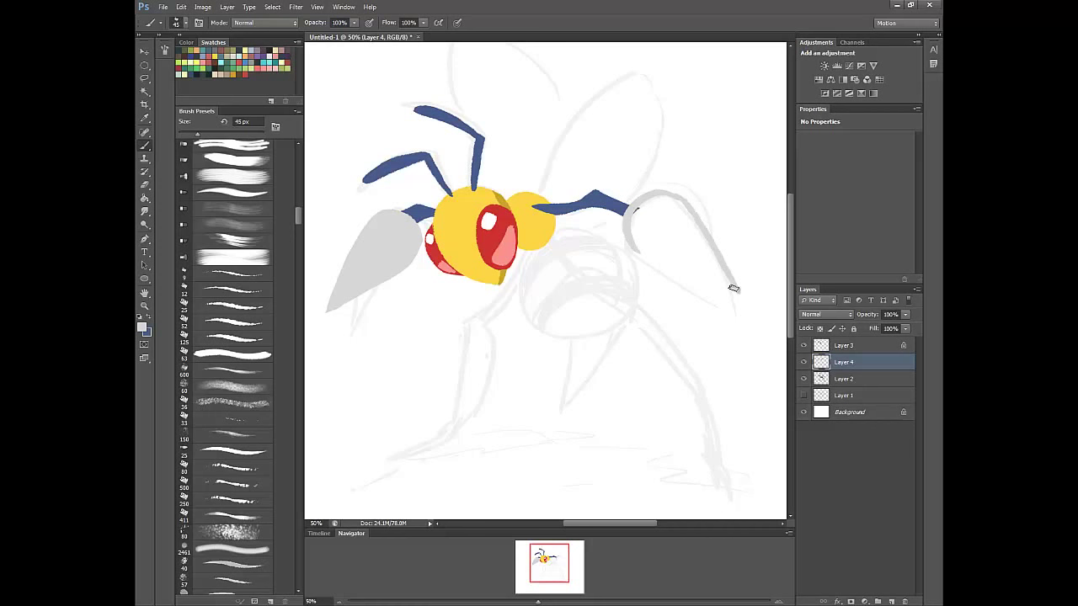
{"action": "mouse_move", "coordinate": [632, 246]}
{"action": "left_mouse_down"}
{"action": "mouse_move", "coordinate": [748, 319]}
{"action": "mouse_move", "coordinate": [719, 256]}
{"action": "left_mouse_up"}
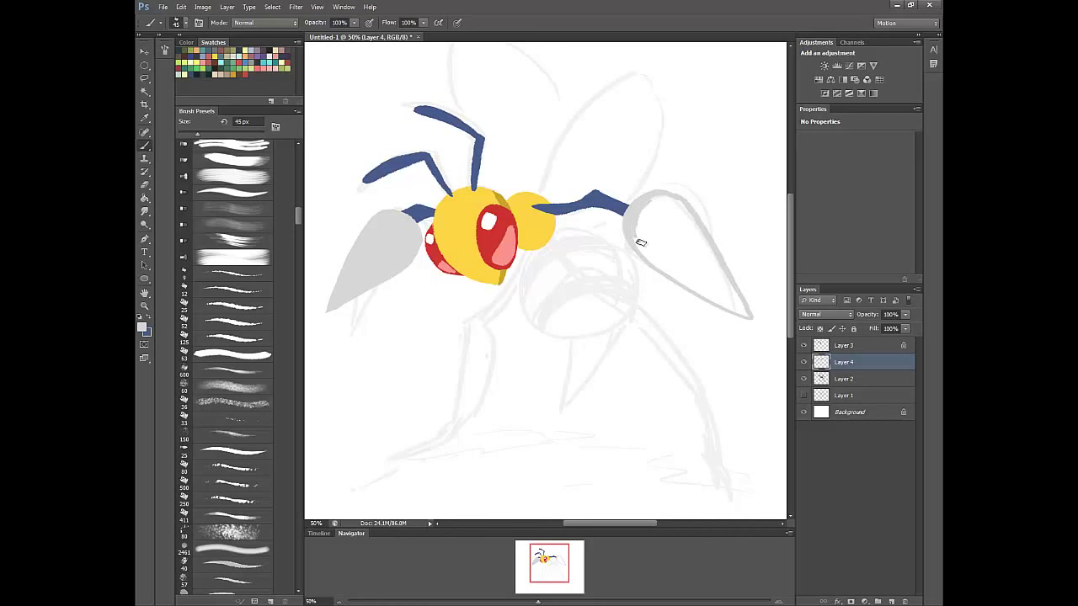
{"action": "mouse_move", "coordinate": [637, 240]}
{"action": "left_mouse_down"}
{"action": "mouse_move", "coordinate": [652, 216]}
{"action": "mouse_move", "coordinate": [653, 226]}
{"action": "mouse_move", "coordinate": [670, 211]}
{"action": "mouse_move", "coordinate": [666, 222]}
{"action": "mouse_move", "coordinate": [682, 220]}
{"action": "mouse_move", "coordinate": [682, 204]}
{"action": "mouse_move", "coordinate": [653, 201]}
{"action": "mouse_move", "coordinate": [666, 198]}
{"action": "mouse_move", "coordinate": [687, 223]}
{"action": "mouse_move", "coordinate": [682, 195]}
{"action": "mouse_move", "coordinate": [690, 242]}
{"action": "mouse_move", "coordinate": [717, 258]}
{"action": "mouse_move", "coordinate": [661, 216]}
{"action": "mouse_move", "coordinate": [661, 255]}
{"action": "mouse_move", "coordinate": [640, 247]}
{"action": "mouse_move", "coordinate": [677, 279]}
{"action": "mouse_move", "coordinate": [653, 264]}
{"action": "mouse_move", "coordinate": [652, 243]}
{"action": "mouse_move", "coordinate": [677, 240]}
{"action": "mouse_move", "coordinate": [675, 224]}
{"action": "mouse_move", "coordinate": [701, 237]}
{"action": "mouse_move", "coordinate": [729, 275]}
{"action": "mouse_move", "coordinate": [719, 269]}
{"action": "mouse_move", "coordinate": [706, 295]}
{"action": "mouse_move", "coordinate": [677, 281]}
{"action": "mouse_move", "coordinate": [704, 293]}
{"action": "mouse_move", "coordinate": [712, 272]}
{"action": "mouse_move", "coordinate": [727, 300]}
{"action": "left_mouse_up"}
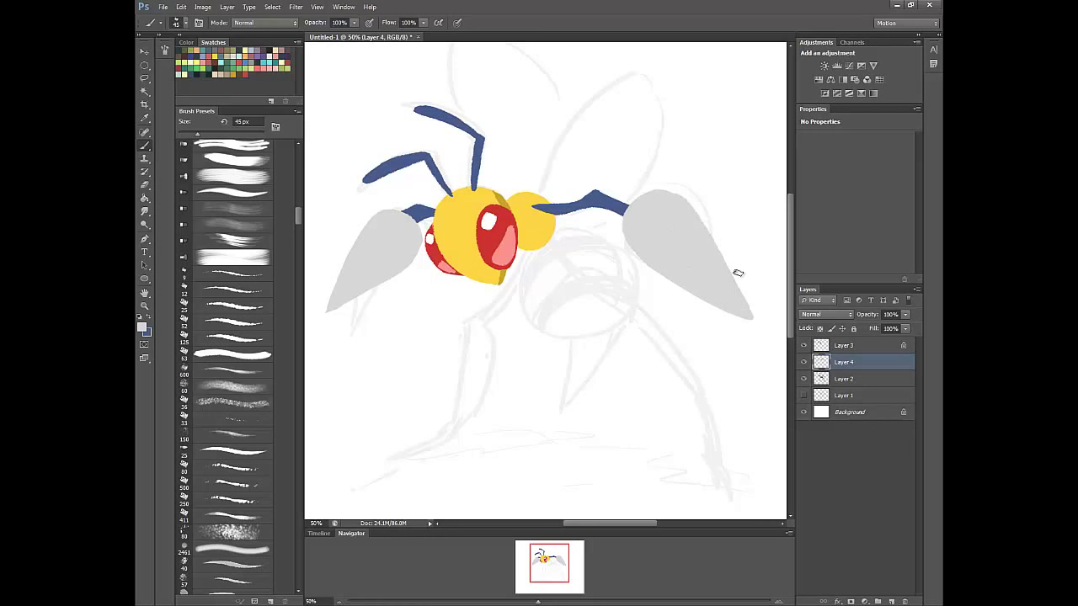
{"action": "left_click", "coordinate": [142, 328]}
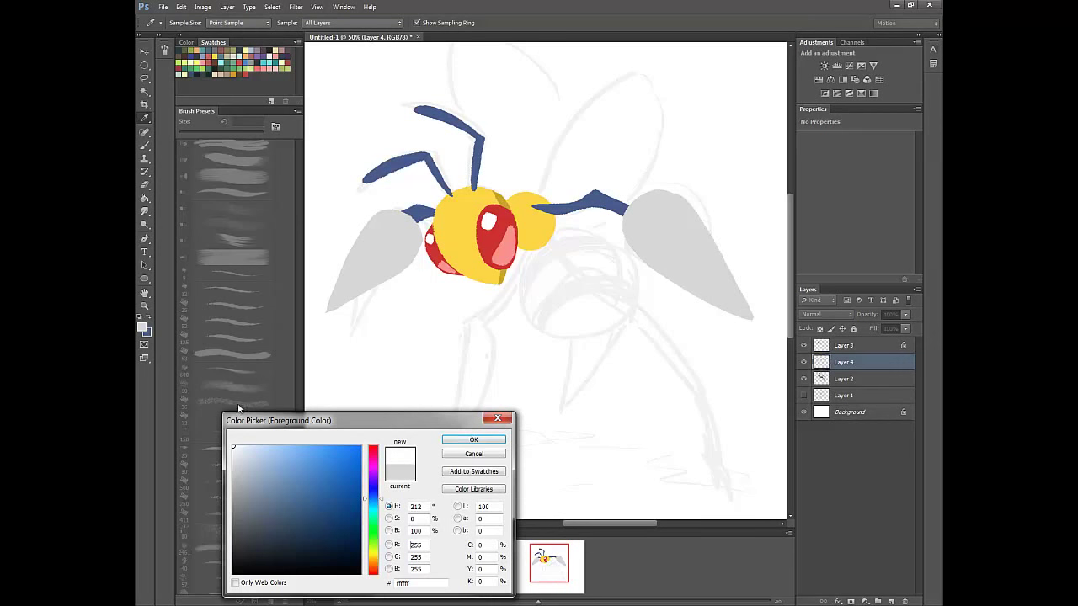
Confirm white and brush it over the left wing and all areas of the right wing
{"action": "left_click", "coordinate": [475, 441]}
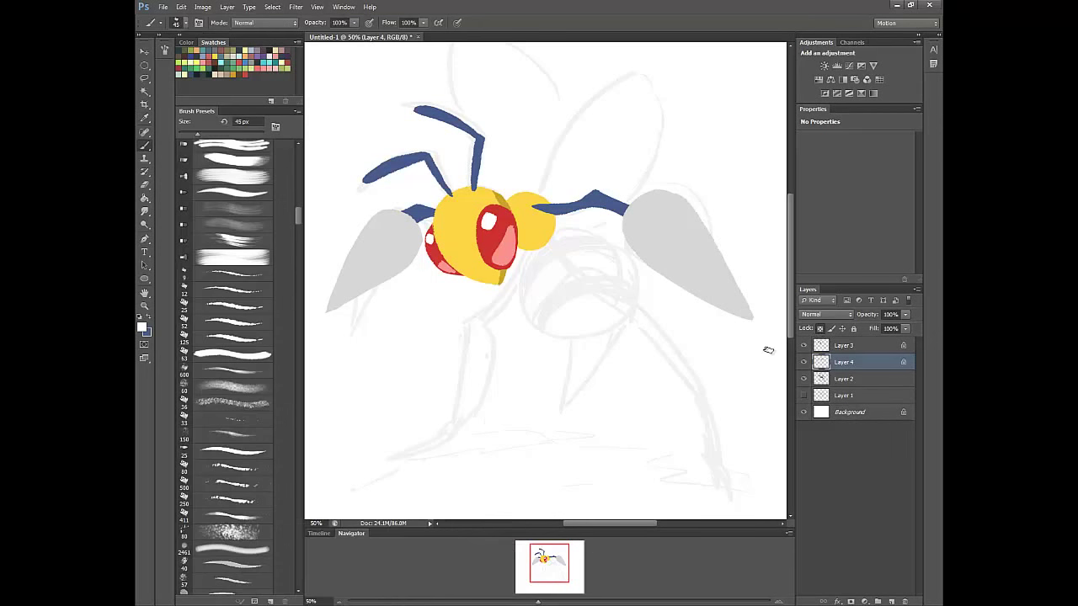
{"action": "mouse_move", "coordinate": [388, 214]}
{"action": "left_mouse_down"}
{"action": "mouse_move", "coordinate": [329, 310]}
{"action": "mouse_move", "coordinate": [345, 277]}
{"action": "mouse_move", "coordinate": [331, 308]}
{"action": "mouse_move", "coordinate": [403, 244]}
{"action": "mouse_move", "coordinate": [402, 216]}
{"action": "mouse_move", "coordinate": [369, 244]}
{"action": "mouse_move", "coordinate": [364, 257]}
{"action": "mouse_move", "coordinate": [372, 245]}
{"action": "mouse_move", "coordinate": [374, 260]}
{"action": "mouse_move", "coordinate": [405, 229]}
{"action": "mouse_move", "coordinate": [364, 273]}
{"action": "left_mouse_up"}
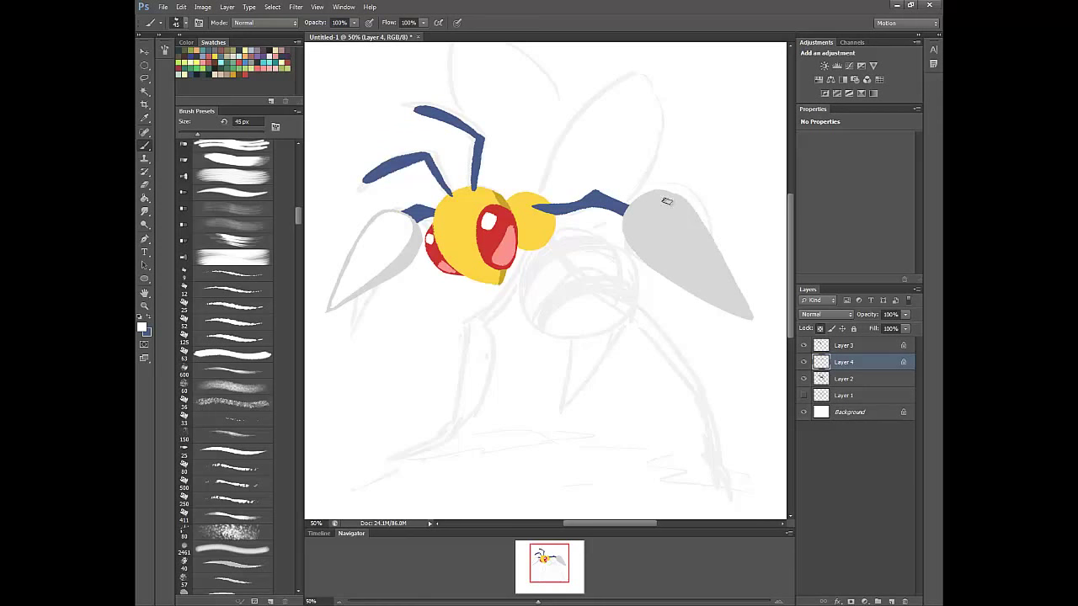
{"action": "mouse_move", "coordinate": [653, 197]}
{"action": "left_mouse_down"}
{"action": "mouse_move", "coordinate": [629, 226]}
{"action": "mouse_move", "coordinate": [643, 201]}
{"action": "mouse_move", "coordinate": [637, 208]}
{"action": "mouse_move", "coordinate": [674, 190]}
{"action": "left_mouse_up"}
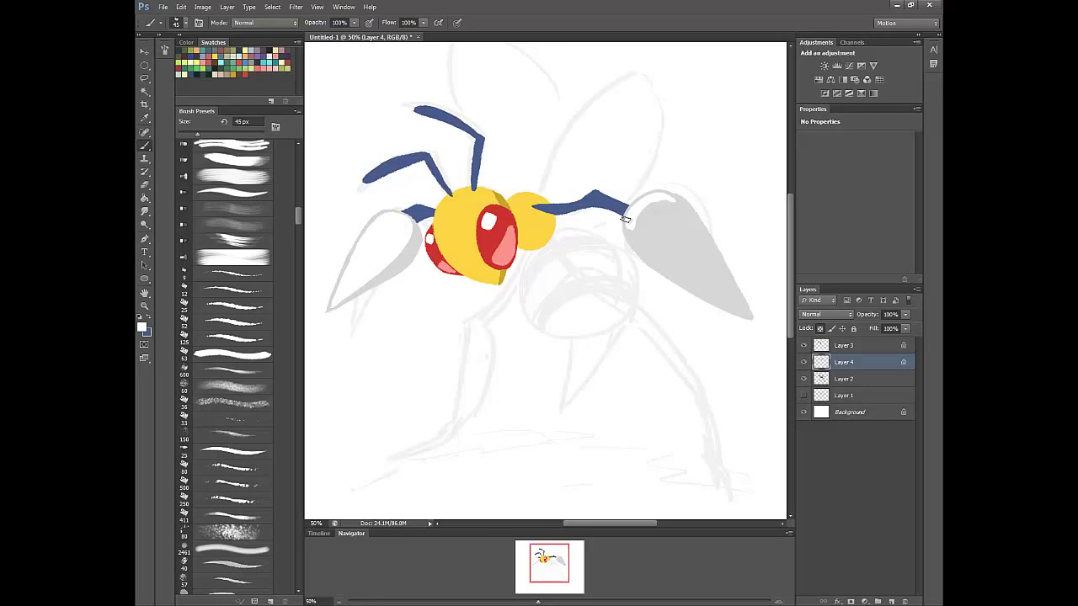
{"action": "mouse_move", "coordinate": [630, 225]}
{"action": "left_mouse_down"}
{"action": "mouse_move", "coordinate": [640, 248]}
{"action": "mouse_move", "coordinate": [632, 236]}
{"action": "mouse_move", "coordinate": [747, 314]}
{"action": "left_mouse_up"}
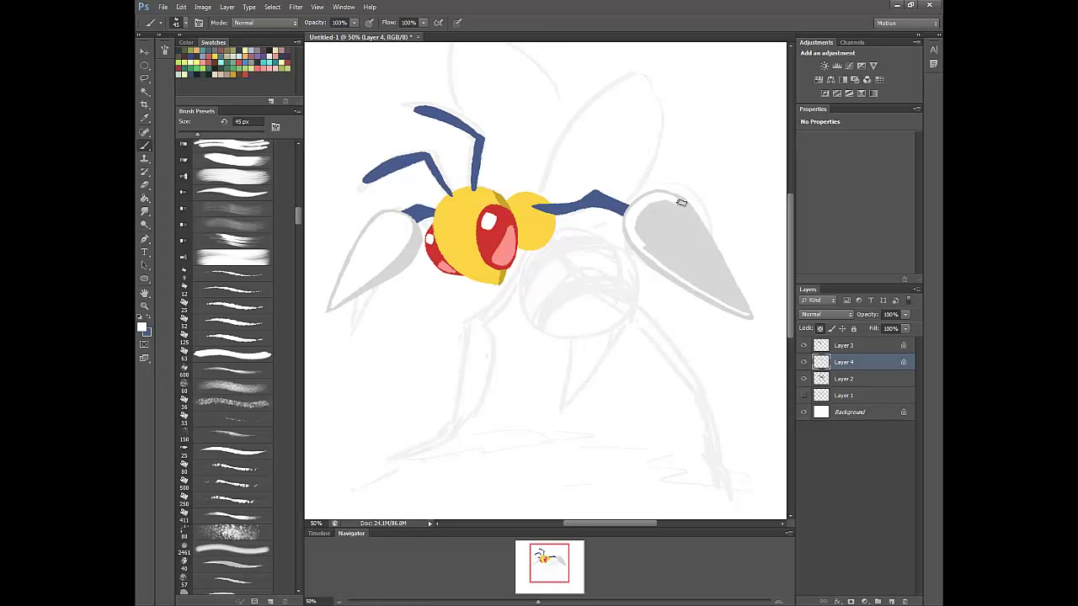
{"action": "left_click_drag", "start_coordinate": [687, 205], "coordinate": [745, 310]}
{"action": "mouse_move", "coordinate": [636, 228]}
{"action": "left_mouse_down"}
{"action": "mouse_move", "coordinate": [677, 202]}
{"action": "mouse_move", "coordinate": [657, 236]}
{"action": "mouse_move", "coordinate": [682, 210]}
{"action": "mouse_move", "coordinate": [679, 238]}
{"action": "mouse_move", "coordinate": [687, 218]}
{"action": "mouse_move", "coordinate": [684, 240]}
{"action": "mouse_move", "coordinate": [702, 247]}
{"action": "mouse_move", "coordinate": [703, 229]}
{"action": "mouse_move", "coordinate": [648, 226]}
{"action": "mouse_move", "coordinate": [645, 248]}
{"action": "mouse_move", "coordinate": [661, 254]}
{"action": "mouse_move", "coordinate": [657, 238]}
{"action": "mouse_move", "coordinate": [682, 259]}
{"action": "mouse_move", "coordinate": [681, 239]}
{"action": "mouse_move", "coordinate": [693, 251]}
{"action": "mouse_move", "coordinate": [698, 242]}
{"action": "mouse_move", "coordinate": [721, 270]}
{"action": "mouse_move", "coordinate": [706, 238]}
{"action": "mouse_move", "coordinate": [688, 278]}
{"action": "mouse_move", "coordinate": [694, 284]}
{"action": "mouse_move", "coordinate": [682, 264]}
{"action": "mouse_move", "coordinate": [719, 282]}
{"action": "mouse_move", "coordinate": [722, 274]}
{"action": "mouse_move", "coordinate": [739, 309]}
{"action": "left_mouse_up"}
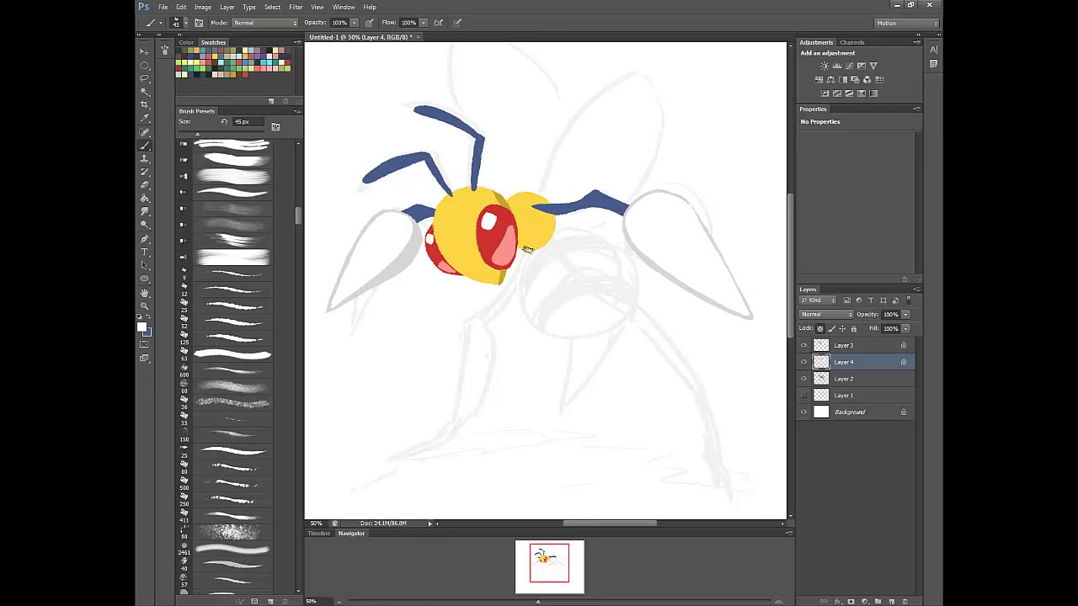
Sample the darker gold shading near the eye as the brush colour
{"action": "key", "text": "i"}
{"action": "left_click", "coordinate": [534, 229]}
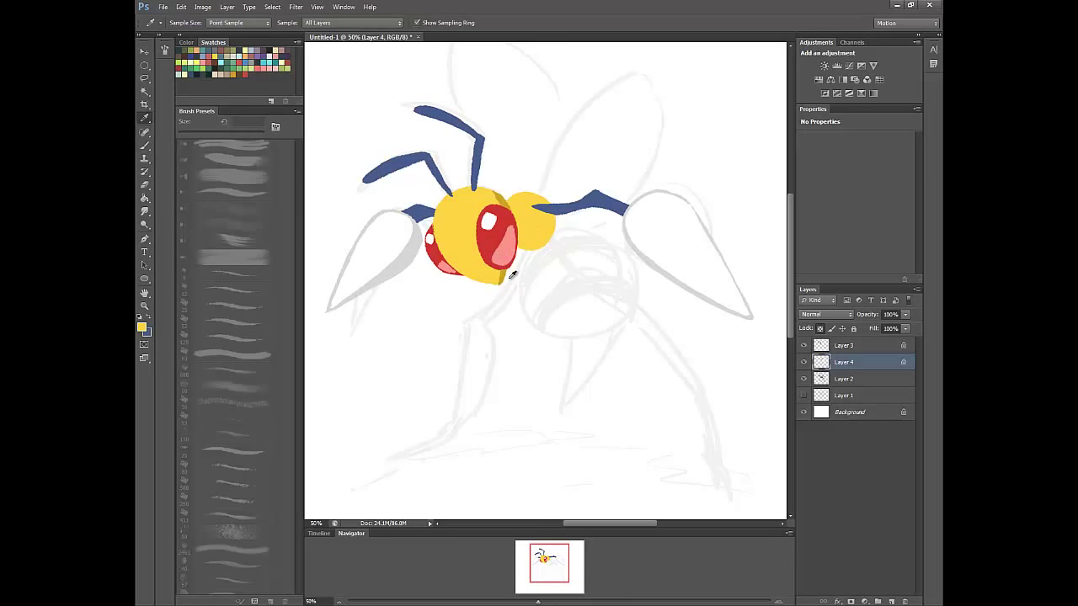
{"action": "left_click", "coordinate": [508, 271]}
{"action": "key", "text": "b"}
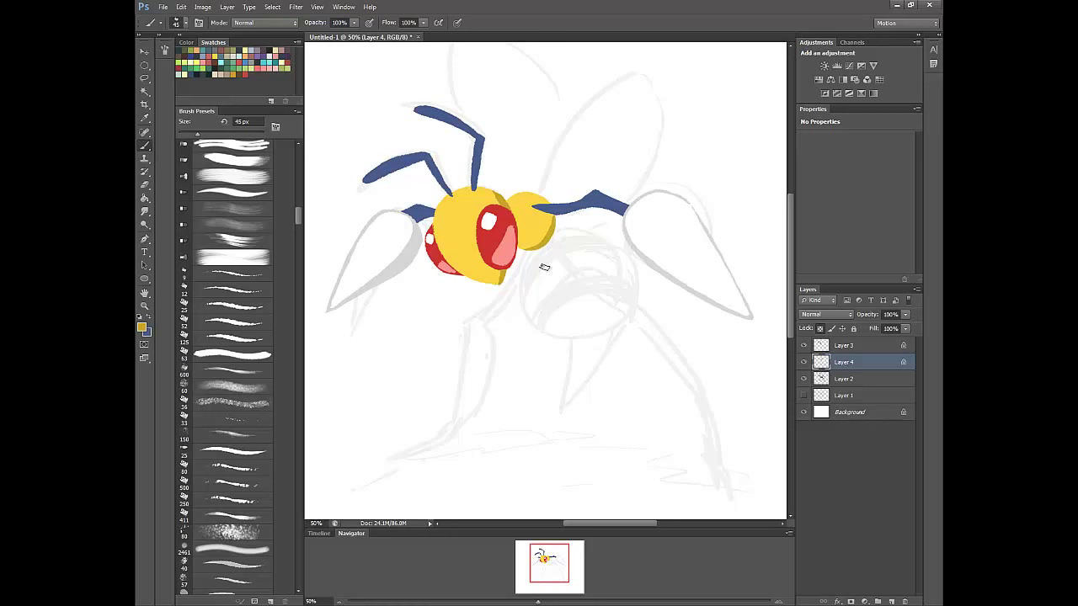
Add a new Layer 5 above Layer 2 and sample the thorax yellow
{"action": "left_click", "coordinate": [874, 381]}
{"action": "left_click", "coordinate": [892, 601]}
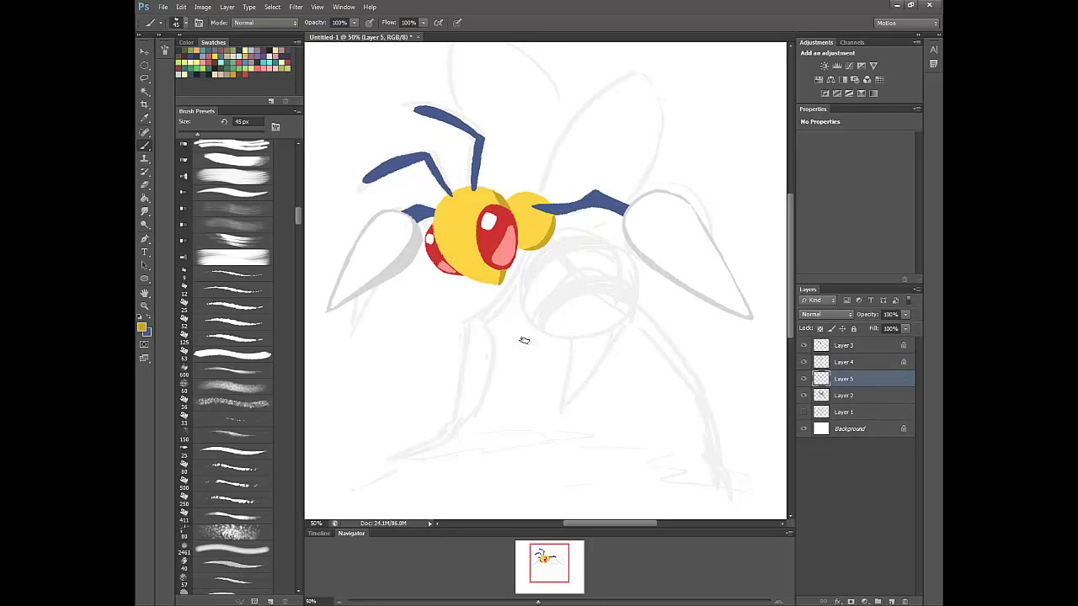
{"action": "key", "text": "i"}
{"action": "left_click", "coordinate": [535, 223]}
{"action": "key", "text": "b"}
{"action": "key", "text": "i"}
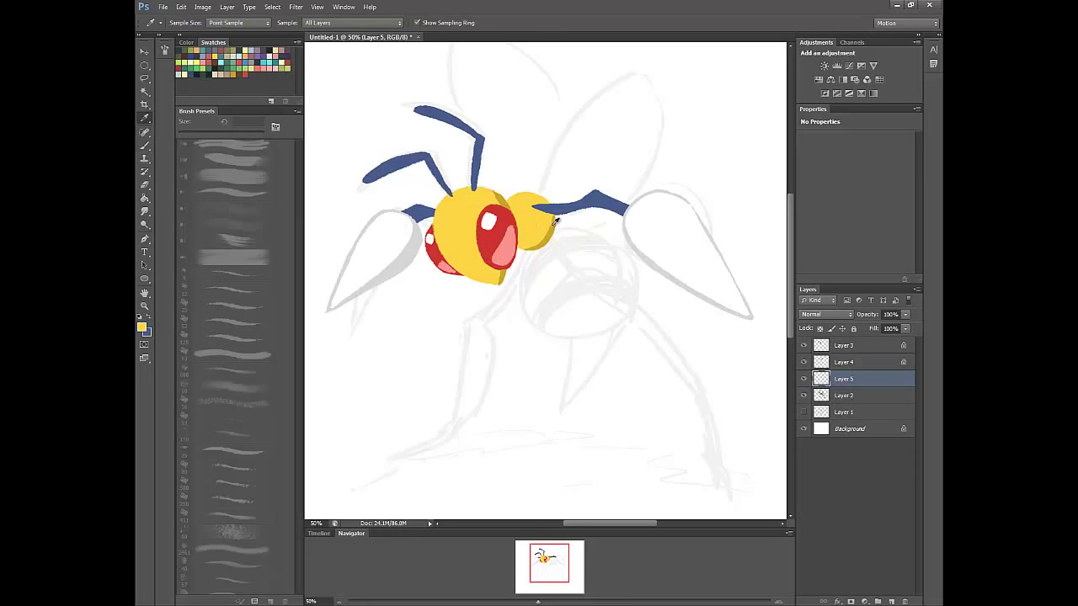
Paint the round abdomen and pointed stinger solid yellow on Layer 5
{"action": "key", "text": "b"}
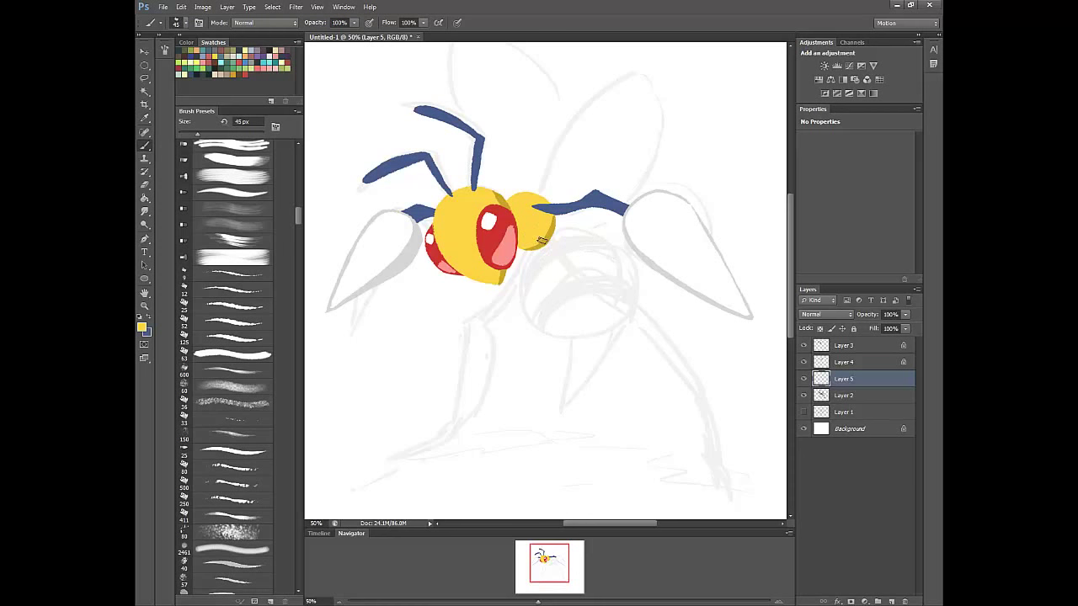
{"action": "mouse_move", "coordinate": [539, 242]}
{"action": "left_mouse_down"}
{"action": "mouse_move", "coordinate": [520, 288]}
{"action": "mouse_move", "coordinate": [536, 325]}
{"action": "mouse_move", "coordinate": [594, 343]}
{"action": "left_mouse_up"}
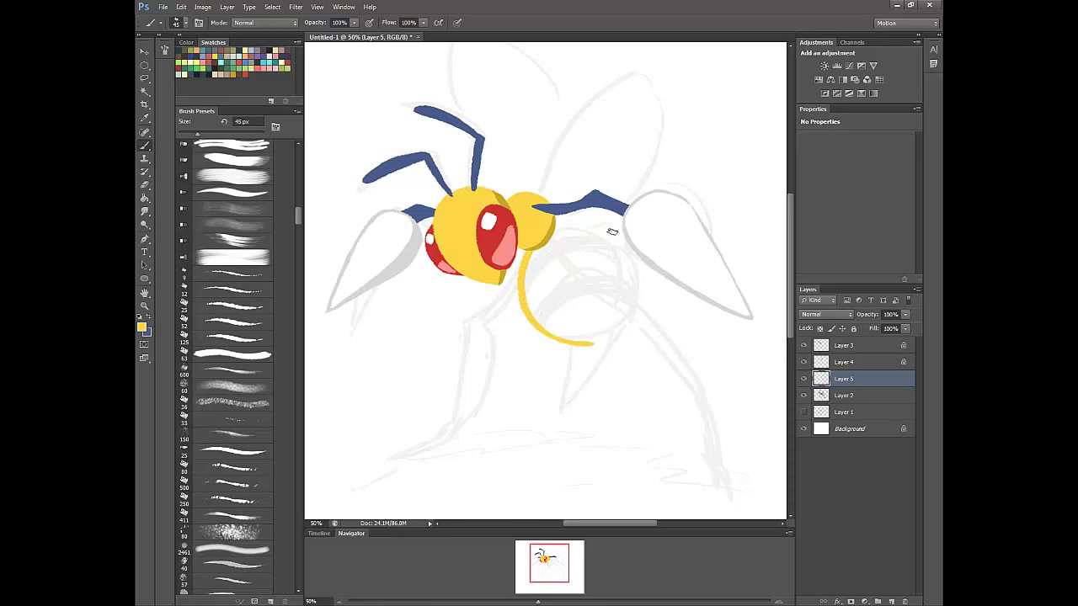
{"action": "mouse_move", "coordinate": [544, 232]}
{"action": "left_mouse_down"}
{"action": "mouse_move", "coordinate": [580, 229]}
{"action": "mouse_move", "coordinate": [624, 256]}
{"action": "mouse_move", "coordinate": [636, 284]}
{"action": "mouse_move", "coordinate": [628, 323]}
{"action": "mouse_move", "coordinate": [572, 341]}
{"action": "mouse_move", "coordinate": [574, 406]}
{"action": "mouse_move", "coordinate": [610, 332]}
{"action": "left_mouse_up"}
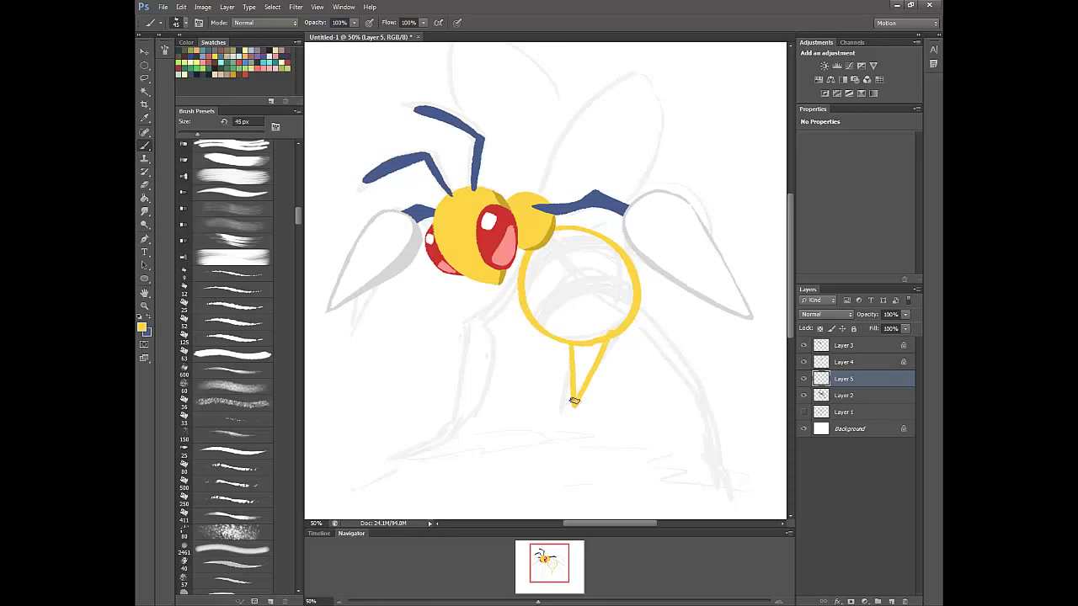
{"action": "mouse_move", "coordinate": [574, 401]}
{"action": "left_mouse_down"}
{"action": "mouse_move", "coordinate": [578, 349]}
{"action": "mouse_move", "coordinate": [577, 378]}
{"action": "mouse_move", "coordinate": [583, 340]}
{"action": "mouse_move", "coordinate": [579, 382]}
{"action": "mouse_move", "coordinate": [608, 330]}
{"action": "left_mouse_up"}
{"action": "mouse_move", "coordinate": [536, 255]}
{"action": "left_mouse_down"}
{"action": "mouse_move", "coordinate": [533, 304]}
{"action": "mouse_move", "coordinate": [533, 253]}
{"action": "mouse_move", "coordinate": [547, 324]}
{"action": "mouse_move", "coordinate": [527, 285]}
{"action": "mouse_move", "coordinate": [559, 332]}
{"action": "left_mouse_up"}
{"action": "mouse_move", "coordinate": [536, 266]}
{"action": "left_mouse_down"}
{"action": "mouse_move", "coordinate": [552, 313]}
{"action": "mouse_move", "coordinate": [552, 241]}
{"action": "mouse_move", "coordinate": [569, 318]}
{"action": "mouse_move", "coordinate": [559, 243]}
{"action": "mouse_move", "coordinate": [561, 256]}
{"action": "mouse_move", "coordinate": [607, 222]}
{"action": "mouse_move", "coordinate": [569, 260]}
{"action": "mouse_move", "coordinate": [588, 244]}
{"action": "mouse_move", "coordinate": [549, 236]}
{"action": "mouse_move", "coordinate": [585, 236]}
{"action": "mouse_move", "coordinate": [569, 239]}
{"action": "mouse_move", "coordinate": [617, 255]}
{"action": "mouse_move", "coordinate": [580, 233]}
{"action": "mouse_move", "coordinate": [606, 259]}
{"action": "mouse_move", "coordinate": [640, 207]}
{"action": "mouse_move", "coordinate": [597, 236]}
{"action": "mouse_move", "coordinate": [581, 274]}
{"action": "mouse_move", "coordinate": [584, 253]}
{"action": "mouse_move", "coordinate": [572, 252]}
{"action": "mouse_move", "coordinate": [595, 256]}
{"action": "mouse_move", "coordinate": [582, 311]}
{"action": "mouse_move", "coordinate": [605, 248]}
{"action": "mouse_move", "coordinate": [605, 309]}
{"action": "mouse_move", "coordinate": [616, 264]}
{"action": "mouse_move", "coordinate": [608, 316]}
{"action": "mouse_move", "coordinate": [619, 261]}
{"action": "mouse_move", "coordinate": [615, 326]}
{"action": "mouse_move", "coordinate": [628, 274]}
{"action": "mouse_move", "coordinate": [619, 319]}
{"action": "mouse_move", "coordinate": [628, 309]}
{"action": "mouse_move", "coordinate": [618, 247]}
{"action": "mouse_move", "coordinate": [633, 272]}
{"action": "mouse_move", "coordinate": [587, 304]}
{"action": "mouse_move", "coordinate": [616, 315]}
{"action": "mouse_move", "coordinate": [613, 329]}
{"action": "mouse_move", "coordinate": [624, 317]}
{"action": "mouse_move", "coordinate": [593, 341]}
{"action": "mouse_move", "coordinate": [557, 325]}
{"action": "left_mouse_up"}
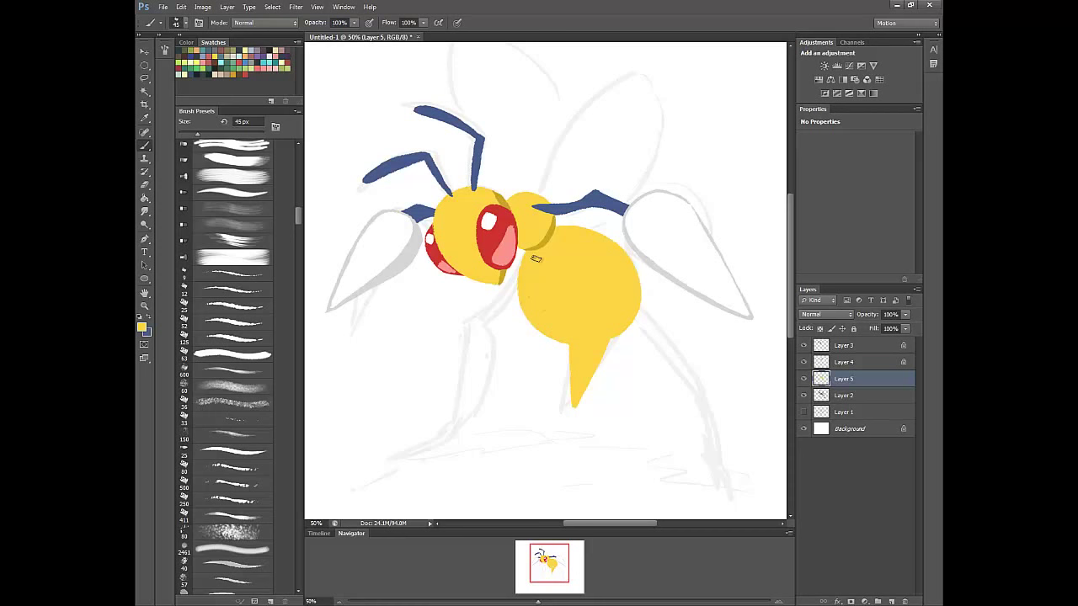
Lock Layer 5's transparent pixels and swap the foreground and background colours
{"action": "left_click", "coordinate": [820, 328]}
{"action": "left_click", "coordinate": [151, 320]}
{"action": "left_click", "coordinate": [142, 327]}
Paint two thick dark grey stripes across the abdomen, then shade its lower-right edge darker yellow
{"action": "left_click", "coordinate": [234, 552]}
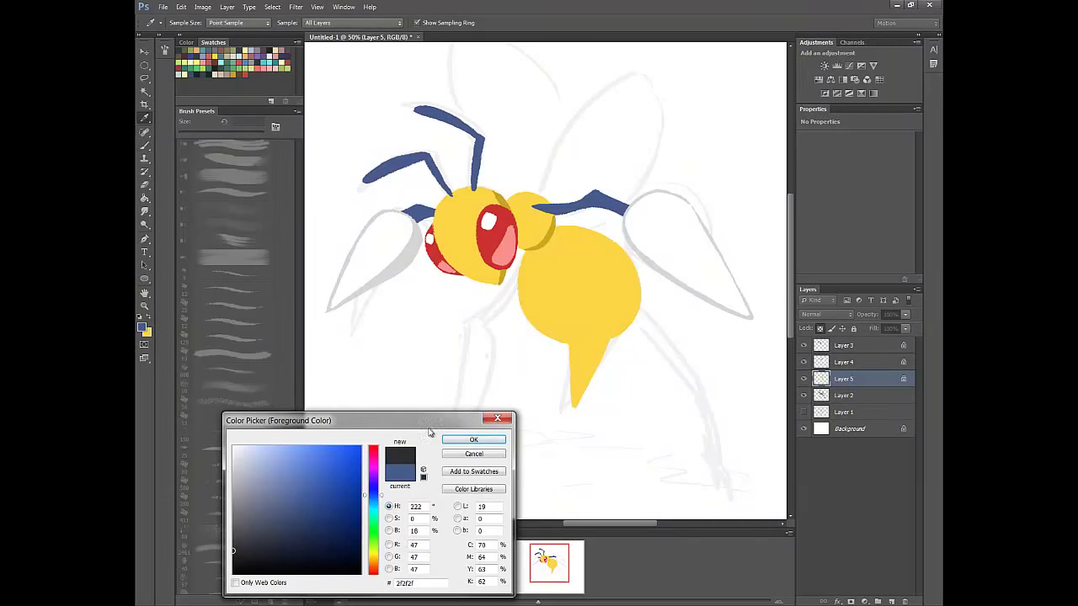
{"action": "left_click", "coordinate": [472, 439]}
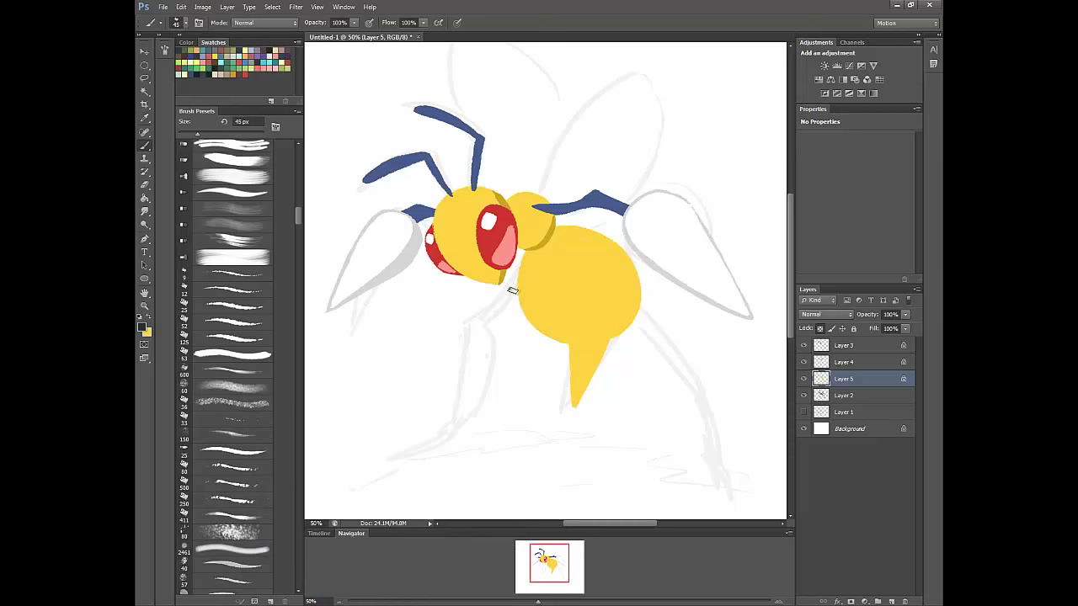
{"action": "mouse_move", "coordinate": [516, 284]}
{"action": "left_mouse_down"}
{"action": "mouse_move", "coordinate": [550, 256]}
{"action": "mouse_move", "coordinate": [623, 246]}
{"action": "left_mouse_up"}
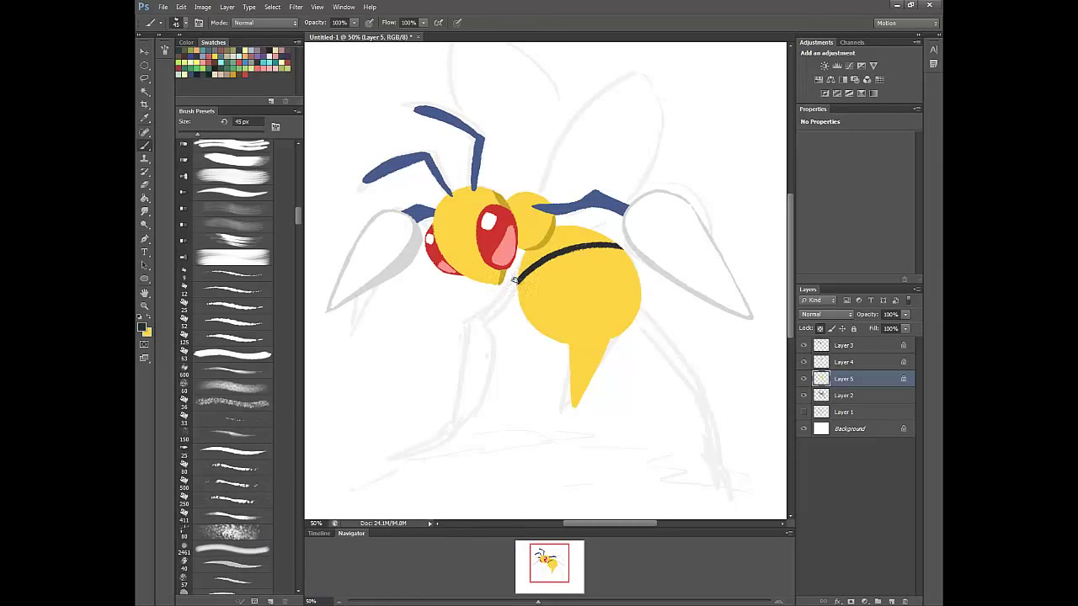
{"action": "mouse_move", "coordinate": [532, 278]}
{"action": "left_mouse_down"}
{"action": "mouse_move", "coordinate": [628, 251]}
{"action": "mouse_move", "coordinate": [553, 261]}
{"action": "mouse_move", "coordinate": [628, 243]}
{"action": "mouse_move", "coordinate": [610, 245]}
{"action": "left_mouse_up"}
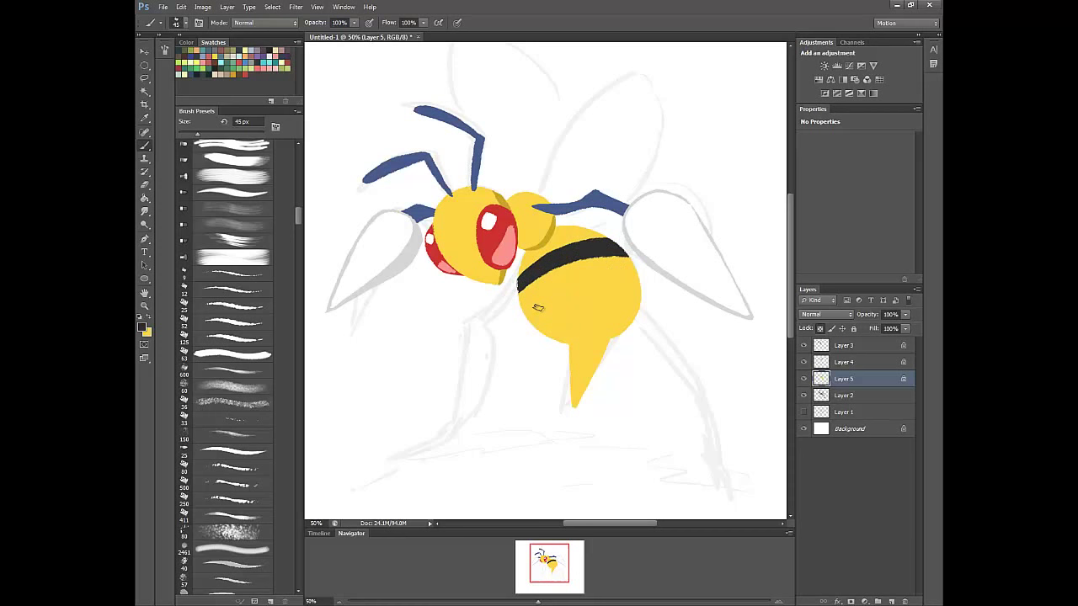
{"action": "mouse_move", "coordinate": [523, 313]}
{"action": "left_mouse_down"}
{"action": "mouse_move", "coordinate": [580, 286]}
{"action": "mouse_move", "coordinate": [645, 294]}
{"action": "left_mouse_up"}
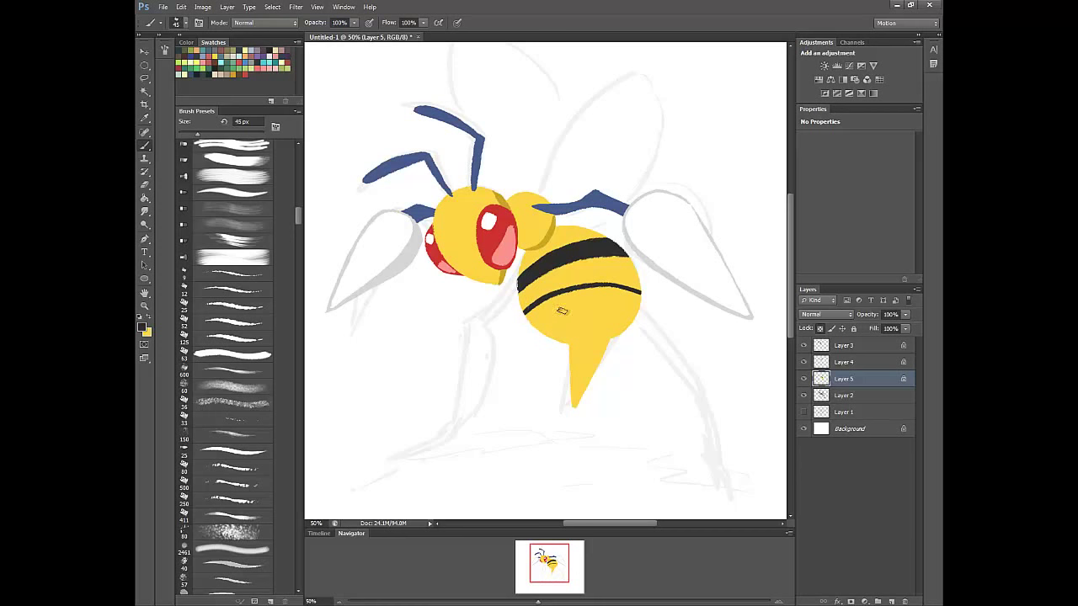
{"action": "mouse_move", "coordinate": [532, 322]}
{"action": "left_mouse_down"}
{"action": "mouse_move", "coordinate": [642, 303]}
{"action": "mouse_move", "coordinate": [589, 298]}
{"action": "mouse_move", "coordinate": [645, 303]}
{"action": "mouse_move", "coordinate": [566, 295]}
{"action": "mouse_move", "coordinate": [525, 320]}
{"action": "mouse_move", "coordinate": [557, 300]}
{"action": "left_mouse_up"}
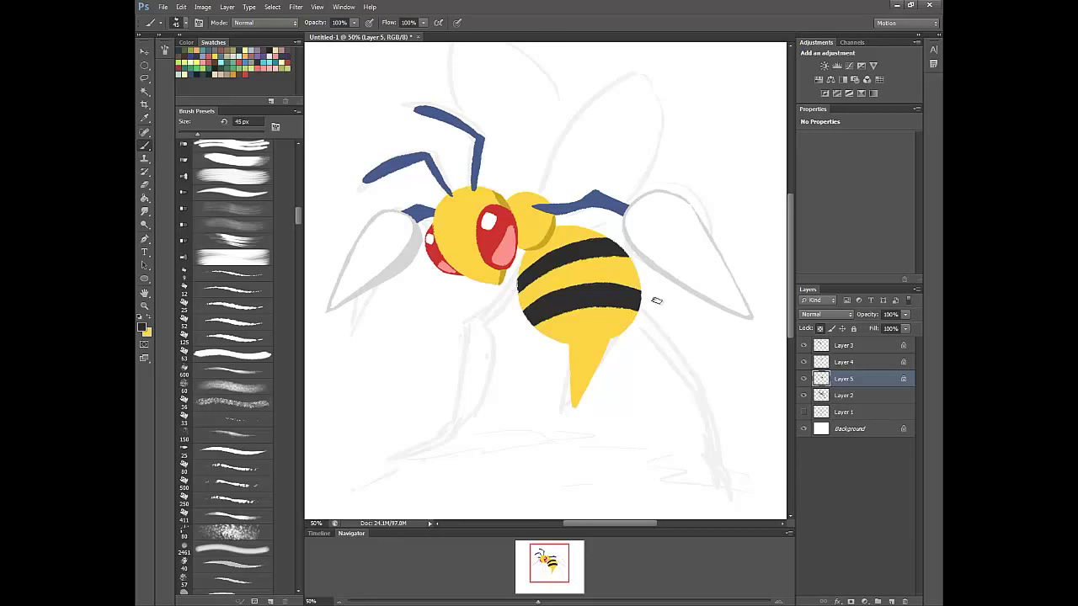
{"action": "left_click", "coordinate": [550, 234], "text": "alt"}
{"action": "mouse_move", "coordinate": [630, 310]}
{"action": "left_mouse_down"}
{"action": "mouse_move", "coordinate": [600, 339]}
{"action": "mouse_move", "coordinate": [627, 316]}
{"action": "left_mouse_up"}
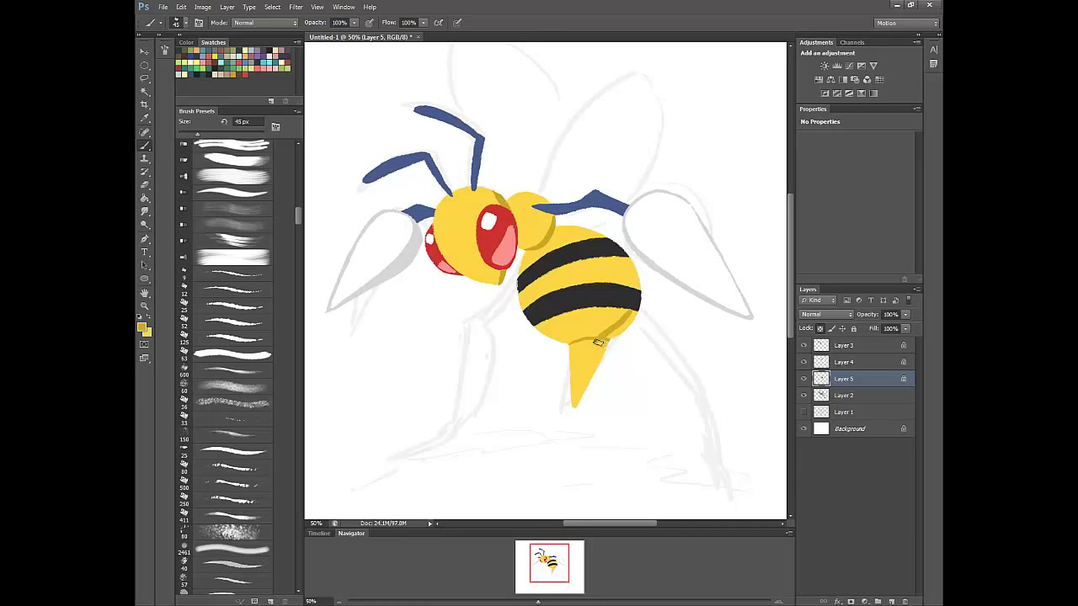
Shade the stinger's right side and the abdomen's lower edge darker yellow
{"action": "mouse_move", "coordinate": [598, 343]}
{"action": "left_mouse_down"}
{"action": "mouse_move", "coordinate": [586, 399]}
{"action": "mouse_move", "coordinate": [606, 342]}
{"action": "left_mouse_up"}
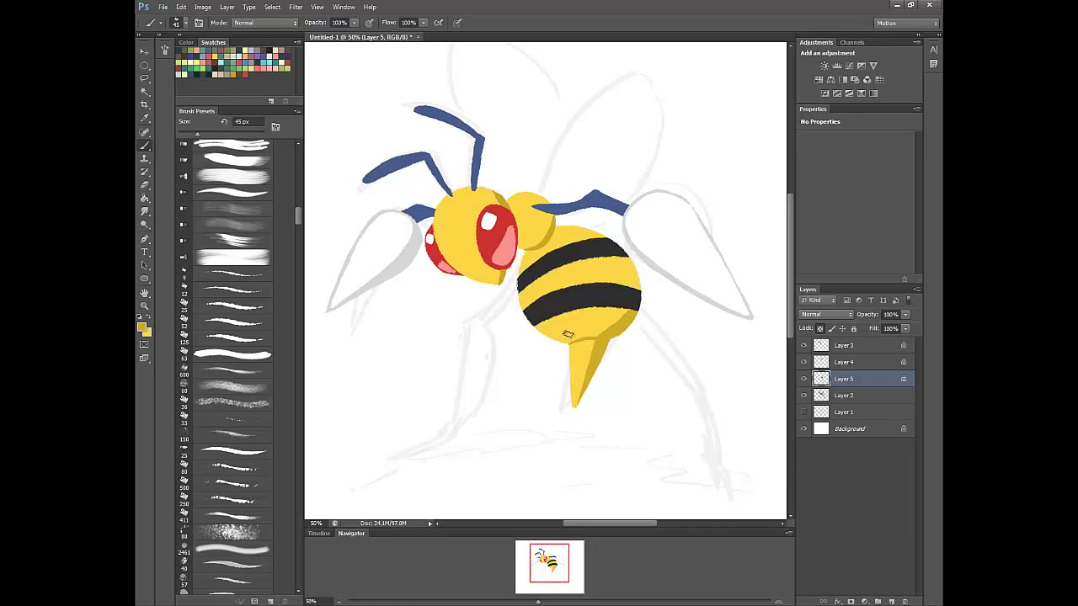
{"action": "mouse_move", "coordinate": [535, 330]}
{"action": "left_mouse_down"}
{"action": "mouse_move", "coordinate": [600, 327]}
{"action": "mouse_move", "coordinate": [628, 310]}
{"action": "left_mouse_up"}
{"action": "left_click_drag", "start_coordinate": [545, 336], "coordinate": [585, 334]}
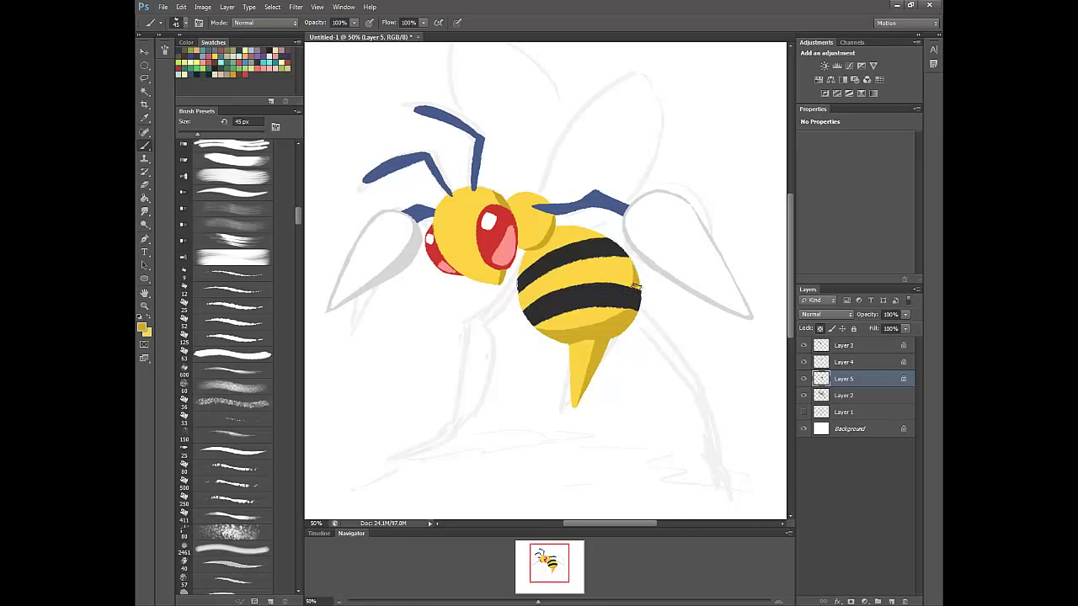
Pick an even darker black from the stripe and darken the lower stripe's right end
{"action": "key", "text": "i"}
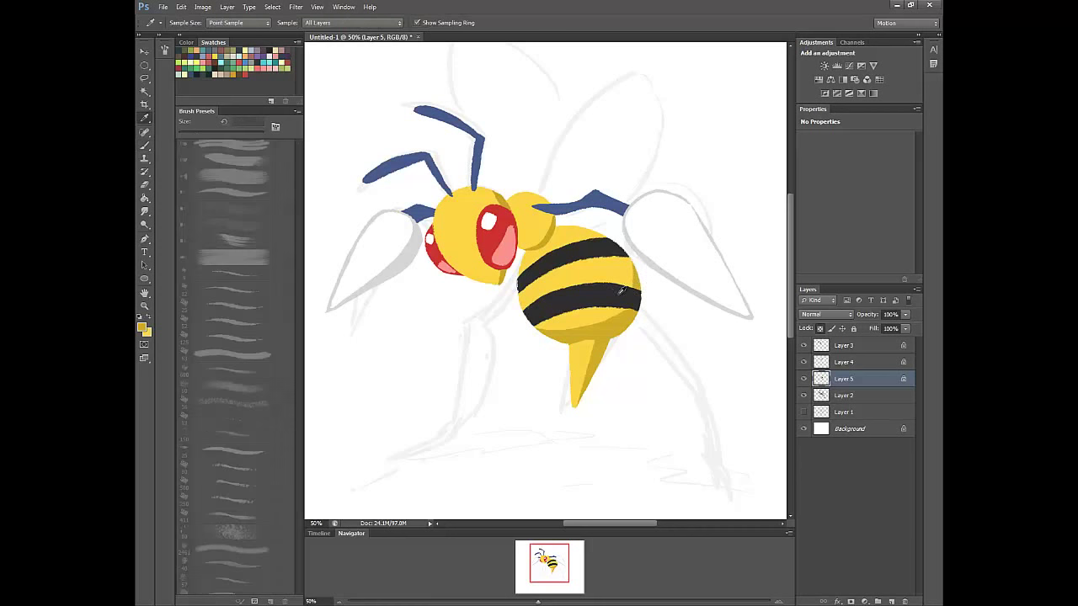
{"action": "left_click", "coordinate": [623, 291]}
{"action": "left_click", "coordinate": [142, 327]}
{"action": "left_click_drag", "start_coordinate": [234, 556], "coordinate": [232, 565]}
{"action": "left_click", "coordinate": [473, 441]}
{"action": "key", "text": "b"}
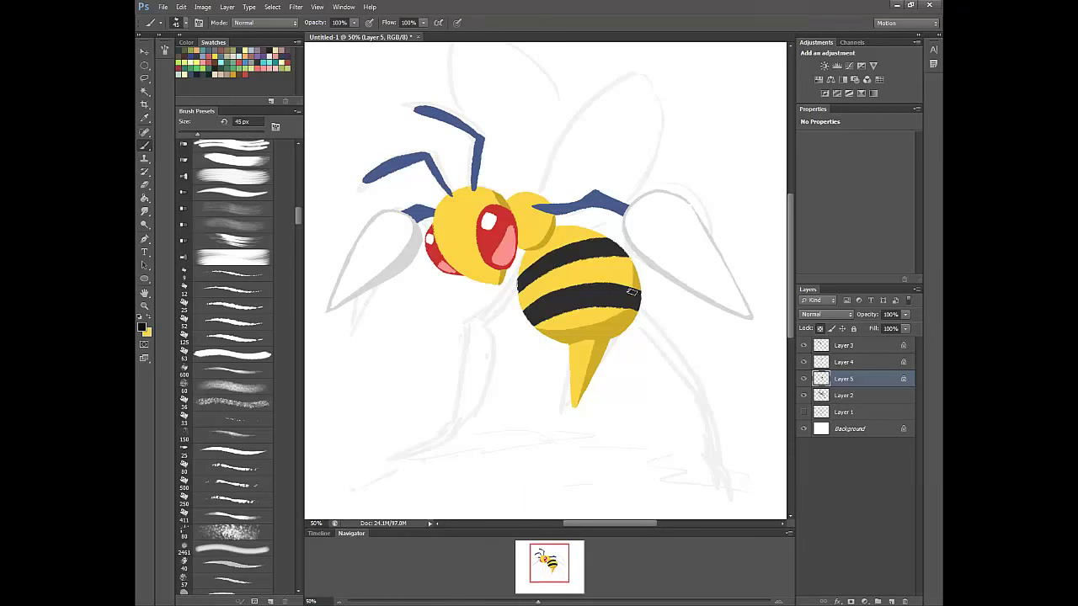
{"action": "left_click_drag", "start_coordinate": [632, 289], "coordinate": [630, 307]}
Add a new Layer 6 above Layer 4 and sample blue as paint colour
{"action": "left_click", "coordinate": [891, 602]}
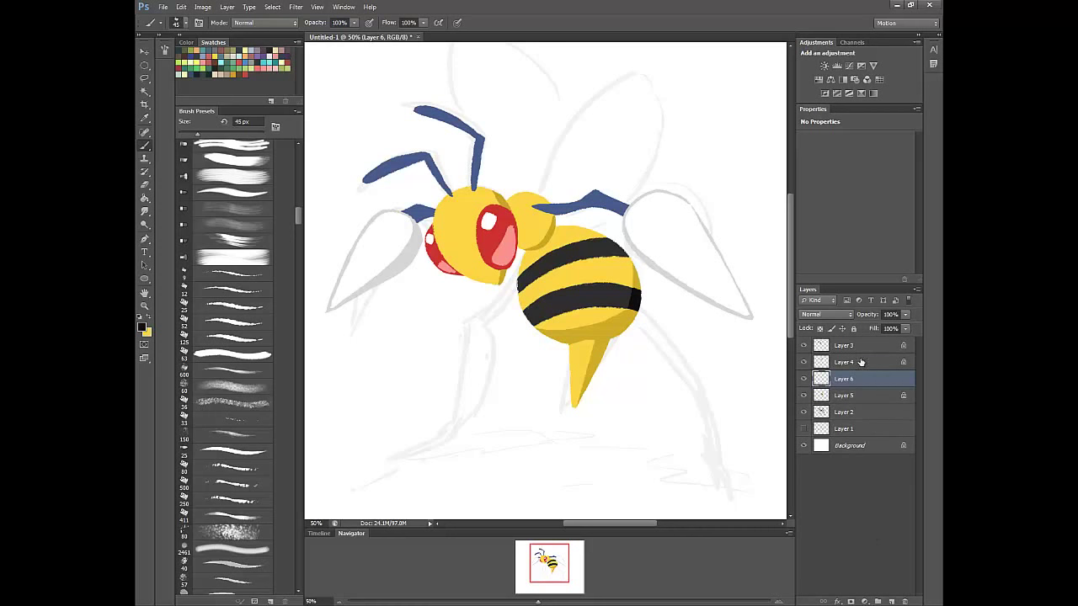
{"action": "left_click_drag", "start_coordinate": [861, 362], "coordinate": [860, 360]}
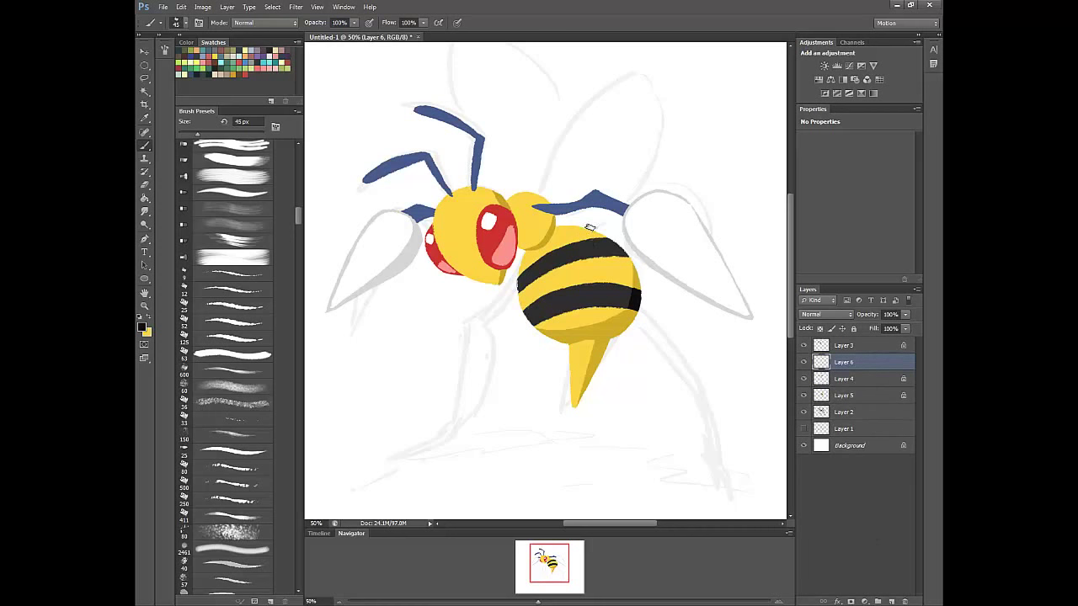
{"action": "key", "text": "i"}
{"action": "key", "text": "b"}
Draw two parallel blue leg lines from the neck across the abdomen, redrawing the second
{"action": "left_click_drag", "start_coordinate": [546, 230], "coordinate": [651, 316]}
{"action": "left_click_drag", "start_coordinate": [548, 229], "coordinate": [657, 307]}
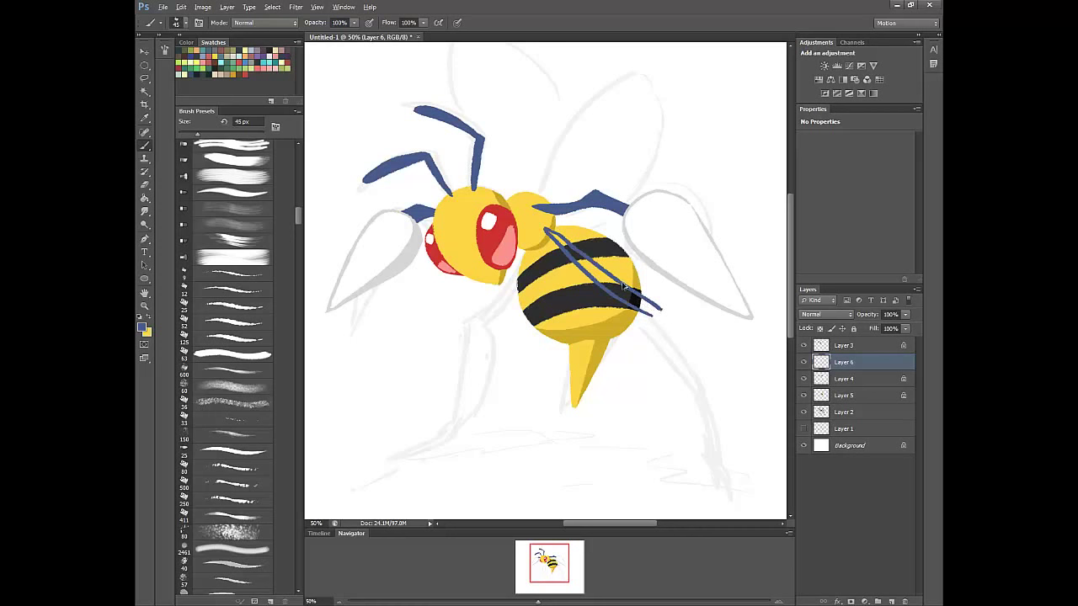
{"action": "key", "text": "ctrl+z"}
{"action": "left_click_drag", "start_coordinate": [547, 231], "coordinate": [650, 310]}
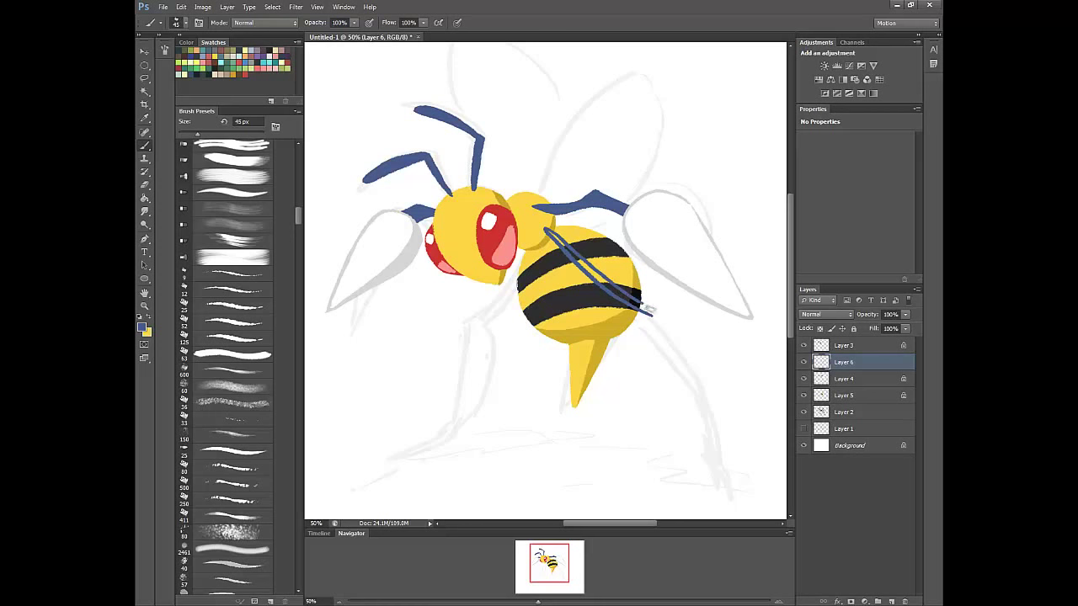
{"action": "key", "text": "ctrl+z"}
{"action": "left_click_drag", "start_coordinate": [547, 230], "coordinate": [659, 314]}
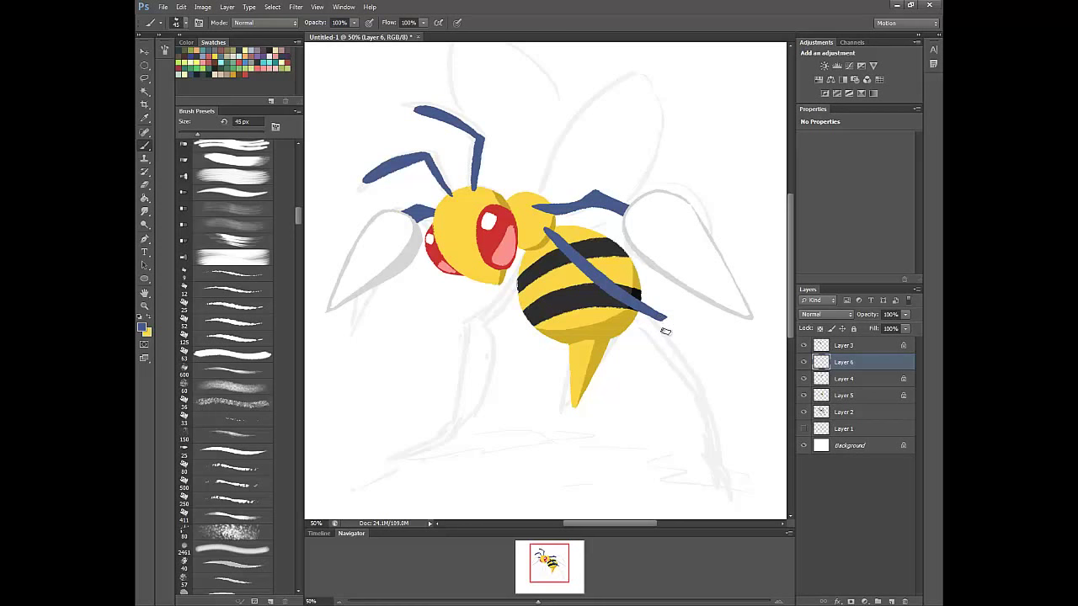
Paint the lower leg blue down toward the lower right and lengthen its tip
{"action": "left_click_drag", "start_coordinate": [662, 320], "coordinate": [709, 444]}
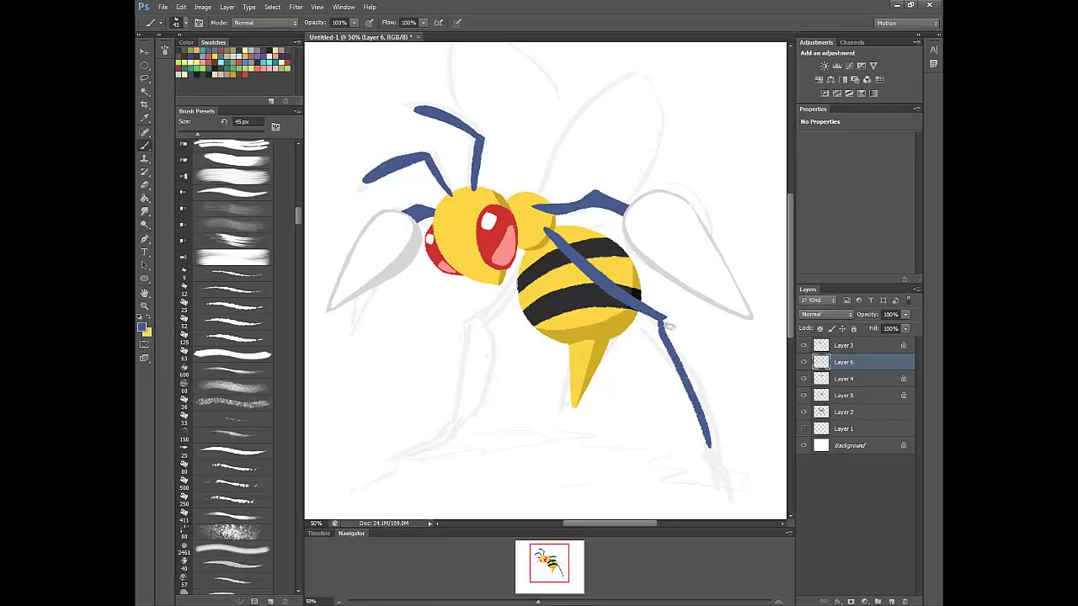
{"action": "mouse_move", "coordinate": [663, 320]}
{"action": "left_mouse_down"}
{"action": "mouse_move", "coordinate": [697, 368]}
{"action": "mouse_move", "coordinate": [713, 446]}
{"action": "left_mouse_up"}
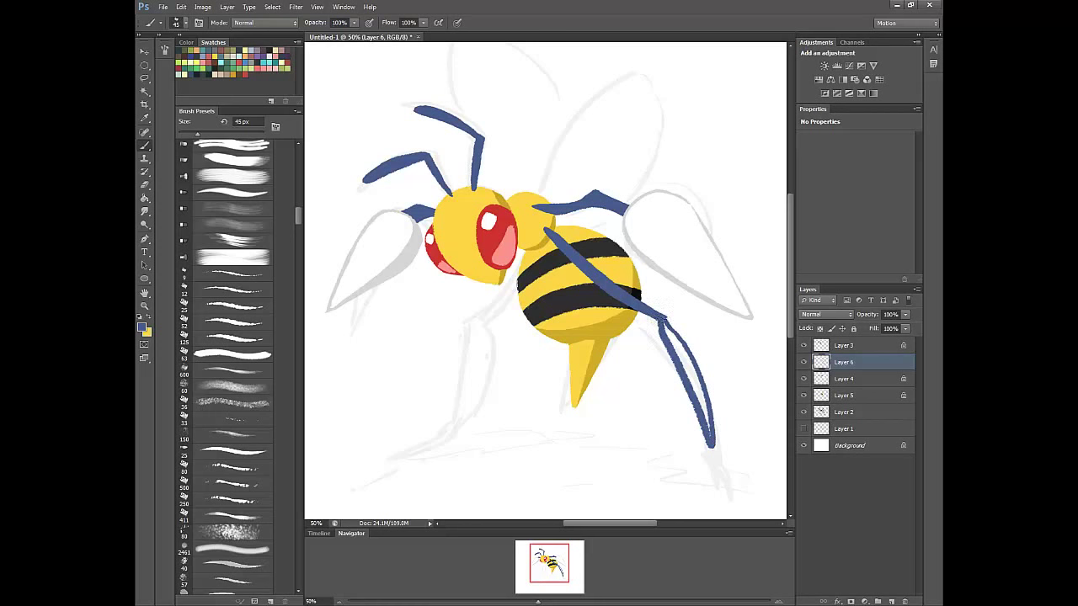
{"action": "mouse_move", "coordinate": [663, 330]}
{"action": "left_mouse_down"}
{"action": "mouse_move", "coordinate": [699, 393]}
{"action": "mouse_move", "coordinate": [693, 379]}
{"action": "left_mouse_up"}
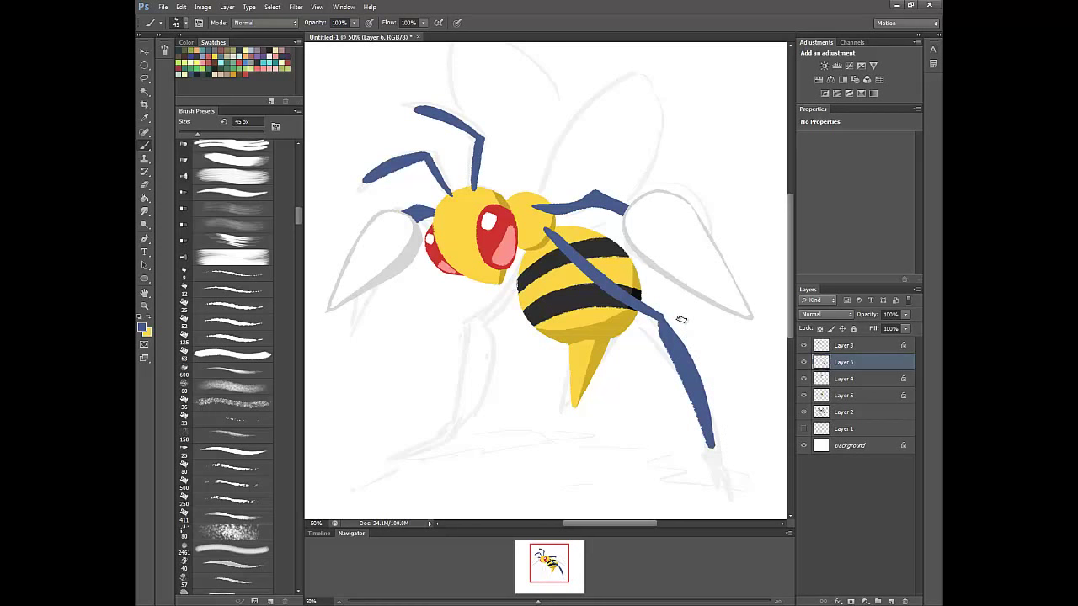
{"action": "left_click_drag", "start_coordinate": [708, 434], "coordinate": [735, 502]}
{"action": "left_click", "coordinate": [860, 411]}
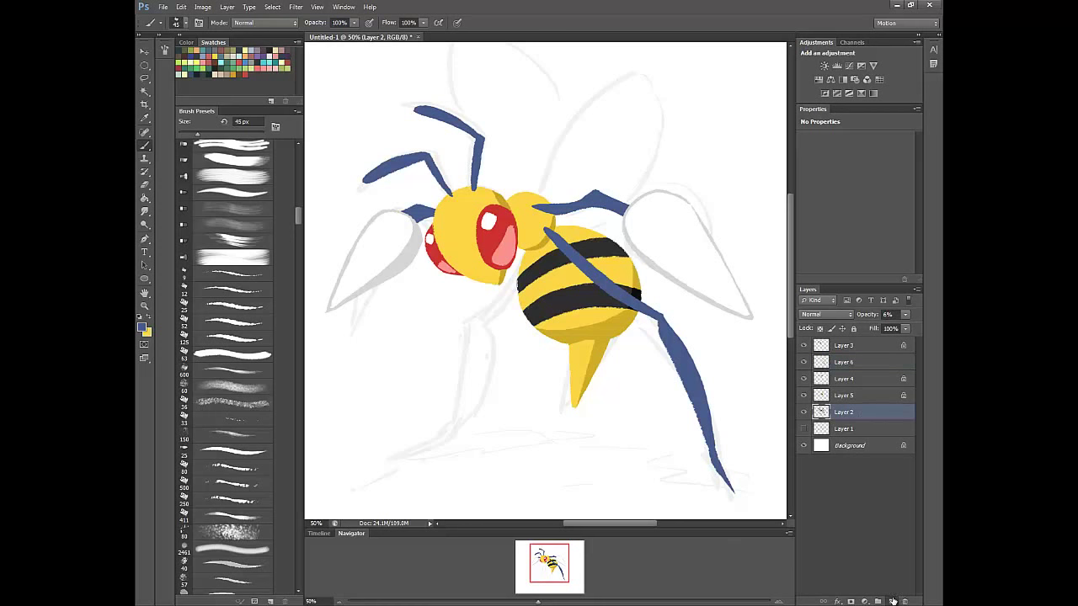
On a new Layer 7, paint a blue front leg bending down-left to a thin claw
{"action": "left_click", "coordinate": [891, 600]}
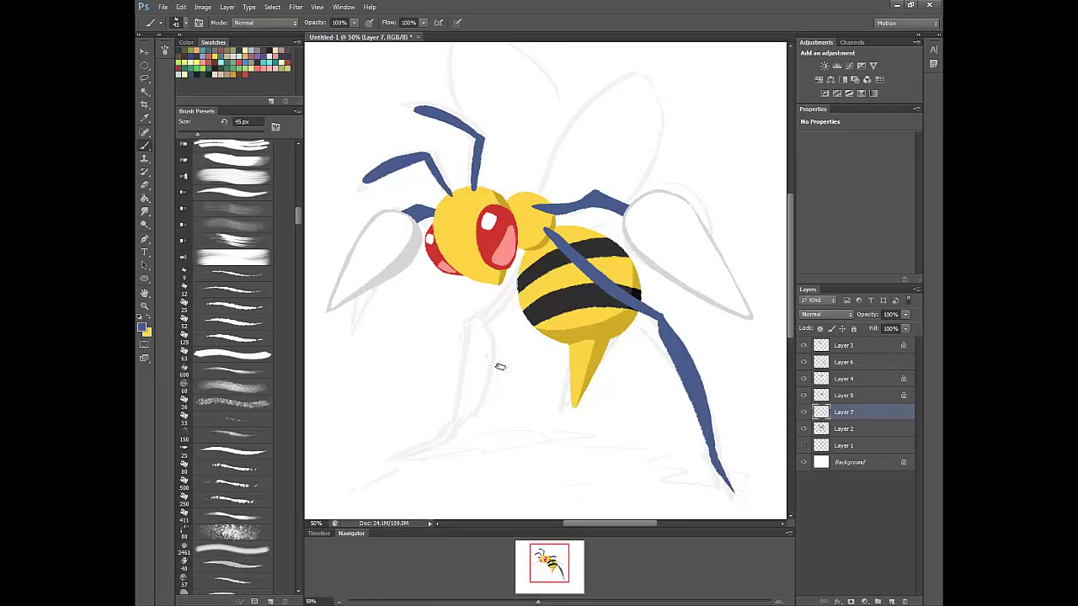
{"action": "mouse_move", "coordinate": [523, 253]}
{"action": "left_mouse_down"}
{"action": "mouse_move", "coordinate": [462, 317]}
{"action": "mouse_move", "coordinate": [501, 301]}
{"action": "mouse_move", "coordinate": [466, 318]}
{"action": "mouse_move", "coordinate": [546, 243]}
{"action": "left_mouse_up"}
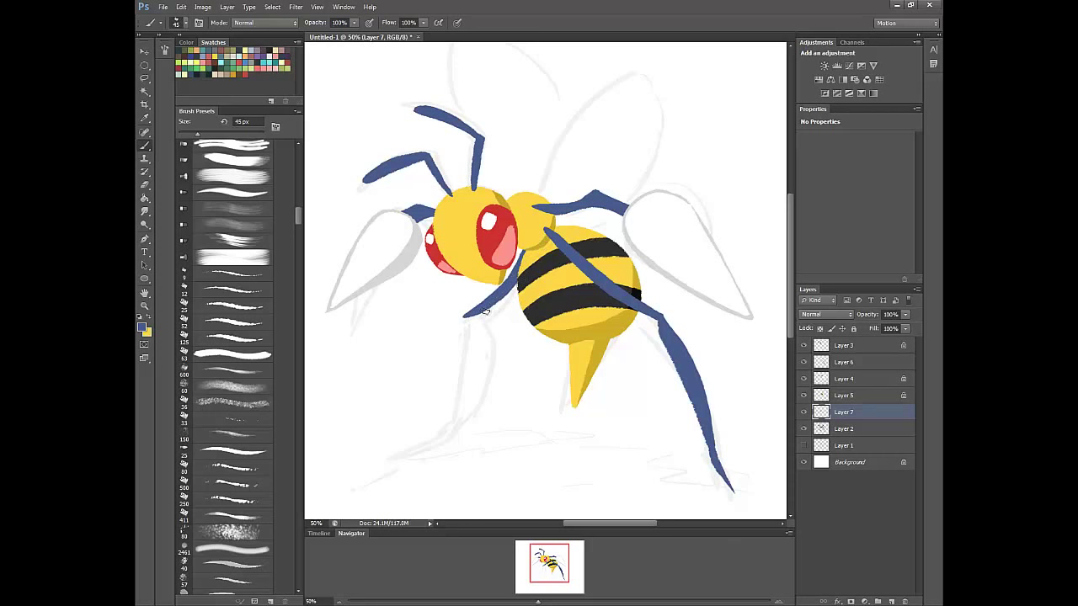
{"action": "mouse_move", "coordinate": [485, 311]}
{"action": "left_mouse_down"}
{"action": "mouse_move", "coordinate": [461, 320]}
{"action": "mouse_move", "coordinate": [459, 332]}
{"action": "mouse_move", "coordinate": [470, 319]}
{"action": "mouse_move", "coordinate": [461, 379]}
{"action": "left_mouse_up"}
{"action": "key", "text": "ctrl+z"}
{"action": "mouse_move", "coordinate": [463, 325]}
{"action": "left_mouse_down"}
{"action": "mouse_move", "coordinate": [439, 387]}
{"action": "mouse_move", "coordinate": [459, 388]}
{"action": "mouse_move", "coordinate": [466, 335]}
{"action": "mouse_move", "coordinate": [443, 389]}
{"action": "left_mouse_up"}
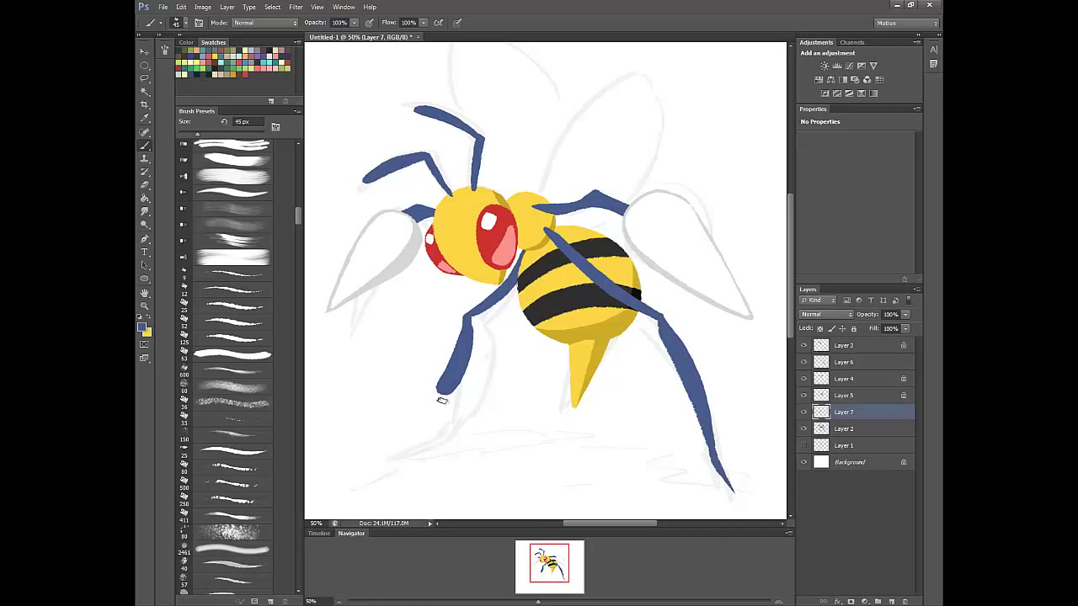
{"action": "mouse_move", "coordinate": [442, 390]}
{"action": "left_mouse_down"}
{"action": "mouse_move", "coordinate": [446, 420]}
{"action": "mouse_move", "coordinate": [435, 415]}
{"action": "mouse_move", "coordinate": [447, 425]}
{"action": "mouse_move", "coordinate": [389, 447]}
{"action": "mouse_move", "coordinate": [456, 433]}
{"action": "mouse_move", "coordinate": [467, 369]}
{"action": "mouse_move", "coordinate": [455, 372]}
{"action": "mouse_move", "coordinate": [462, 436]}
{"action": "mouse_move", "coordinate": [450, 383]}
{"action": "mouse_move", "coordinate": [450, 416]}
{"action": "mouse_move", "coordinate": [449, 398]}
{"action": "mouse_move", "coordinate": [399, 442]}
{"action": "left_mouse_up"}
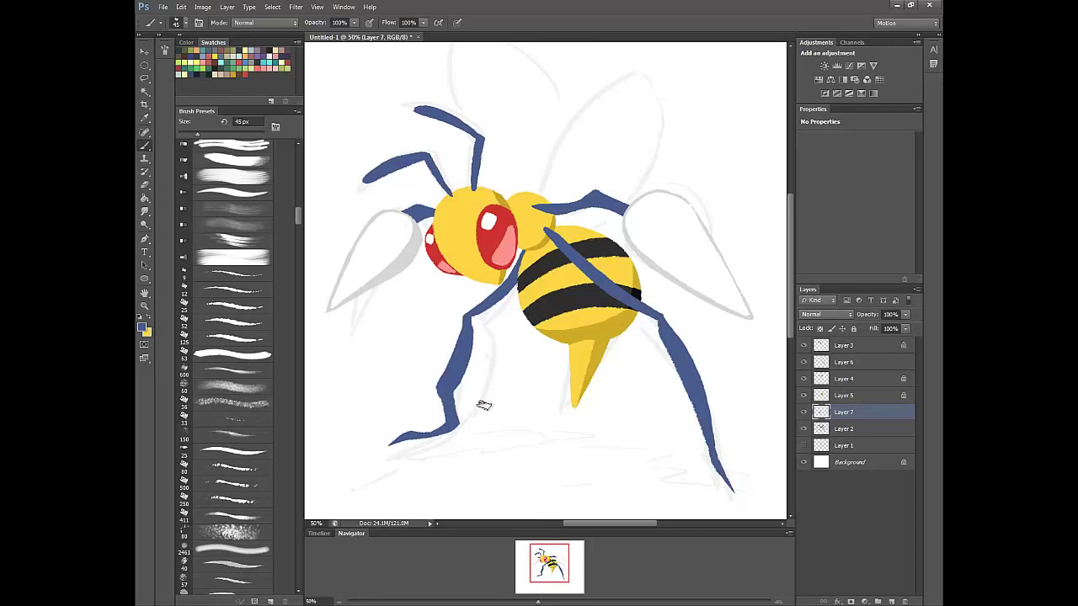
Reshape the front foot's toe and pan so the whole bee is visible
{"action": "left_click", "coordinate": [852, 363]}
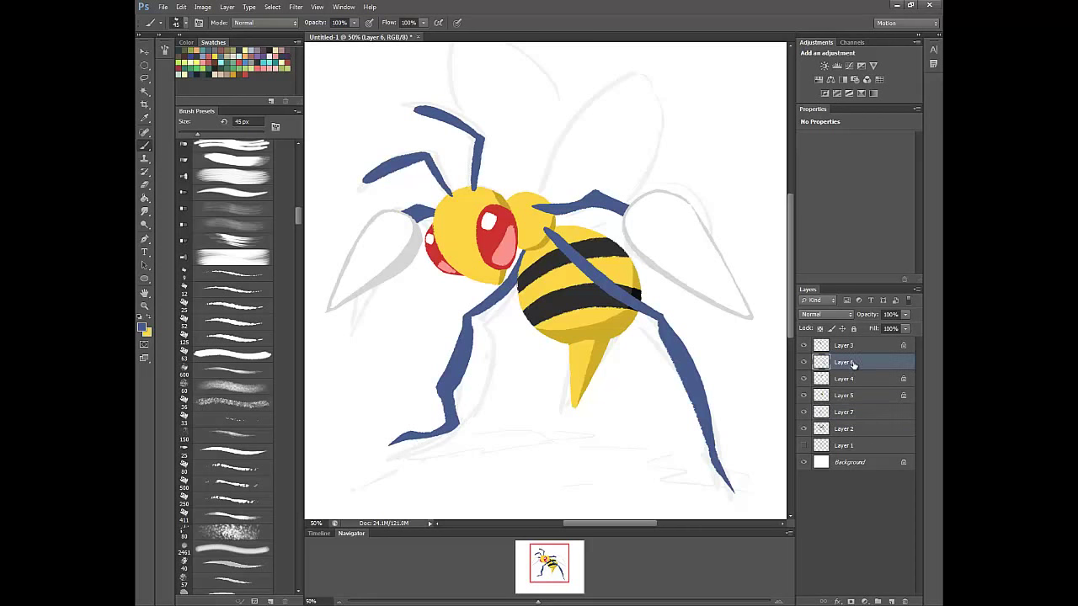
{"action": "left_click_drag", "start_coordinate": [562, 577], "coordinate": [563, 582]}
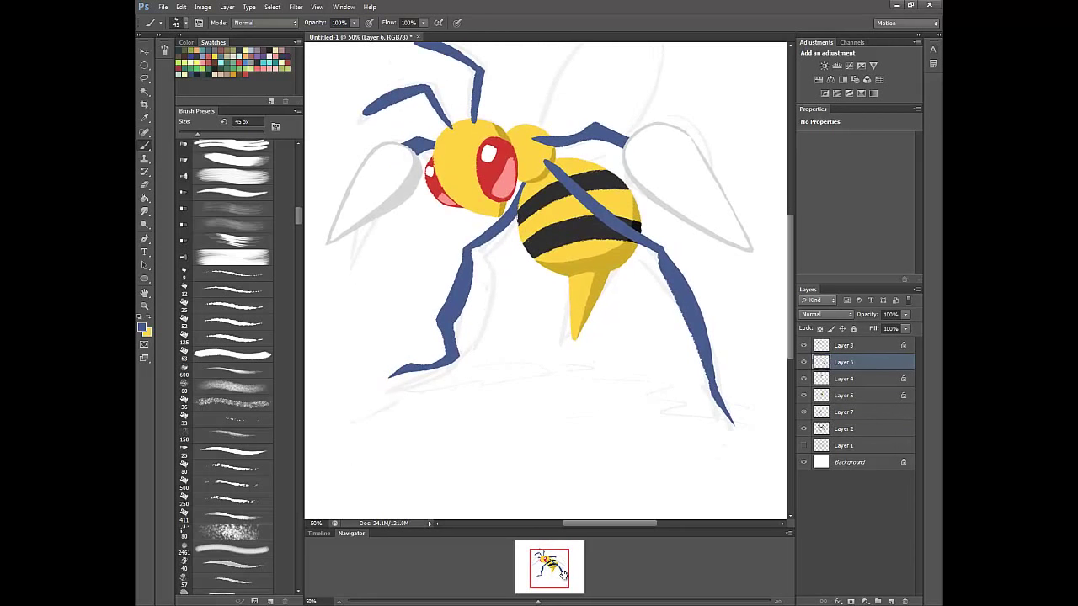
{"action": "left_click", "coordinate": [859, 412]}
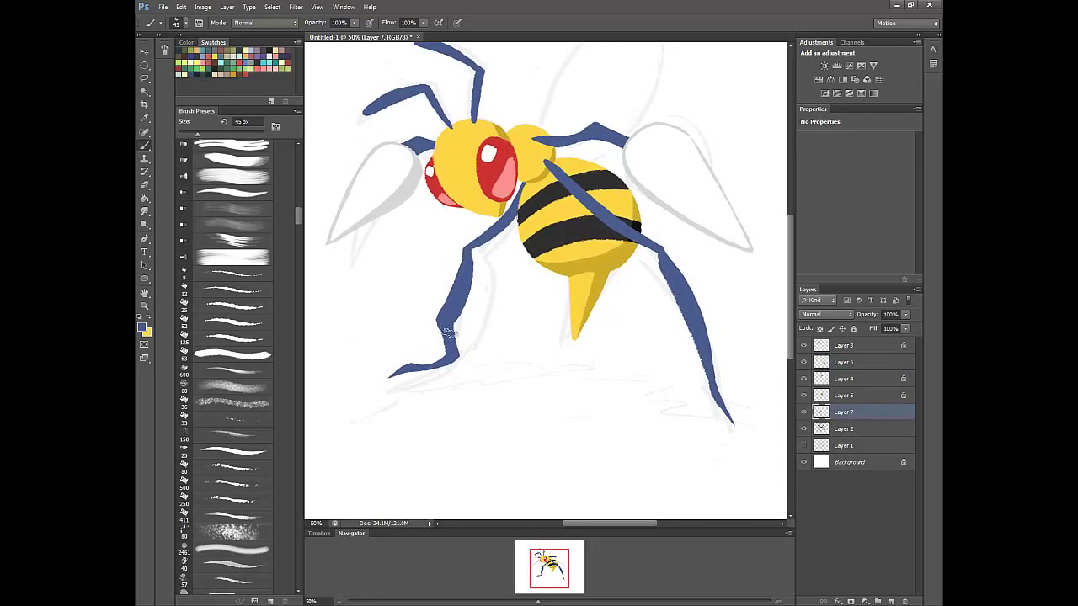
{"action": "left_click_drag", "start_coordinate": [387, 376], "coordinate": [438, 346]}
{"action": "left_click_drag", "start_coordinate": [558, 579], "coordinate": [551, 554]}
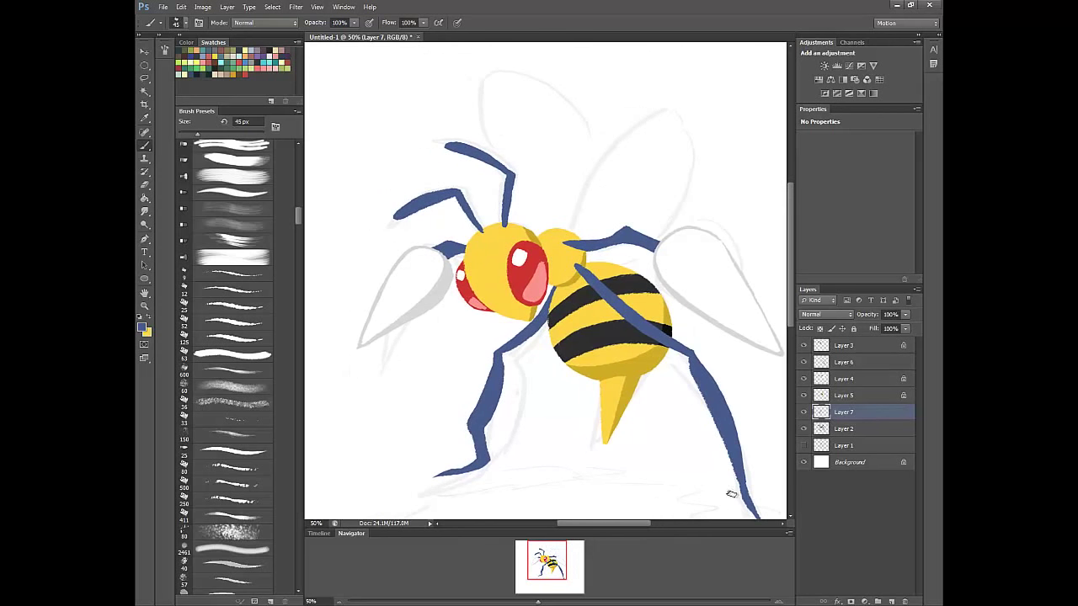
Add a new Layer 8 above Layer 2 and sample the wing's grey
{"action": "left_click", "coordinate": [860, 428]}
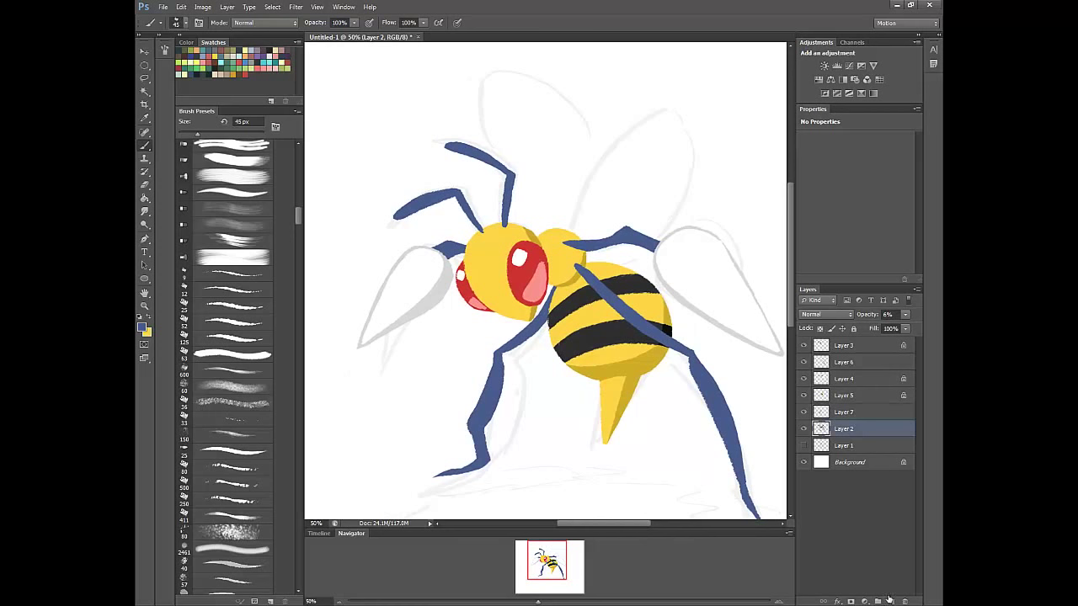
{"action": "left_click", "coordinate": [891, 602]}
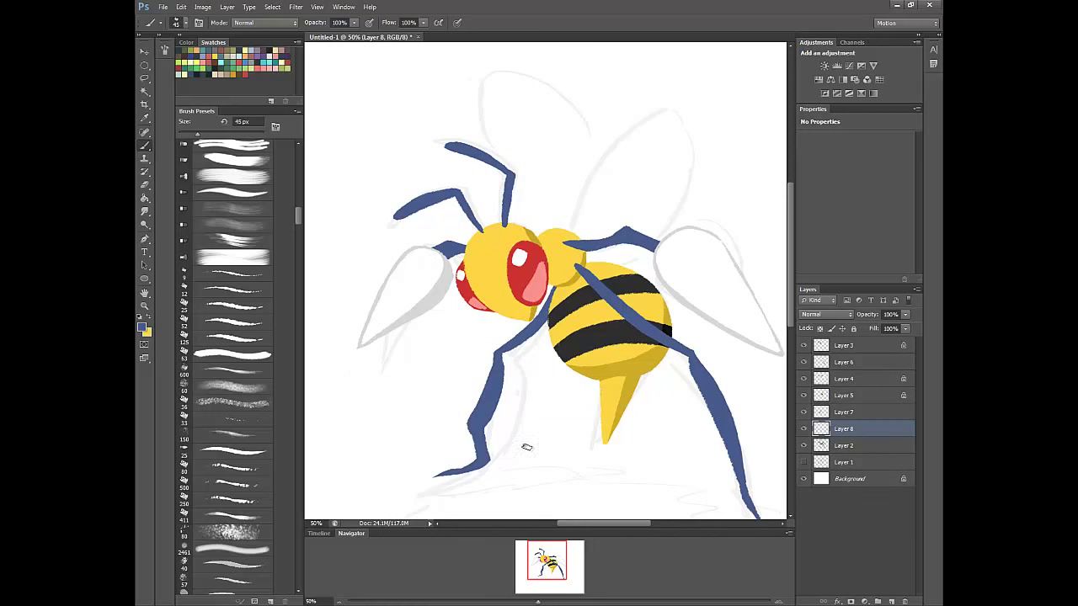
{"action": "key", "text": "i"}
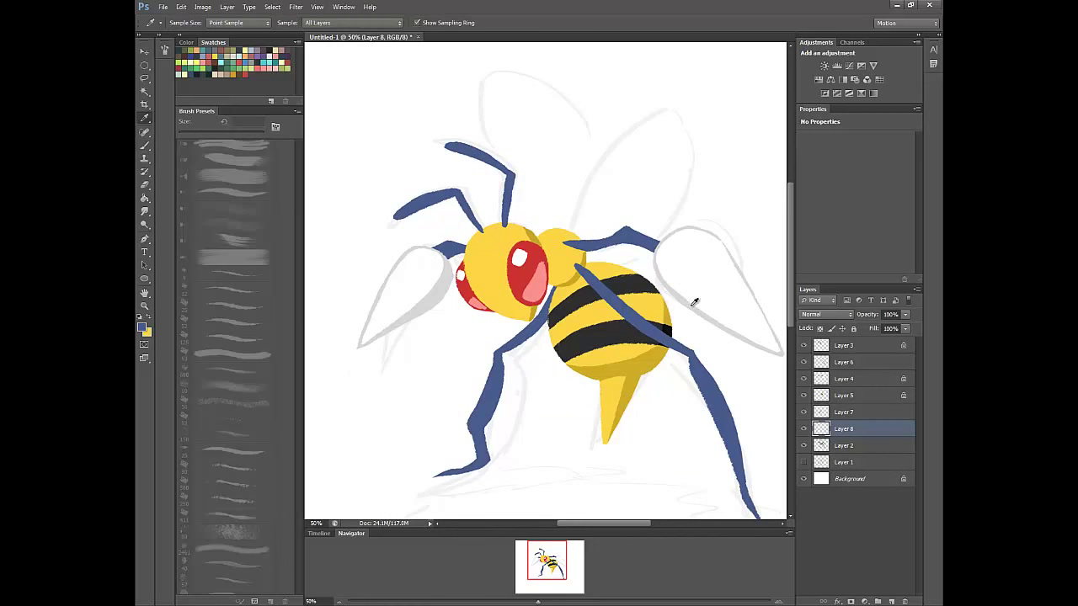
{"action": "left_click", "coordinate": [694, 304]}
{"action": "key", "text": "b"}
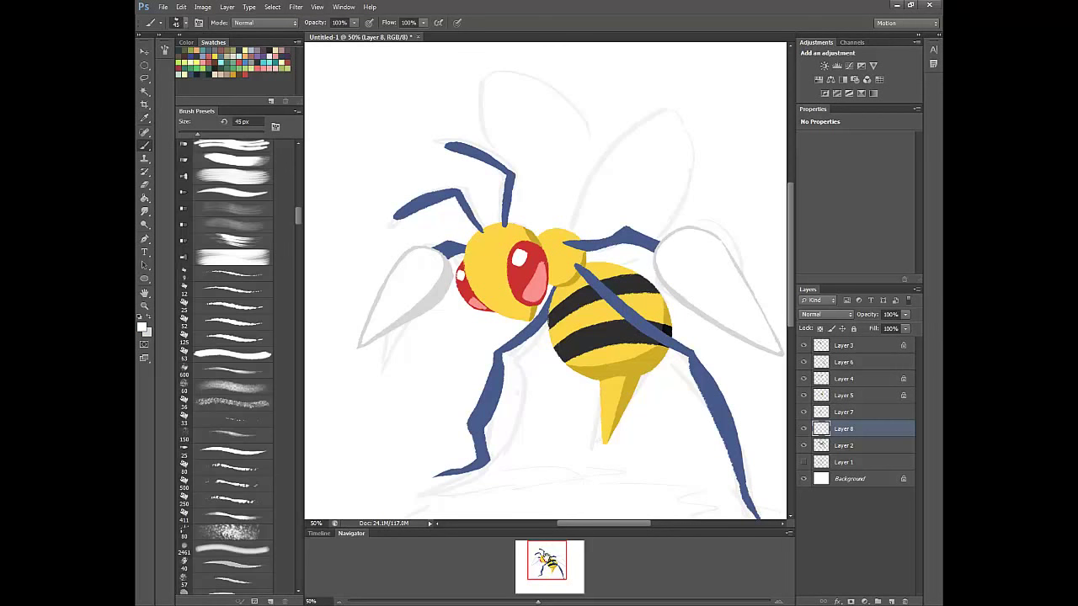
Outline and fill the upper back wing with light grey
{"action": "left_click_drag", "start_coordinate": [546, 557], "coordinate": [552, 557]}
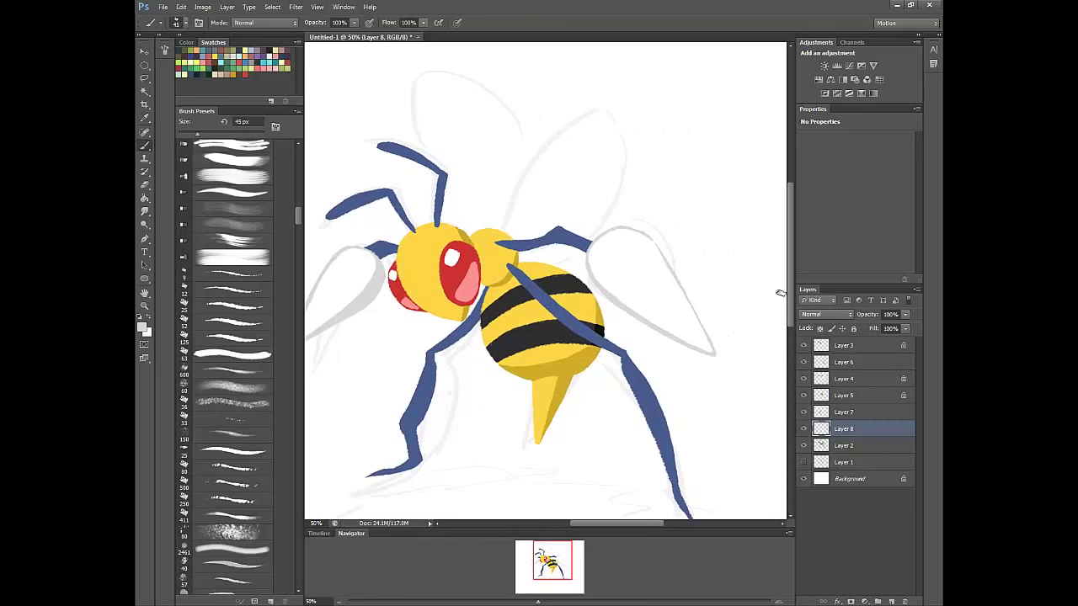
{"action": "scroll", "coordinate": [782, 292], "scroll_direction": "up", "scroll_amount": 3}
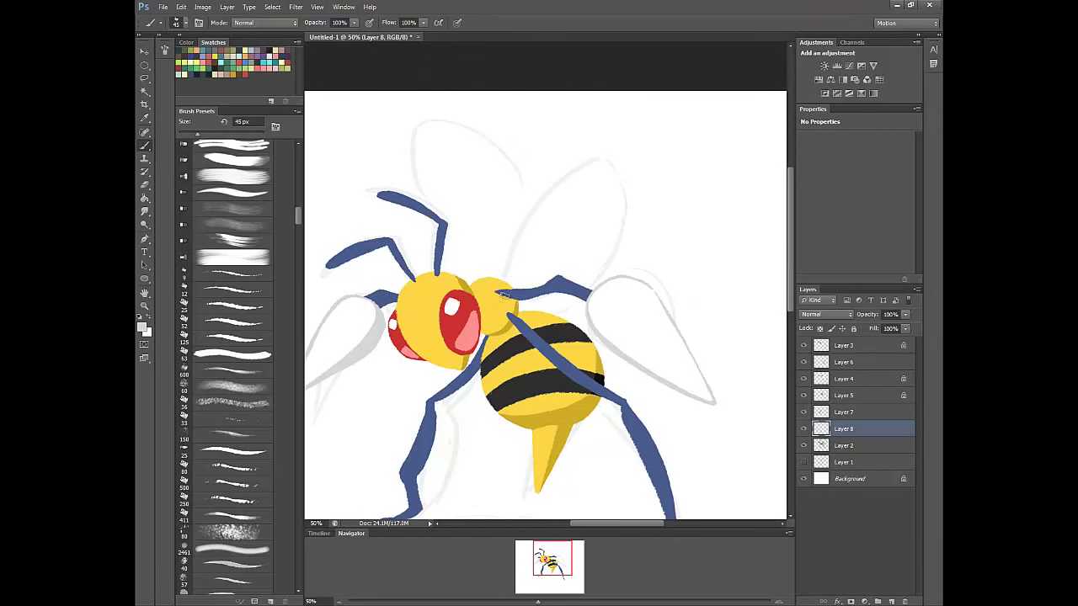
{"action": "mouse_move", "coordinate": [505, 274]}
{"action": "left_mouse_down"}
{"action": "mouse_move", "coordinate": [519, 231]}
{"action": "mouse_move", "coordinate": [566, 175]}
{"action": "mouse_move", "coordinate": [604, 160]}
{"action": "mouse_move", "coordinate": [629, 182]}
{"action": "mouse_move", "coordinate": [632, 219]}
{"action": "mouse_move", "coordinate": [585, 287]}
{"action": "left_mouse_up"}
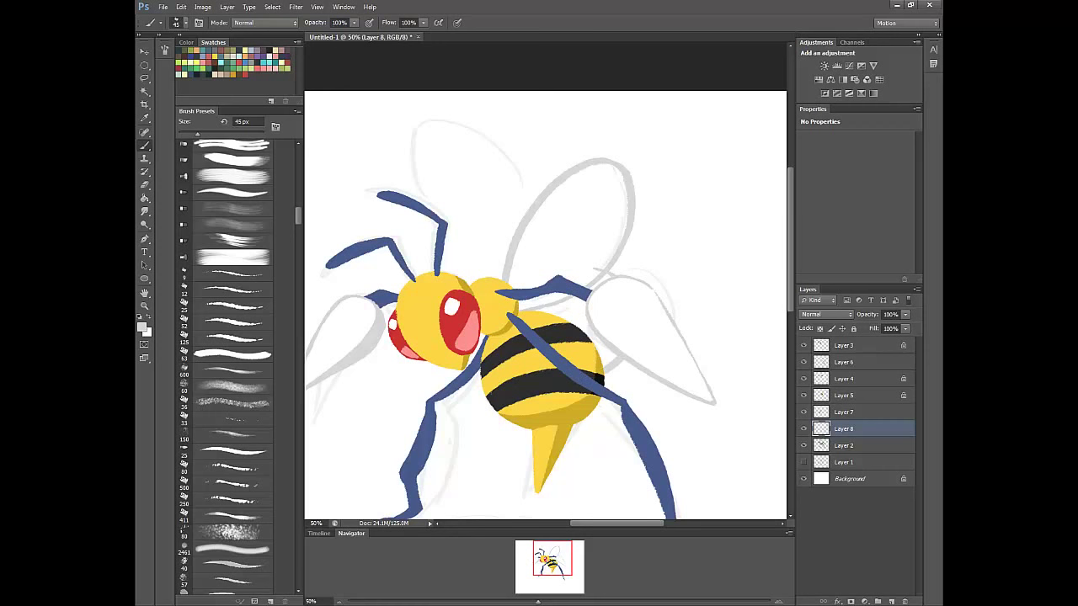
{"action": "mouse_move", "coordinate": [598, 369]}
{"action": "left_mouse_down"}
{"action": "mouse_move", "coordinate": [605, 320]}
{"action": "mouse_move", "coordinate": [584, 330]}
{"action": "mouse_move", "coordinate": [605, 283]}
{"action": "mouse_move", "coordinate": [574, 292]}
{"action": "mouse_move", "coordinate": [550, 273]}
{"action": "mouse_move", "coordinate": [527, 286]}
{"action": "mouse_move", "coordinate": [538, 266]}
{"action": "mouse_move", "coordinate": [520, 283]}
{"action": "mouse_move", "coordinate": [552, 216]}
{"action": "mouse_move", "coordinate": [507, 291]}
{"action": "mouse_move", "coordinate": [545, 200]}
{"action": "mouse_move", "coordinate": [508, 286]}
{"action": "mouse_move", "coordinate": [586, 169]}
{"action": "mouse_move", "coordinate": [565, 199]}
{"action": "mouse_move", "coordinate": [587, 177]}
{"action": "mouse_move", "coordinate": [552, 275]}
{"action": "mouse_move", "coordinate": [582, 186]}
{"action": "mouse_move", "coordinate": [569, 263]}
{"action": "mouse_move", "coordinate": [584, 203]}
{"action": "mouse_move", "coordinate": [590, 230]}
{"action": "mouse_move", "coordinate": [600, 207]}
{"action": "mouse_move", "coordinate": [595, 234]}
{"action": "mouse_move", "coordinate": [601, 210]}
{"action": "mouse_move", "coordinate": [599, 243]}
{"action": "mouse_move", "coordinate": [610, 227]}
{"action": "mouse_move", "coordinate": [613, 246]}
{"action": "mouse_move", "coordinate": [625, 216]}
{"action": "mouse_move", "coordinate": [608, 264]}
{"action": "mouse_move", "coordinate": [638, 176]}
{"action": "mouse_move", "coordinate": [613, 181]}
{"action": "mouse_move", "coordinate": [622, 183]}
{"action": "mouse_move", "coordinate": [614, 167]}
{"action": "mouse_move", "coordinate": [614, 193]}
{"action": "left_mouse_up"}
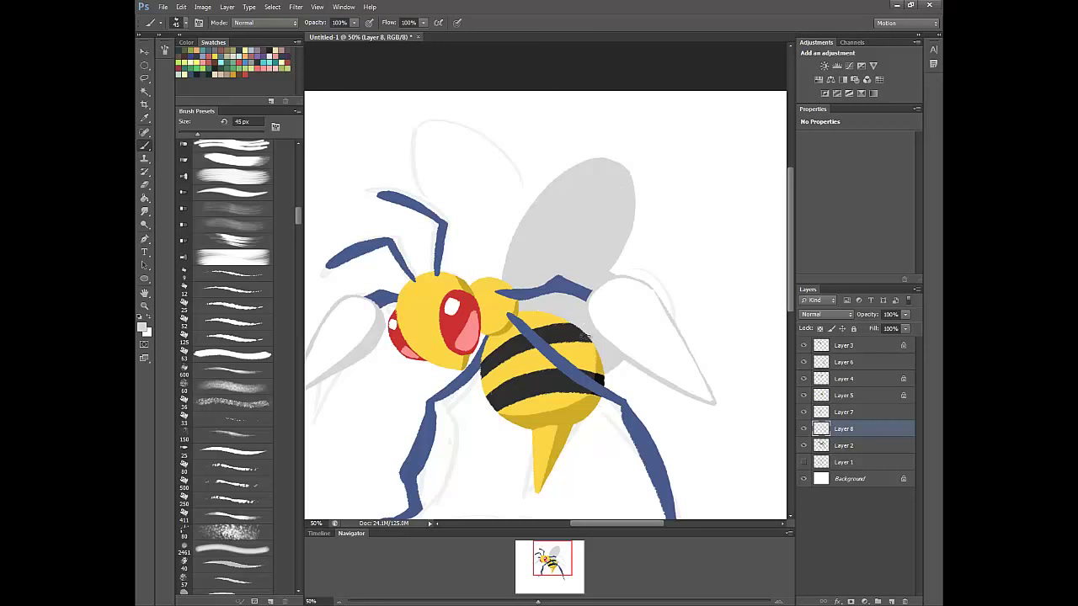
Paint the upper wing's interior white, from tip to below the blue leg, keeping its grey edge
{"action": "key", "text": "c"}
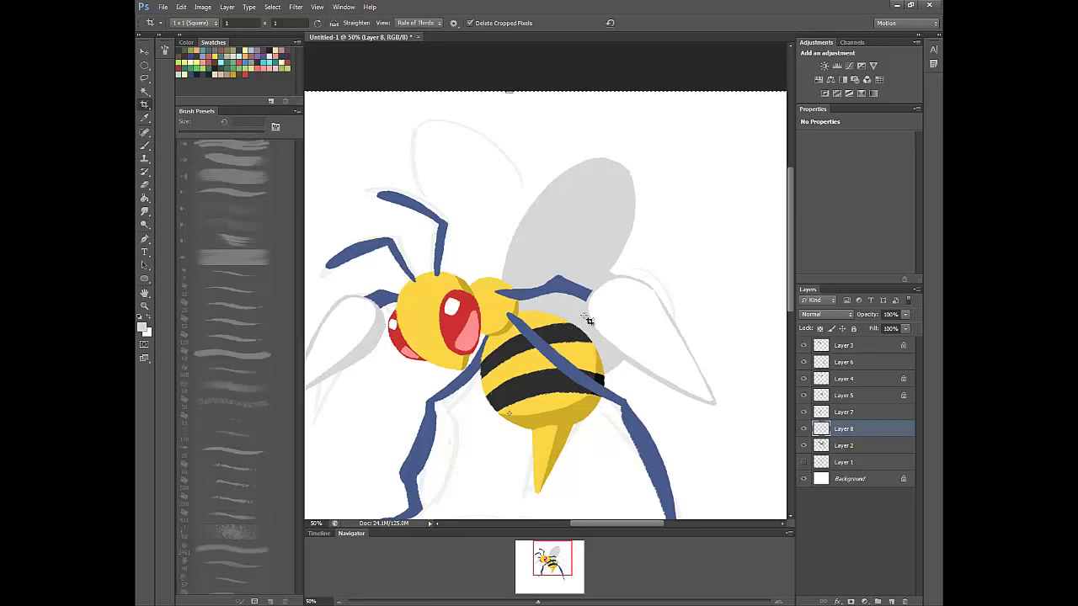
{"action": "key", "text": "b"}
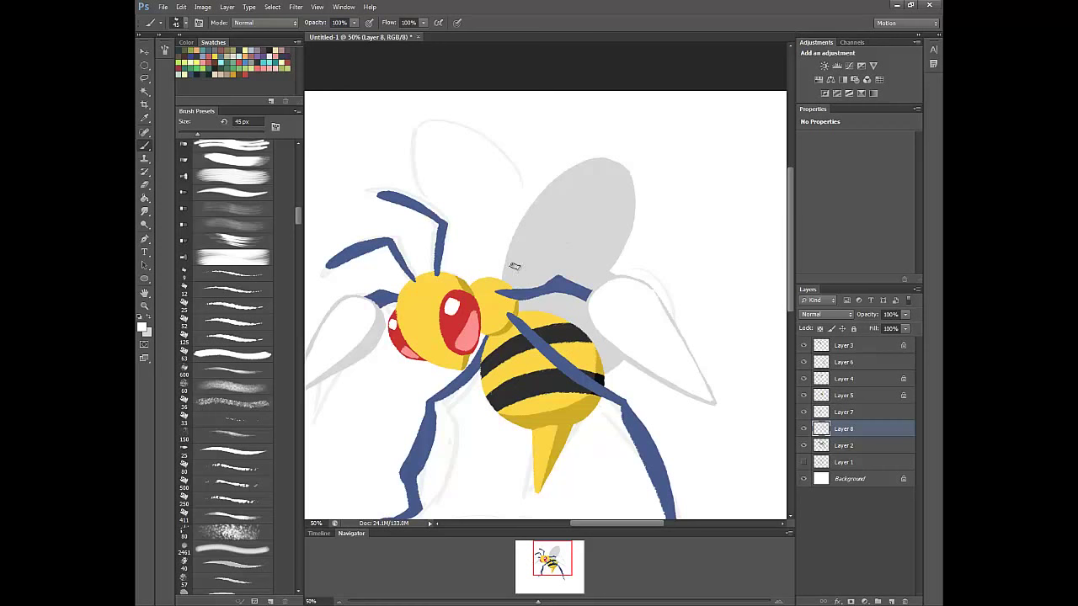
{"action": "mouse_move", "coordinate": [507, 291]}
{"action": "left_mouse_down"}
{"action": "mouse_move", "coordinate": [554, 195]}
{"action": "mouse_move", "coordinate": [611, 156]}
{"action": "mouse_move", "coordinate": [602, 168]}
{"action": "mouse_move", "coordinate": [628, 178]}
{"action": "left_mouse_up"}
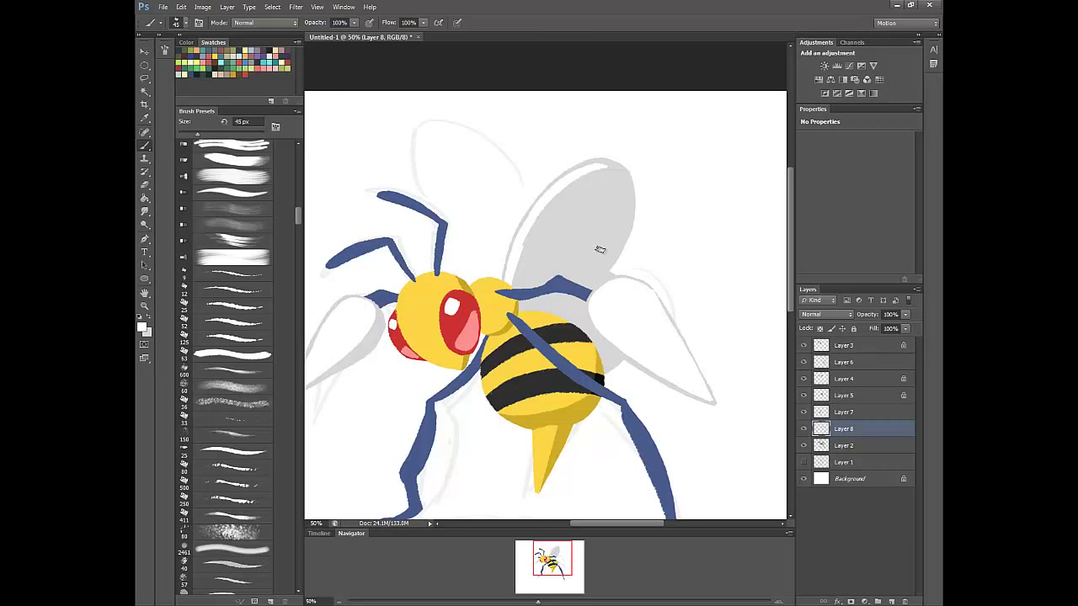
{"action": "mouse_move", "coordinate": [615, 250]}
{"action": "left_mouse_down"}
{"action": "mouse_move", "coordinate": [578, 289]}
{"action": "mouse_move", "coordinate": [618, 245]}
{"action": "mouse_move", "coordinate": [573, 289]}
{"action": "mouse_move", "coordinate": [595, 276]}
{"action": "mouse_move", "coordinate": [547, 298]}
{"action": "mouse_move", "coordinate": [582, 288]}
{"action": "mouse_move", "coordinate": [509, 303]}
{"action": "mouse_move", "coordinate": [572, 292]}
{"action": "mouse_move", "coordinate": [508, 297]}
{"action": "mouse_move", "coordinate": [556, 286]}
{"action": "mouse_move", "coordinate": [559, 222]}
{"action": "mouse_move", "coordinate": [519, 251]}
{"action": "mouse_move", "coordinate": [514, 280]}
{"action": "mouse_move", "coordinate": [526, 261]}
{"action": "mouse_move", "coordinate": [529, 277]}
{"action": "mouse_move", "coordinate": [579, 244]}
{"action": "mouse_move", "coordinate": [576, 261]}
{"action": "mouse_move", "coordinate": [605, 253]}
{"action": "mouse_move", "coordinate": [586, 276]}
{"action": "mouse_move", "coordinate": [651, 180]}
{"action": "mouse_move", "coordinate": [612, 246]}
{"action": "mouse_move", "coordinate": [629, 202]}
{"action": "mouse_move", "coordinate": [628, 220]}
{"action": "mouse_move", "coordinate": [620, 166]}
{"action": "mouse_move", "coordinate": [623, 178]}
{"action": "mouse_move", "coordinate": [615, 167]}
{"action": "mouse_move", "coordinate": [584, 169]}
{"action": "mouse_move", "coordinate": [600, 171]}
{"action": "mouse_move", "coordinate": [572, 184]}
{"action": "mouse_move", "coordinate": [524, 262]}
{"action": "mouse_move", "coordinate": [555, 212]}
{"action": "mouse_move", "coordinate": [553, 237]}
{"action": "mouse_move", "coordinate": [597, 177]}
{"action": "mouse_move", "coordinate": [569, 244]}
{"action": "mouse_move", "coordinate": [602, 191]}
{"action": "mouse_move", "coordinate": [587, 228]}
{"action": "mouse_move", "coordinate": [603, 205]}
{"action": "left_mouse_up"}
{"action": "left_click_drag", "start_coordinate": [610, 216], "coordinate": [606, 246]}
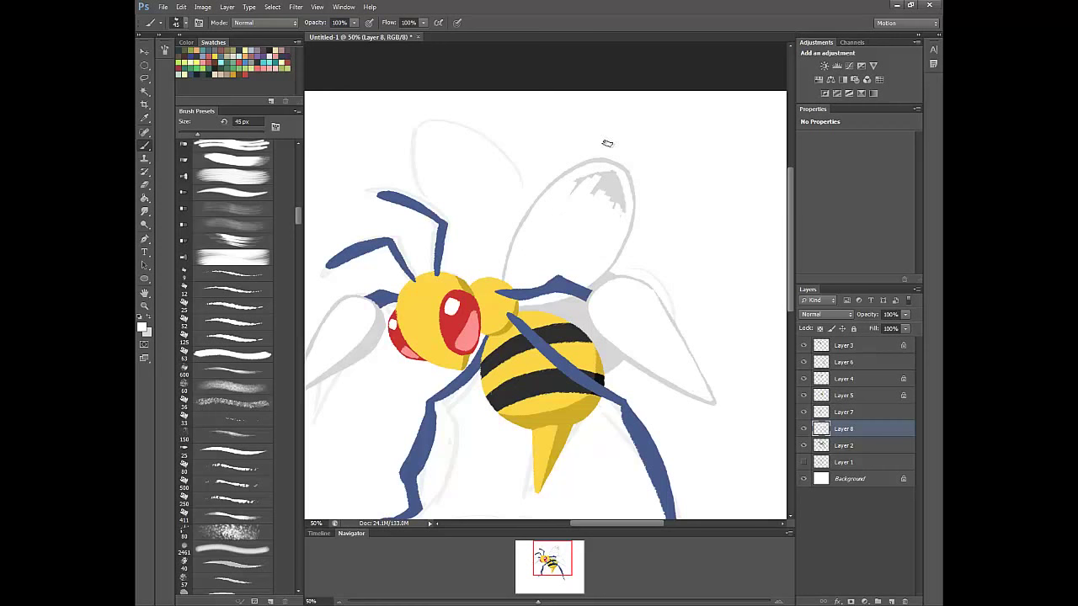
{"action": "mouse_move", "coordinate": [600, 183]}
{"action": "left_mouse_down"}
{"action": "mouse_move", "coordinate": [573, 213]}
{"action": "mouse_move", "coordinate": [616, 210]}
{"action": "left_mouse_up"}
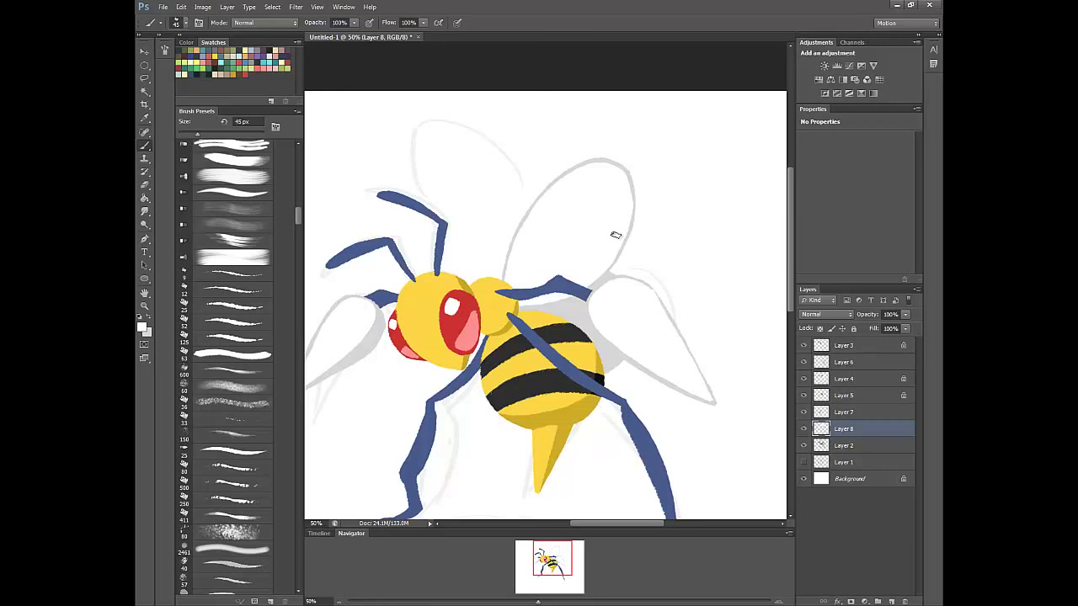
{"action": "mouse_move", "coordinate": [578, 305]}
{"action": "left_mouse_down"}
{"action": "mouse_move", "coordinate": [560, 307]}
{"action": "mouse_move", "coordinate": [588, 294]}
{"action": "mouse_move", "coordinate": [522, 312]}
{"action": "mouse_move", "coordinate": [585, 308]}
{"action": "mouse_move", "coordinate": [573, 324]}
{"action": "mouse_move", "coordinate": [590, 337]}
{"action": "mouse_move", "coordinate": [594, 293]}
{"action": "mouse_move", "coordinate": [633, 279]}
{"action": "mouse_move", "coordinate": [589, 344]}
{"action": "mouse_move", "coordinate": [620, 350]}
{"action": "mouse_move", "coordinate": [600, 371]}
{"action": "mouse_move", "coordinate": [596, 335]}
{"action": "mouse_move", "coordinate": [574, 323]}
{"action": "left_mouse_up"}
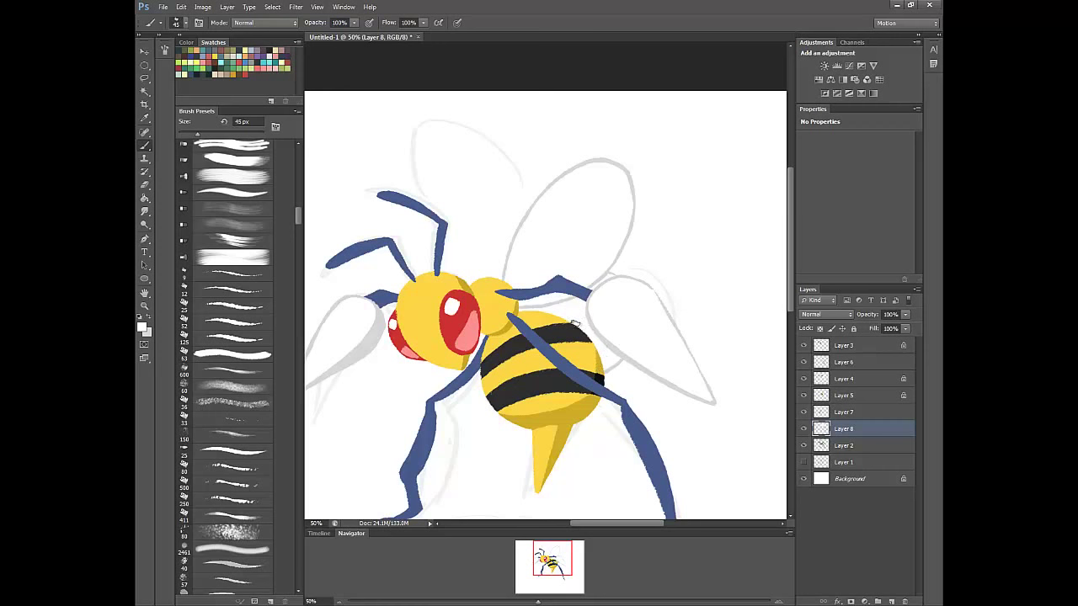
Draw thin light grey vein lines, including a straight line, across the white upper wing
{"action": "left_click", "coordinate": [627, 346], "text": "alt"}
{"action": "key", "text": "p"}
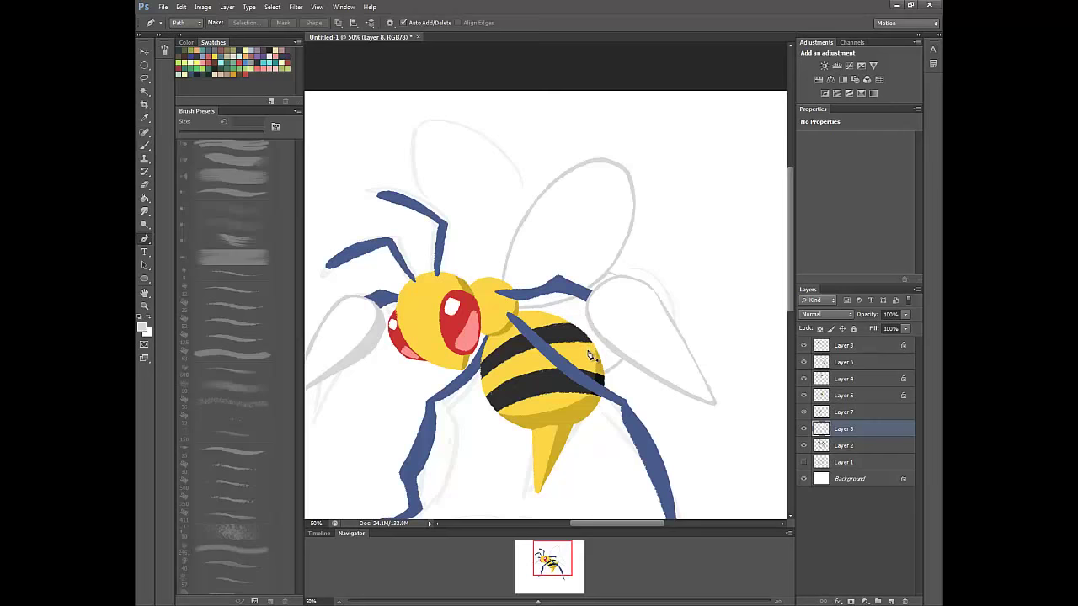
{"action": "key", "text": "b"}
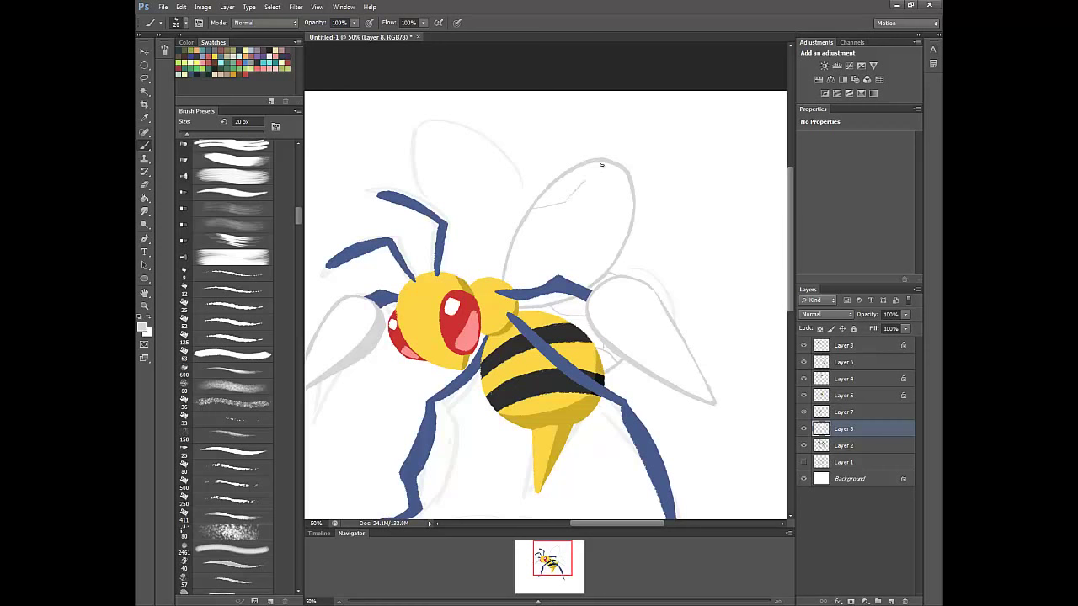
{"action": "left_click_drag", "start_coordinate": [602, 165], "coordinate": [609, 160]}
{"action": "left_click_drag", "start_coordinate": [602, 201], "coordinate": [574, 227]}
{"action": "left_click", "coordinate": [564, 219], "text": "shift"}
{"action": "left_click", "coordinate": [505, 278], "text": "shift"}
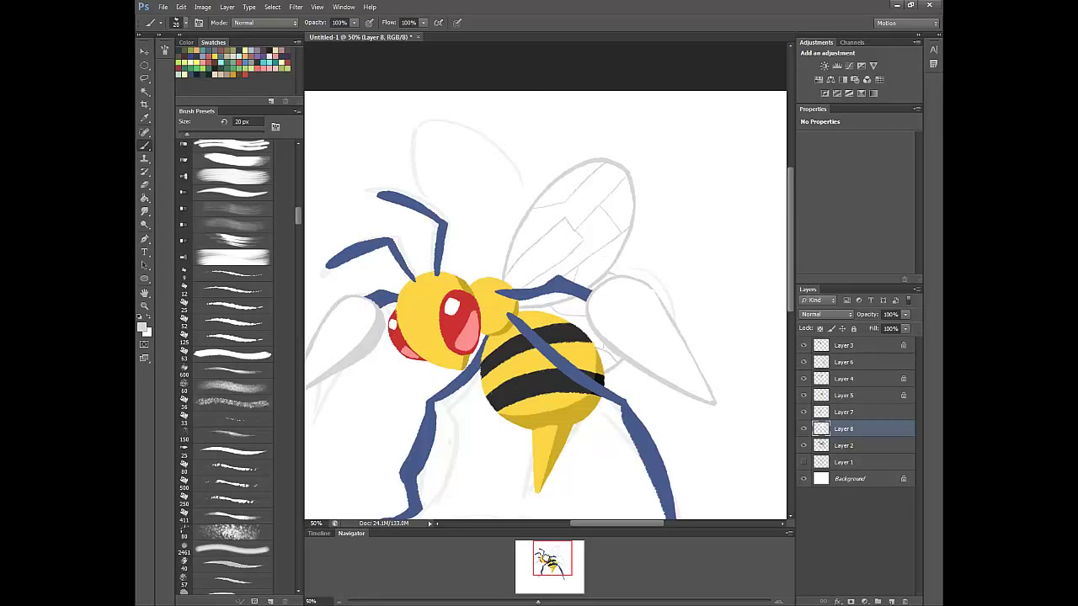
{"action": "left_click_drag", "start_coordinate": [554, 562], "coordinate": [547, 565]}
With a 45 px brush, paint light grey into the far wing behind and below the head
{"action": "scroll", "coordinate": [795, 323], "scroll_direction": "up", "scroll_amount": 1}
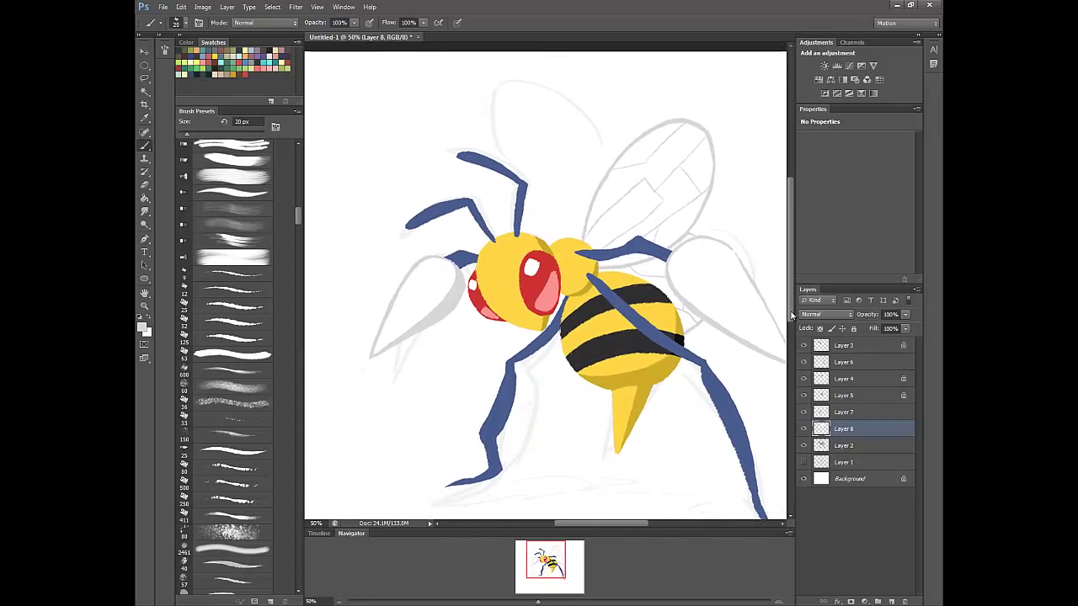
{"action": "left_click", "coordinate": [612, 371], "text": "alt"}
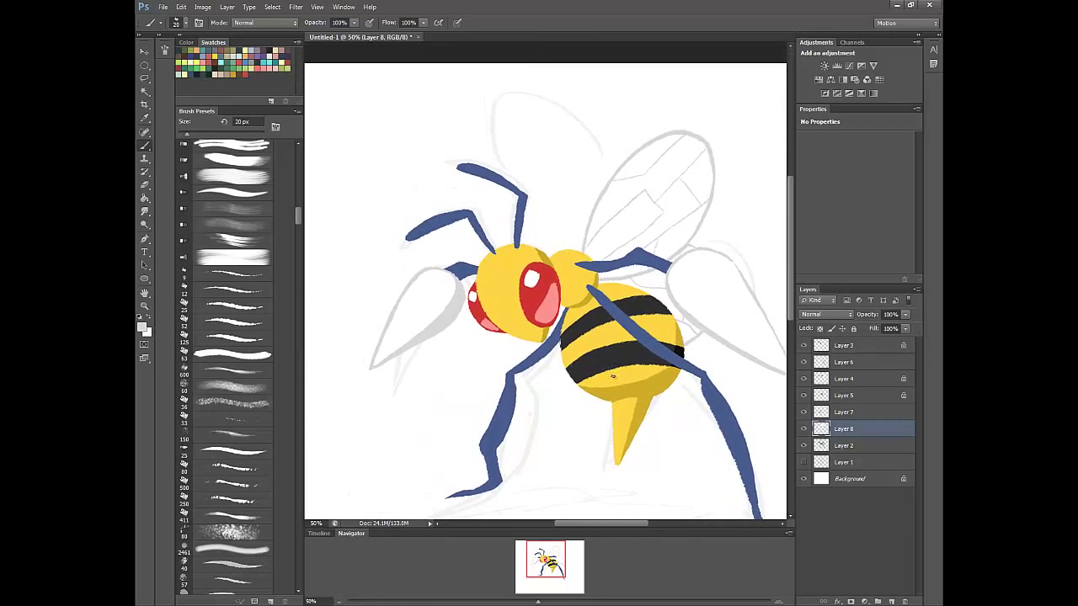
{"action": "key", "text": "bracketright"}
{"action": "key", "text": "bracketright"}
{"action": "key", "text": "bracketright"}
{"action": "key", "text": "bracketright"}
{"action": "left_click_drag", "start_coordinate": [569, 255], "coordinate": [522, 197]}
{"action": "mouse_move", "coordinate": [459, 167]}
{"action": "left_mouse_down"}
{"action": "mouse_move", "coordinate": [439, 212]}
{"action": "mouse_move", "coordinate": [445, 180]}
{"action": "mouse_move", "coordinate": [505, 258]}
{"action": "mouse_move", "coordinate": [527, 257]}
{"action": "mouse_move", "coordinate": [548, 228]}
{"action": "mouse_move", "coordinate": [498, 211]}
{"action": "mouse_move", "coordinate": [458, 178]}
{"action": "mouse_move", "coordinate": [481, 182]}
{"action": "left_mouse_up"}
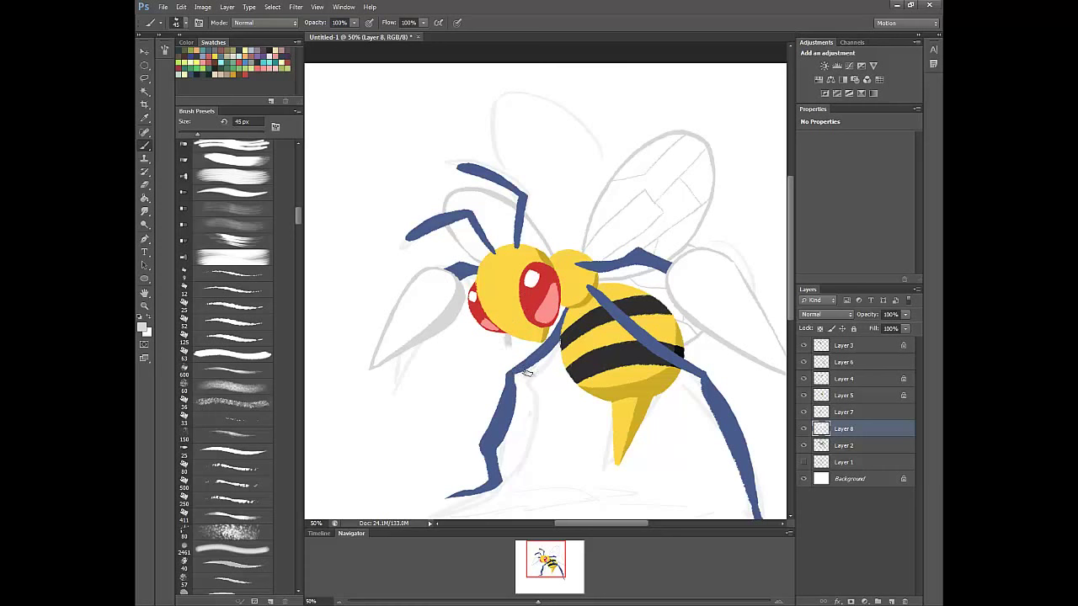
{"action": "mouse_move", "coordinate": [526, 373]}
{"action": "left_mouse_down"}
{"action": "mouse_move", "coordinate": [599, 369]}
{"action": "mouse_move", "coordinate": [602, 349]}
{"action": "mouse_move", "coordinate": [521, 337]}
{"action": "mouse_move", "coordinate": [517, 347]}
{"action": "mouse_move", "coordinate": [514, 339]}
{"action": "mouse_move", "coordinate": [546, 372]}
{"action": "mouse_move", "coordinate": [531, 367]}
{"action": "mouse_move", "coordinate": [527, 332]}
{"action": "mouse_move", "coordinate": [568, 330]}
{"action": "left_mouse_up"}
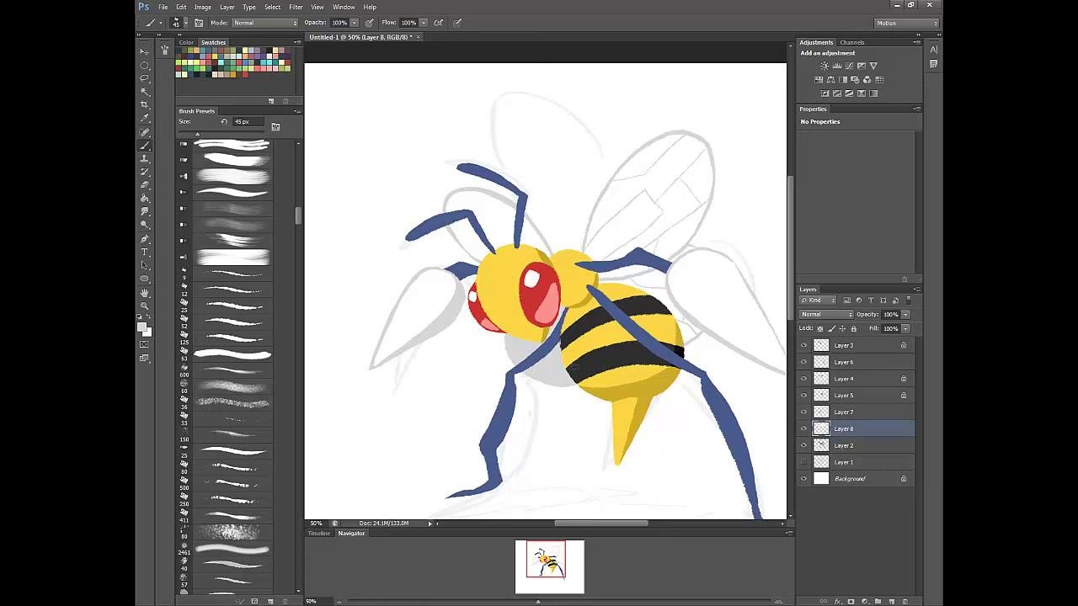
Paint a lighter swatch shade over the grey patch beside the left leg under the head
{"action": "left_click", "coordinate": [573, 358], "text": "alt"}
{"action": "mouse_move", "coordinate": [515, 338]}
{"action": "left_mouse_down"}
{"action": "mouse_move", "coordinate": [532, 374]}
{"action": "mouse_move", "coordinate": [515, 350]}
{"action": "mouse_move", "coordinate": [583, 382]}
{"action": "left_mouse_up"}
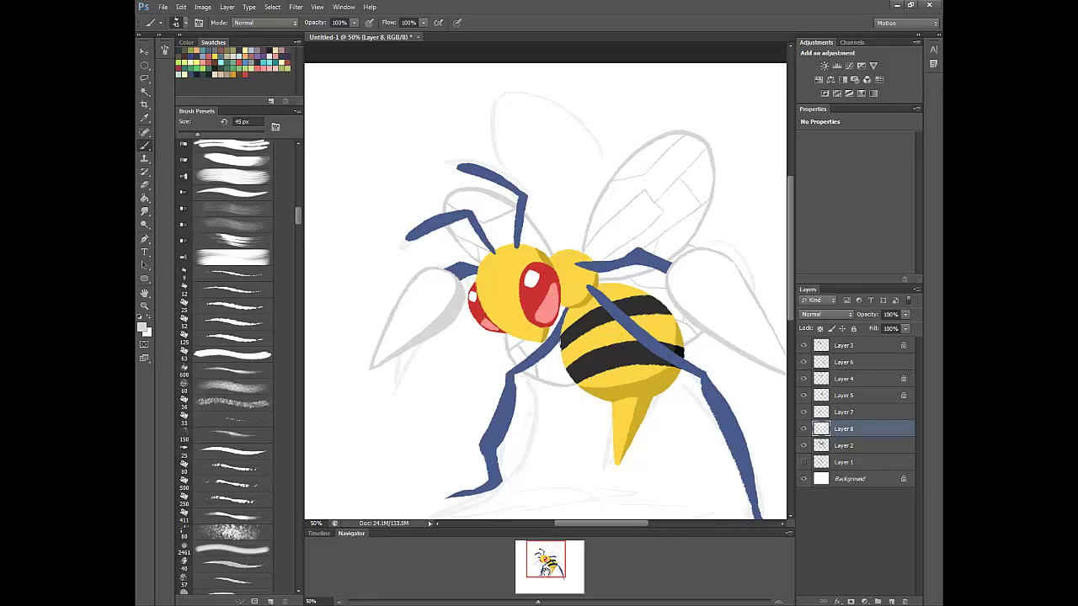
{"action": "mouse_move", "coordinate": [539, 601]}
{"action": "left_mouse_down"}
{"action": "mouse_move", "coordinate": [510, 602]}
{"action": "mouse_move", "coordinate": [522, 592]}
{"action": "left_mouse_up"}
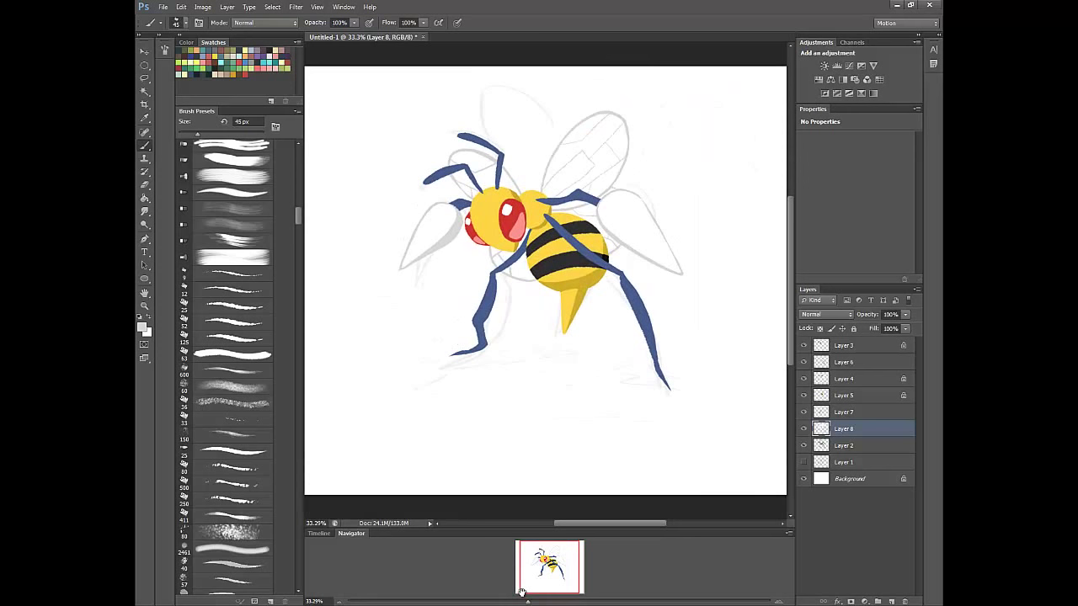
Hide Layer 2's faint sketch lines so only the coloured bee shows
{"action": "left_click", "coordinate": [803, 445]}
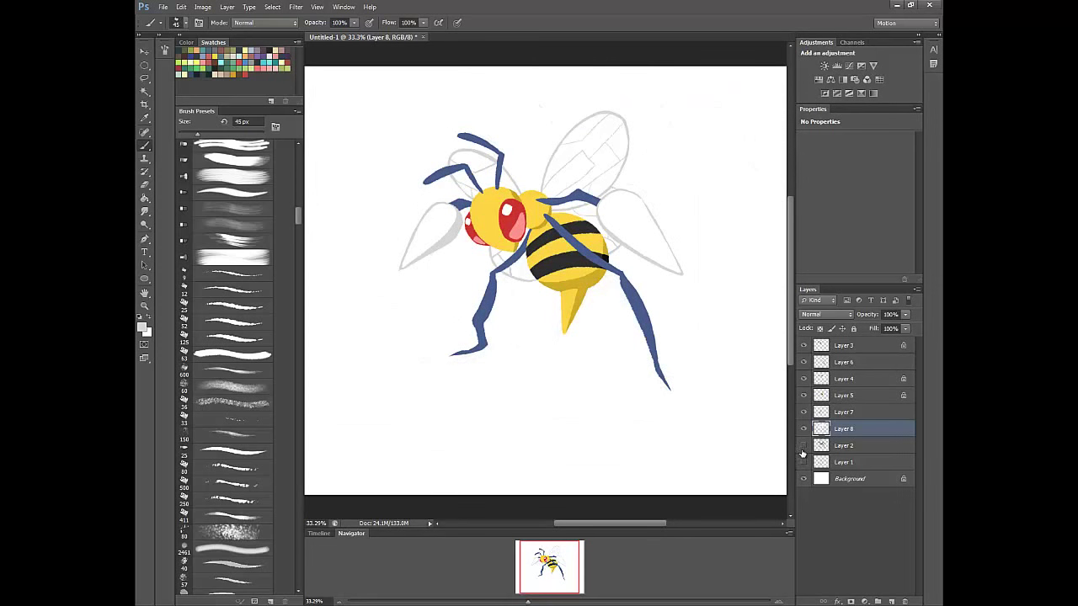
{"action": "left_click", "coordinate": [779, 601]}
{"action": "left_click_drag", "start_coordinate": [549, 566], "coordinate": [547, 562]}
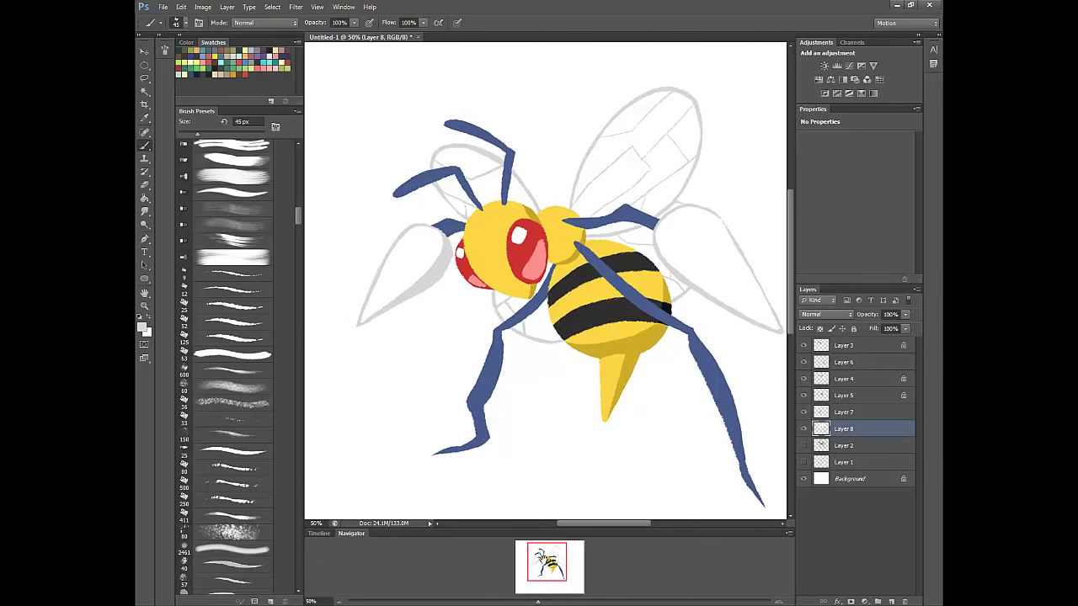